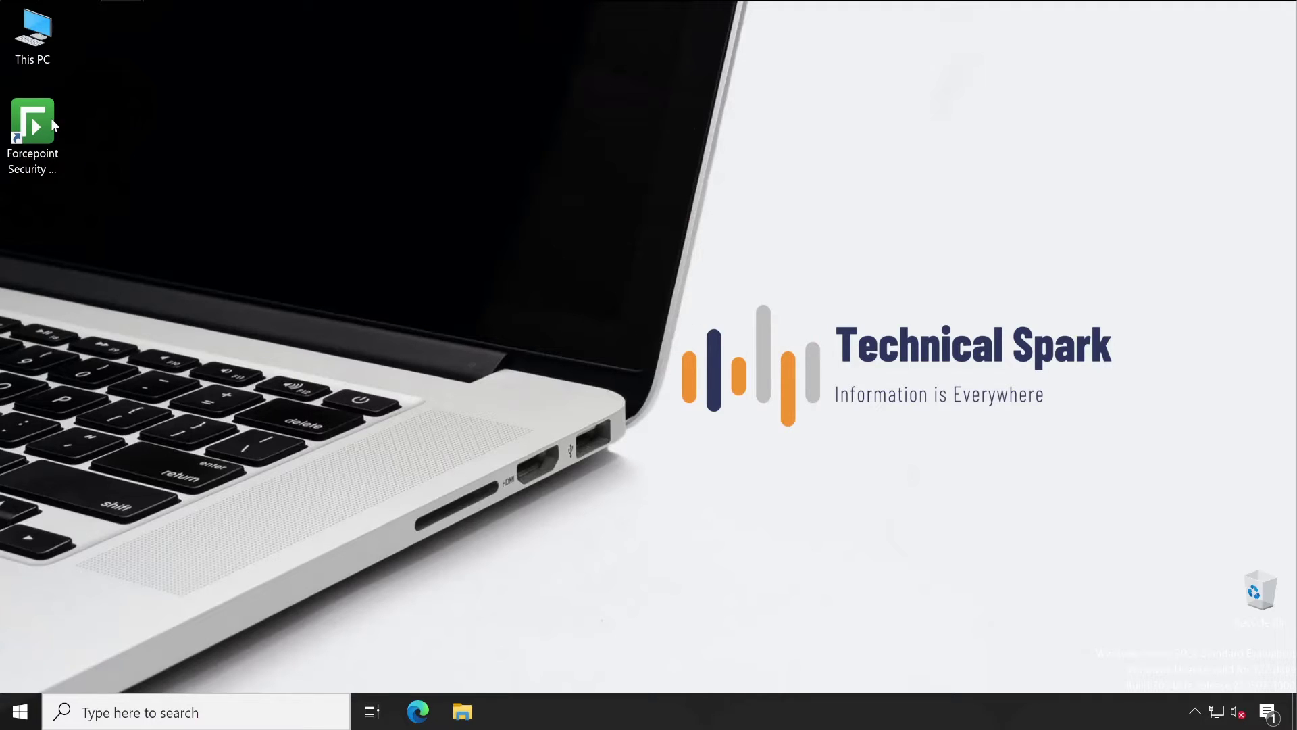
# Step: Launch Forcepoint Security Manager, sign in as Admin with its password, and skip the subscription key
pyautogui.doubleClick(46, 116)
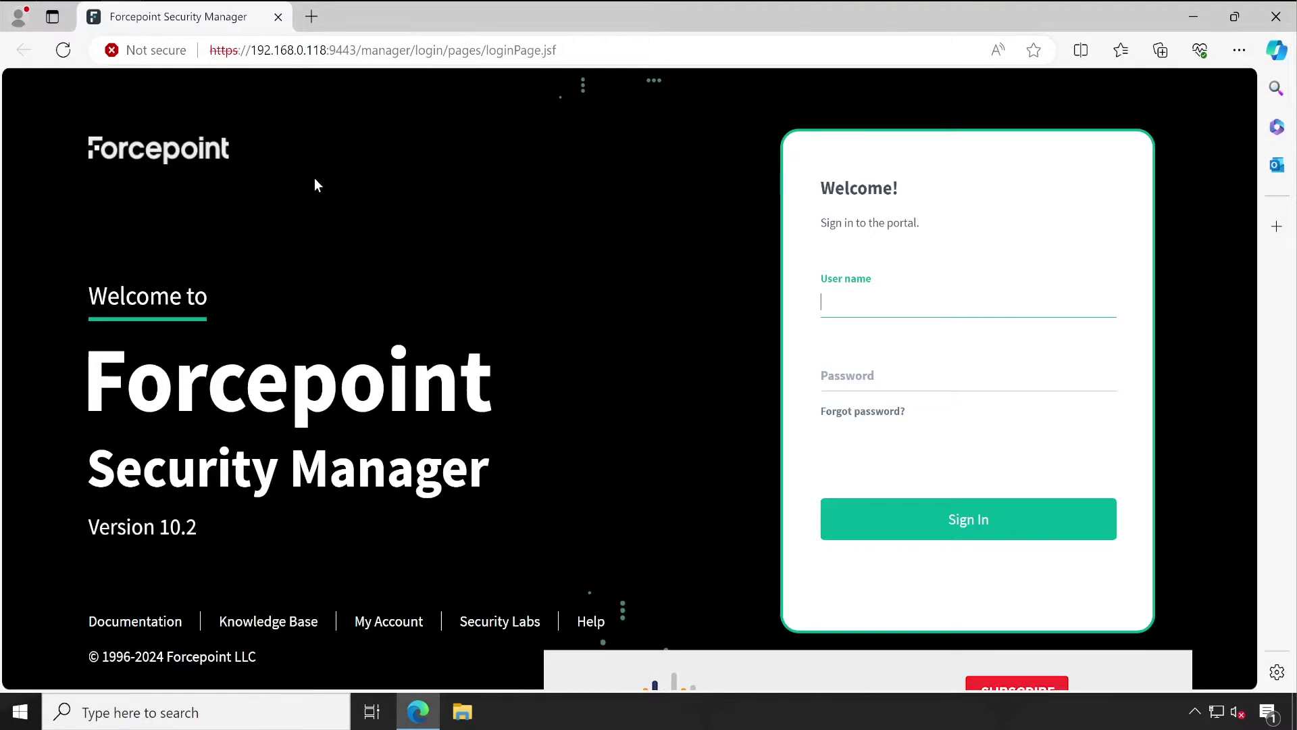
pyautogui.write('Admin')
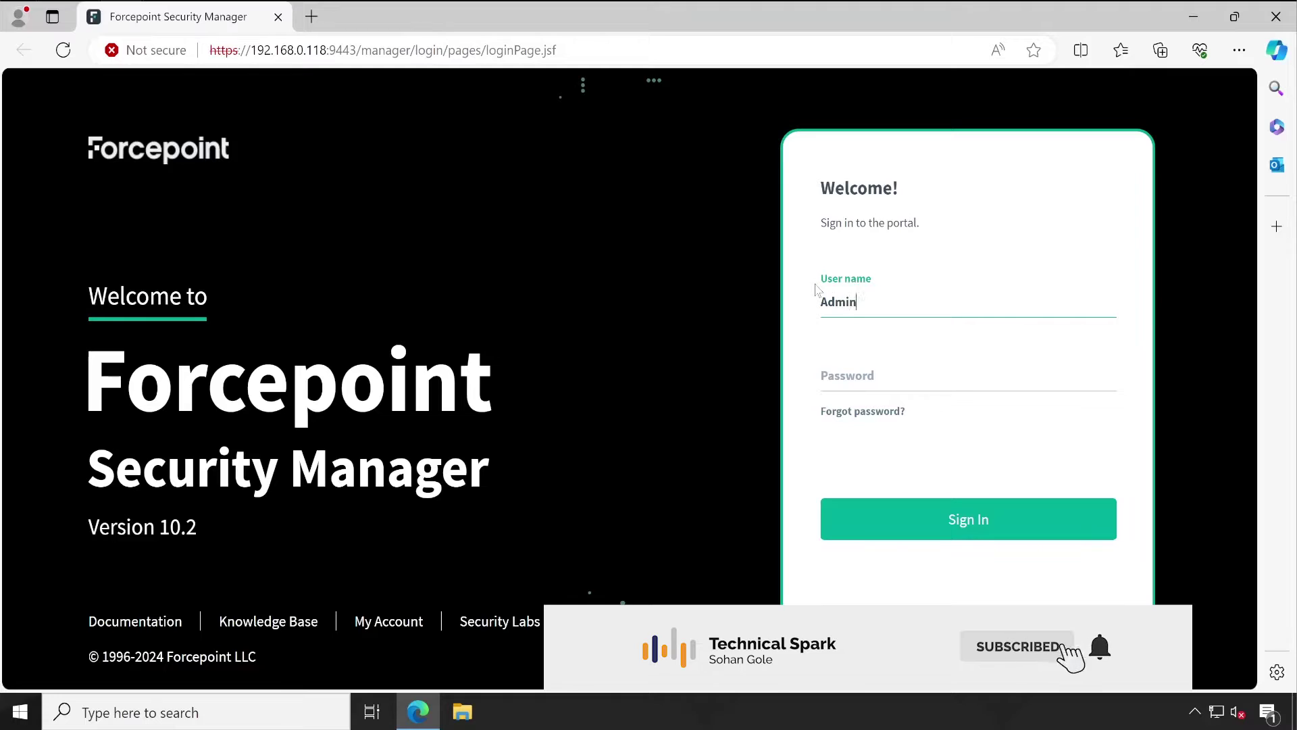
pyautogui.press('Tab')
pyautogui.write('•••••••••••••')
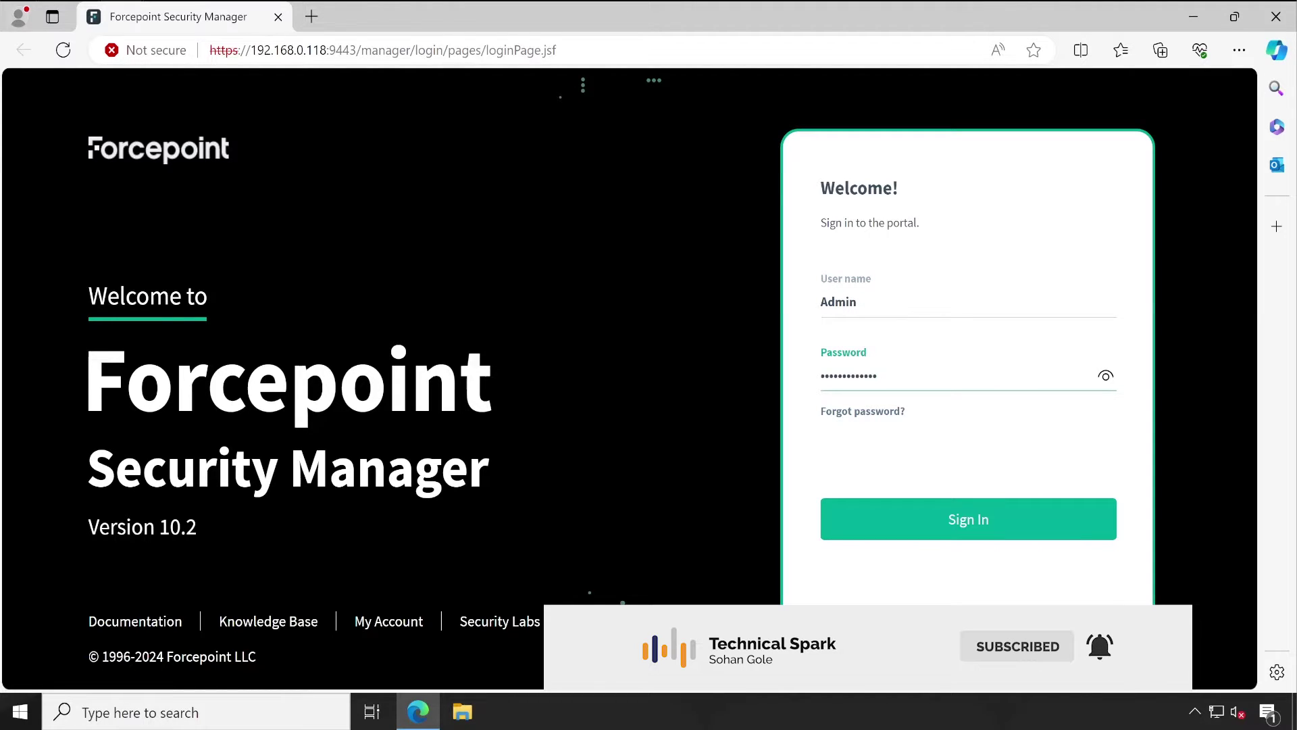
pyautogui.click(970, 516)
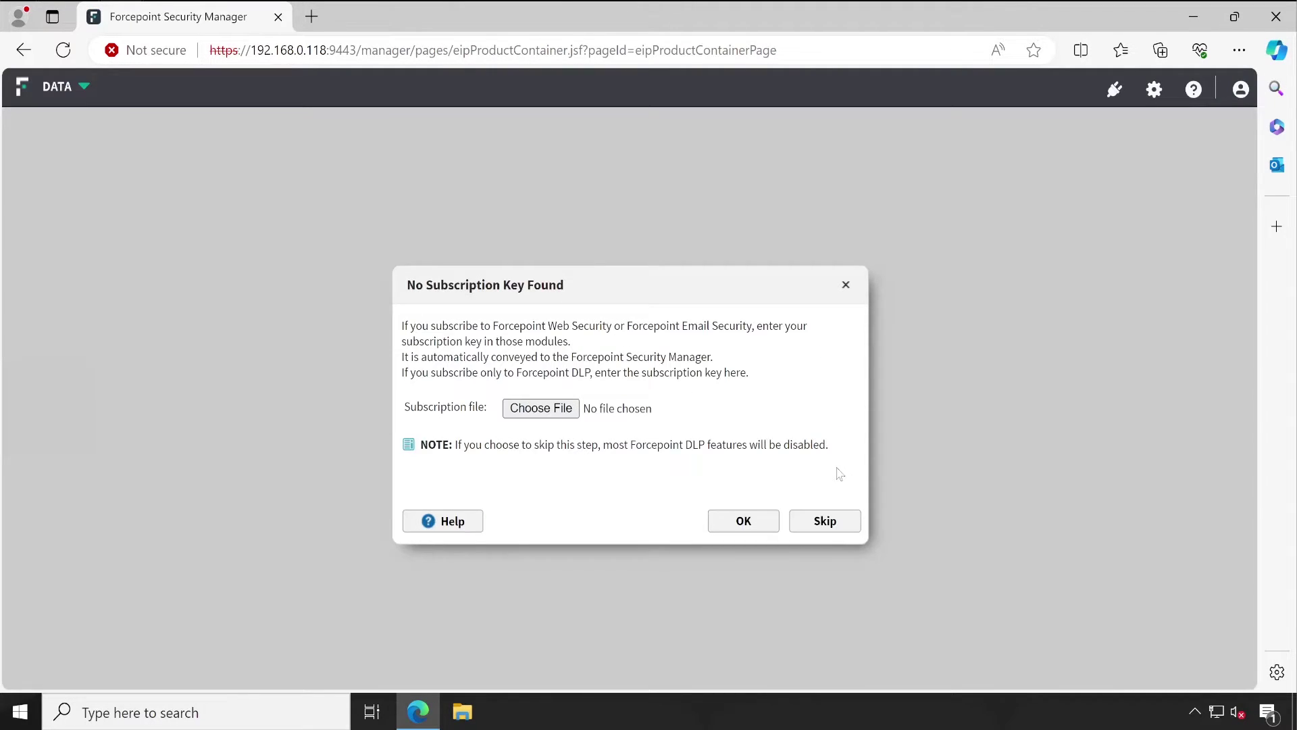
pyautogui.click(836, 524)
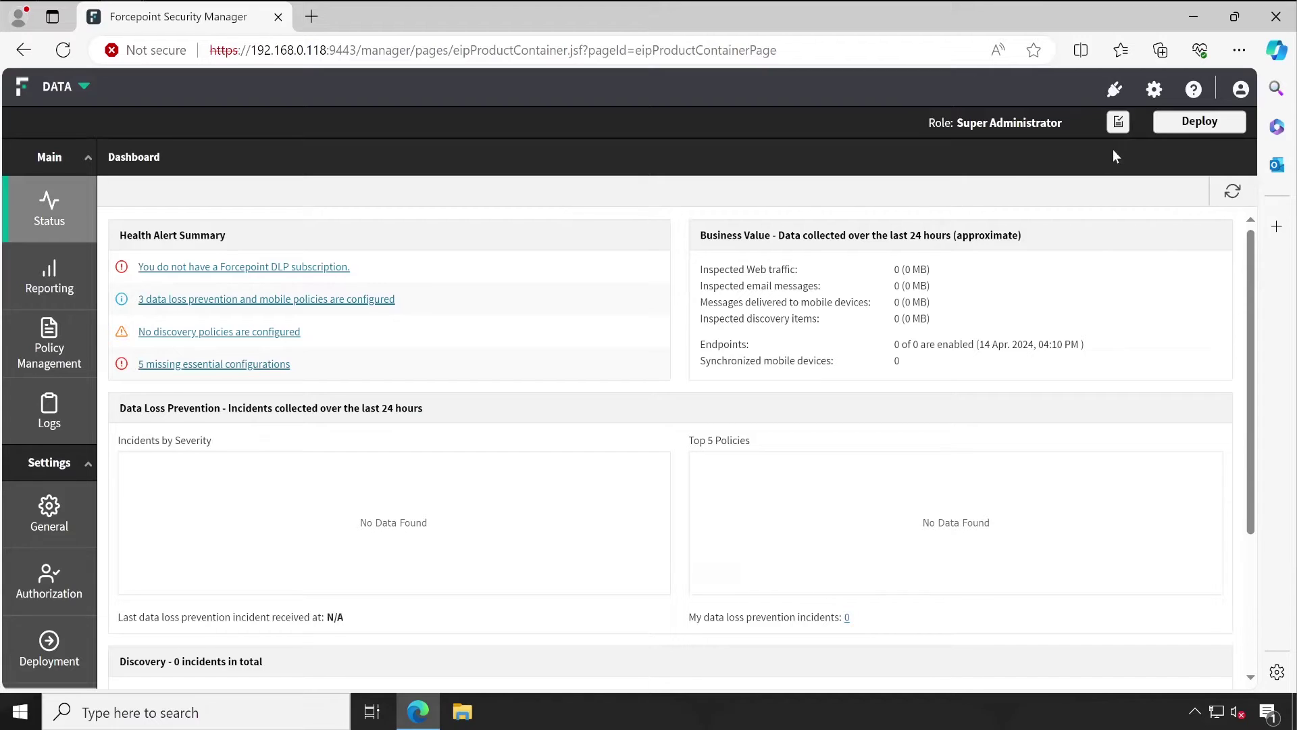
# Step: Re-enter the Active Directory password in General > User Directory, test the connection successfully, and save
pyautogui.click(1152, 93)
pyautogui.moveTo(64, 221)
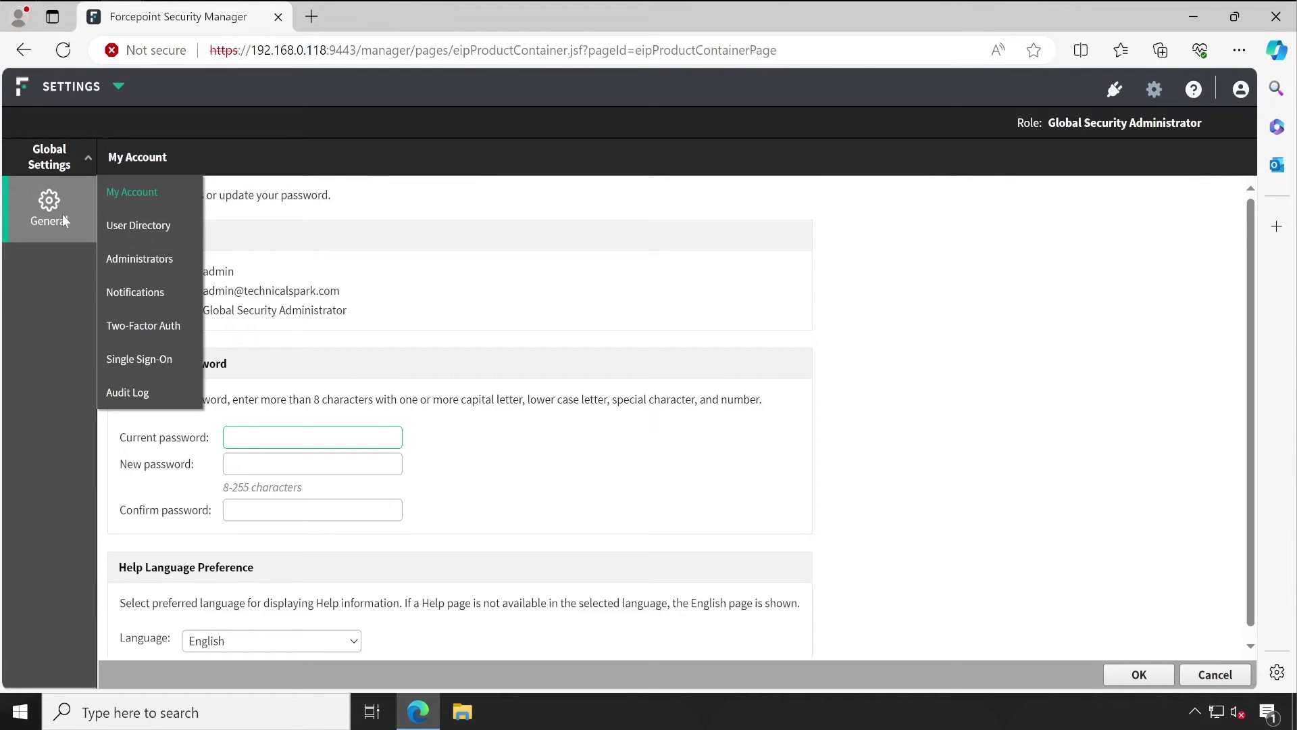
pyautogui.click(138, 227)
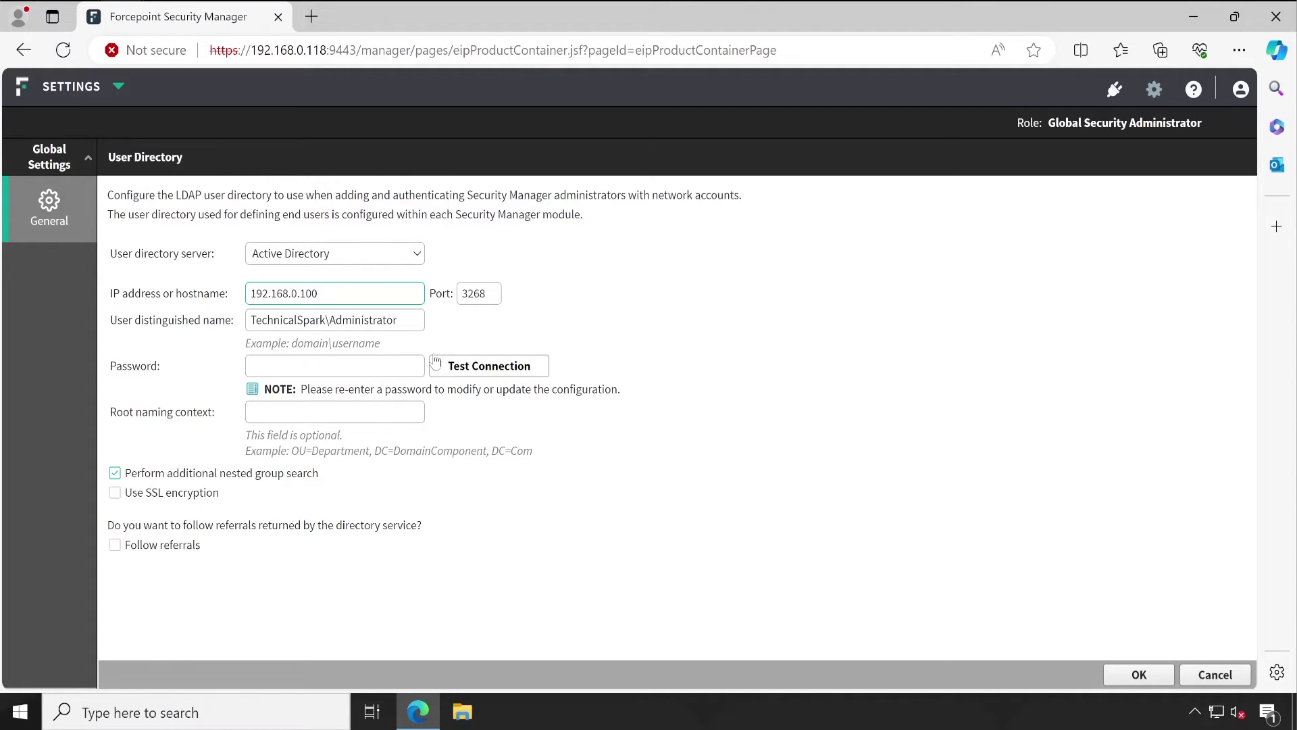
pyautogui.click(466, 371)
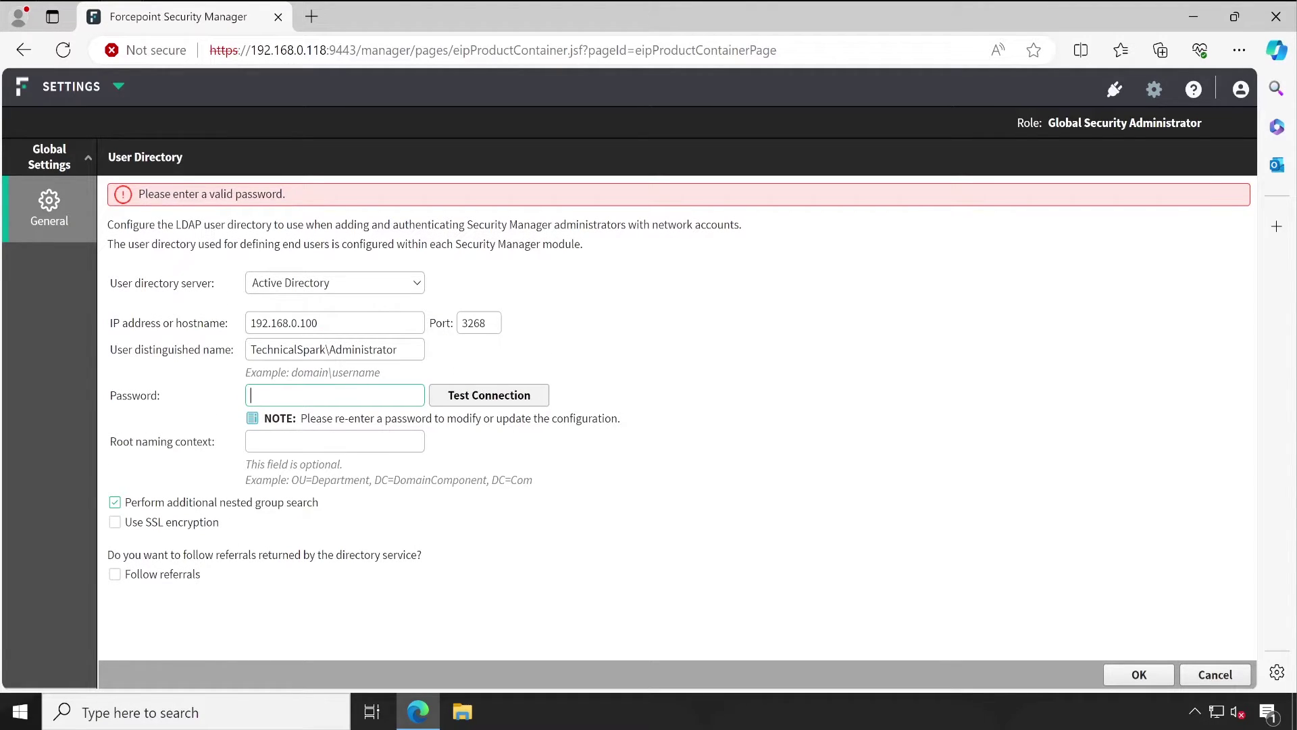
pyautogui.write('••••••••')
pyautogui.click(466, 399)
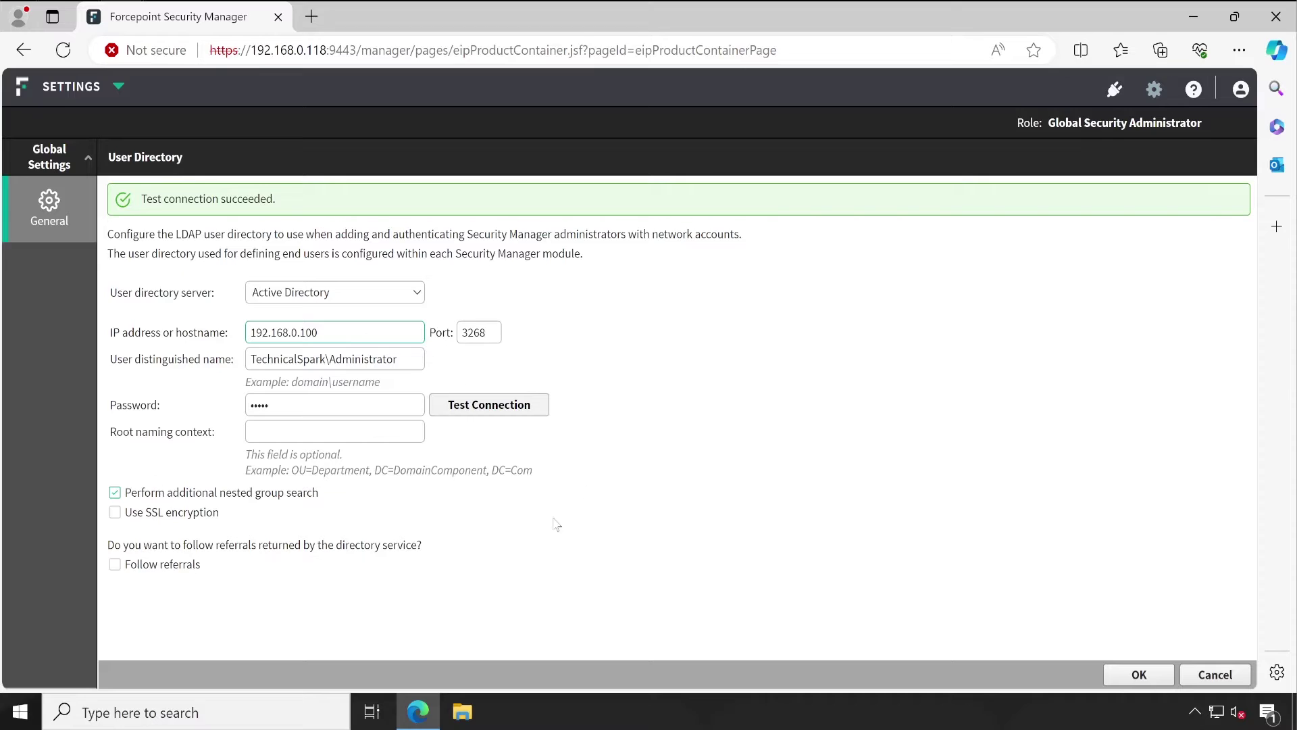
pyautogui.click(1139, 674)
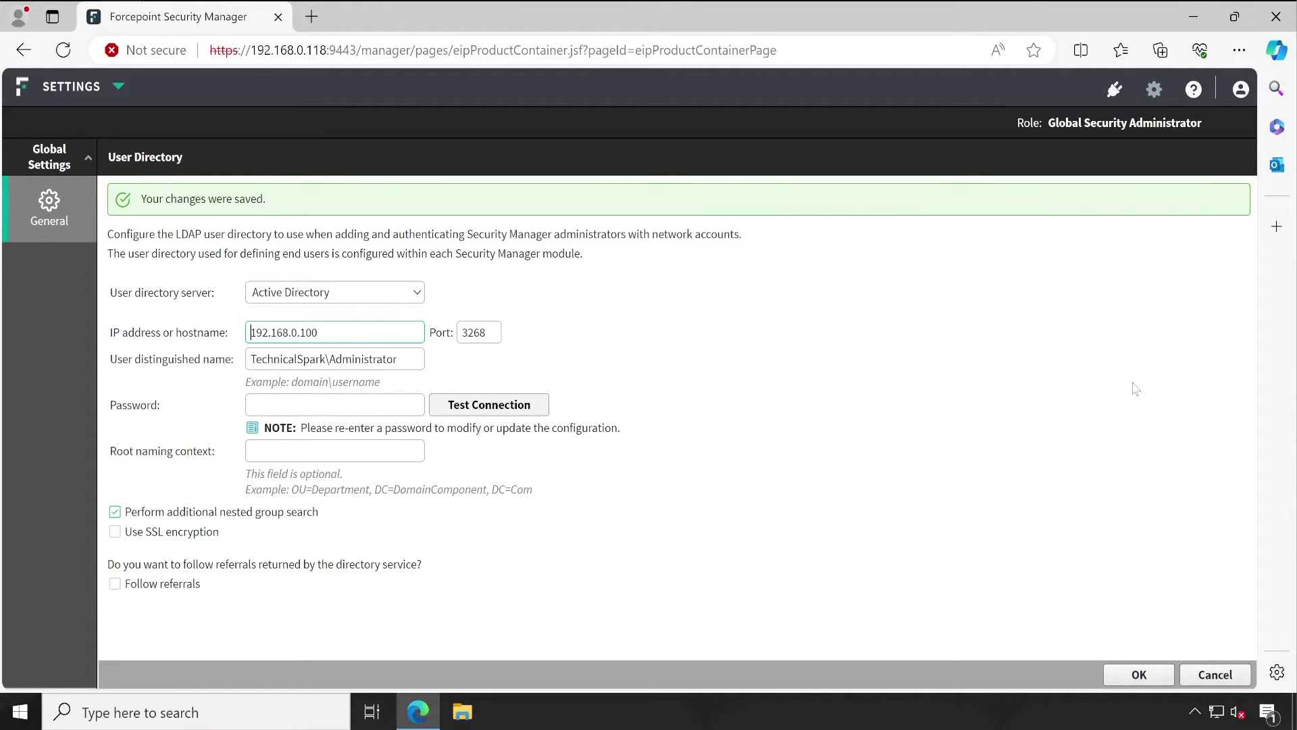
# Step: Switch to the Data module and open its General > User Directories page
pyautogui.click(96, 107)
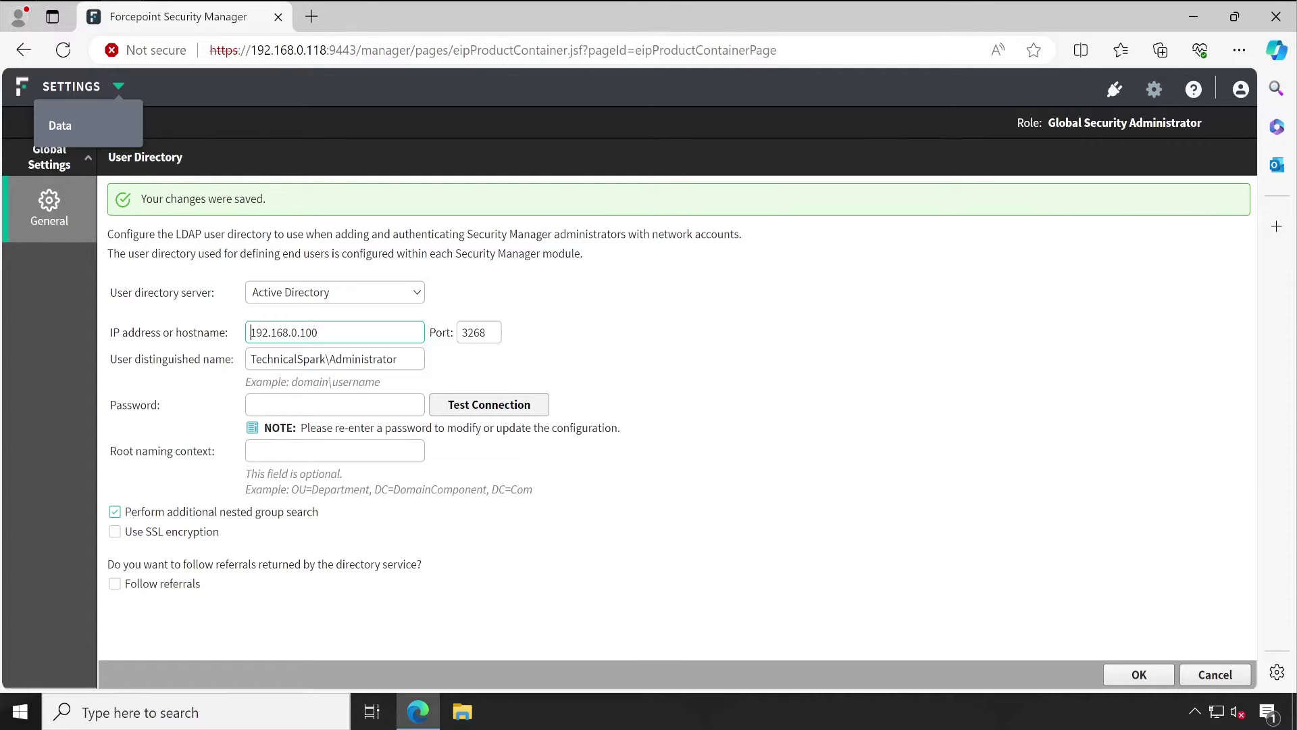
pyautogui.click(78, 121)
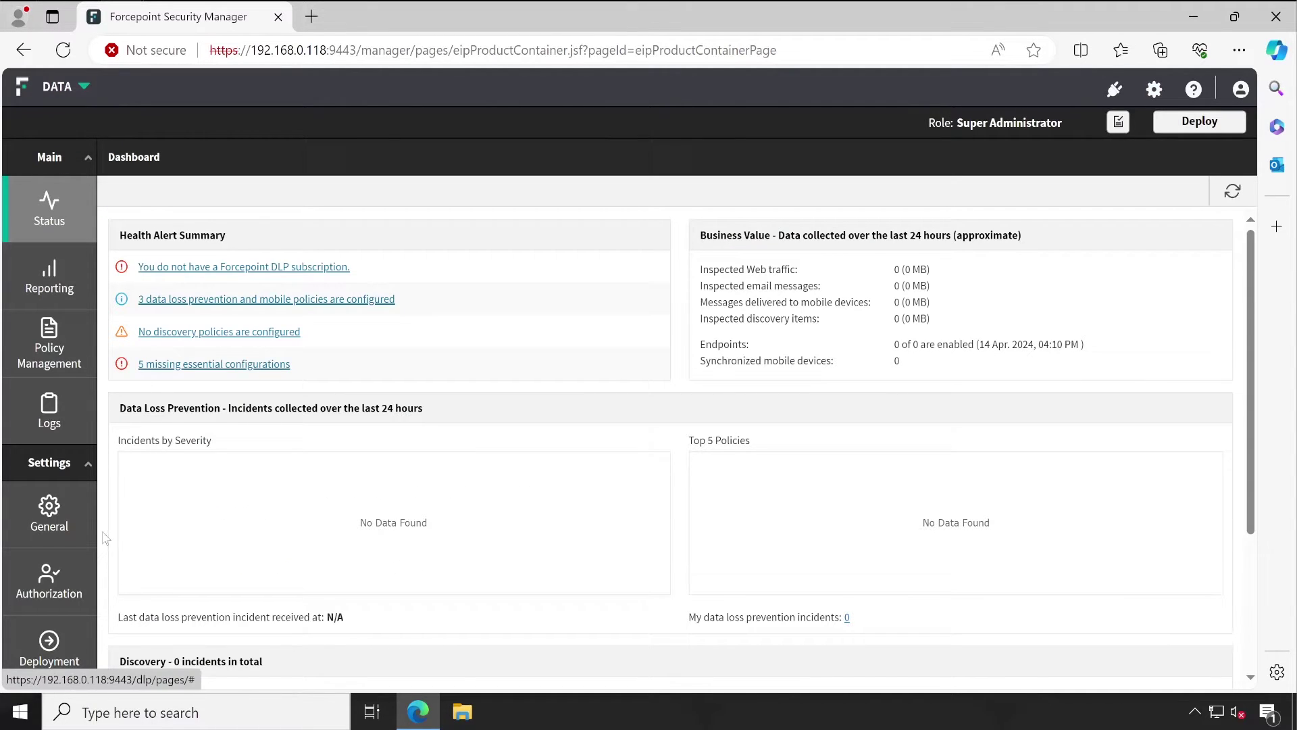
pyautogui.moveTo(67, 522)
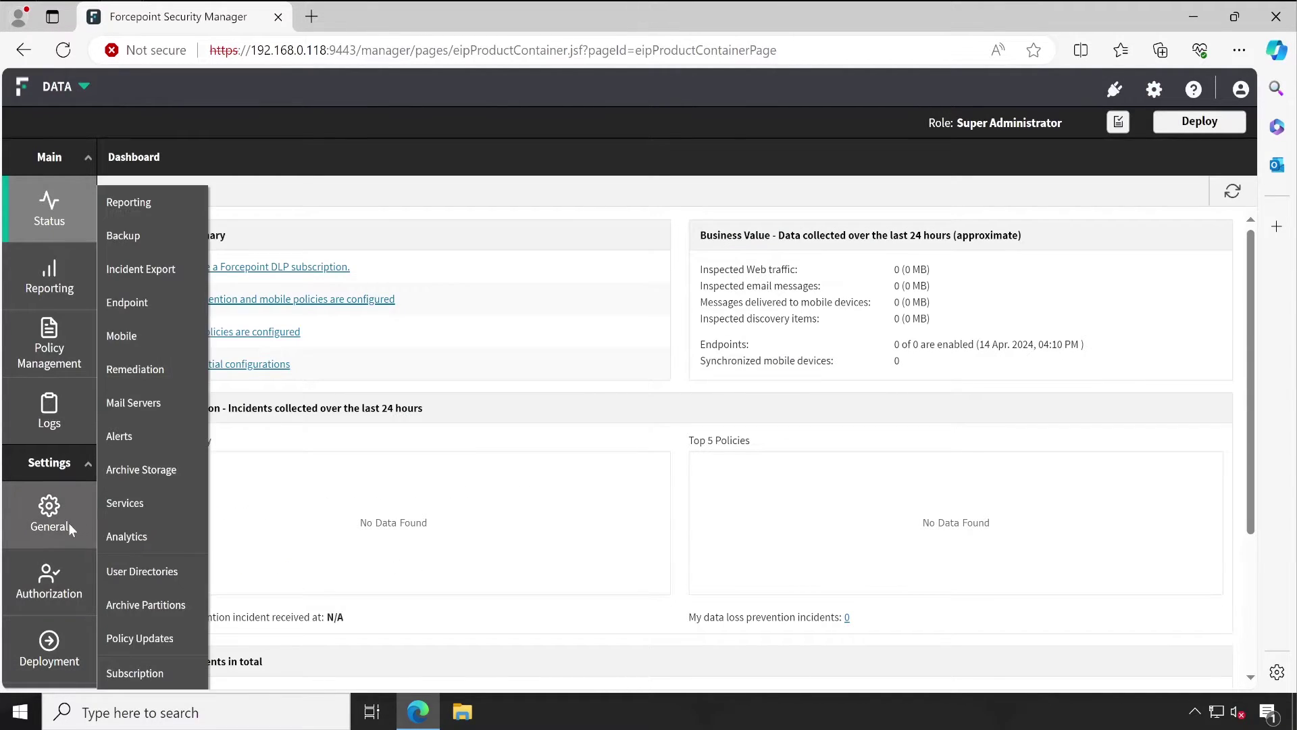
pyautogui.click(159, 572)
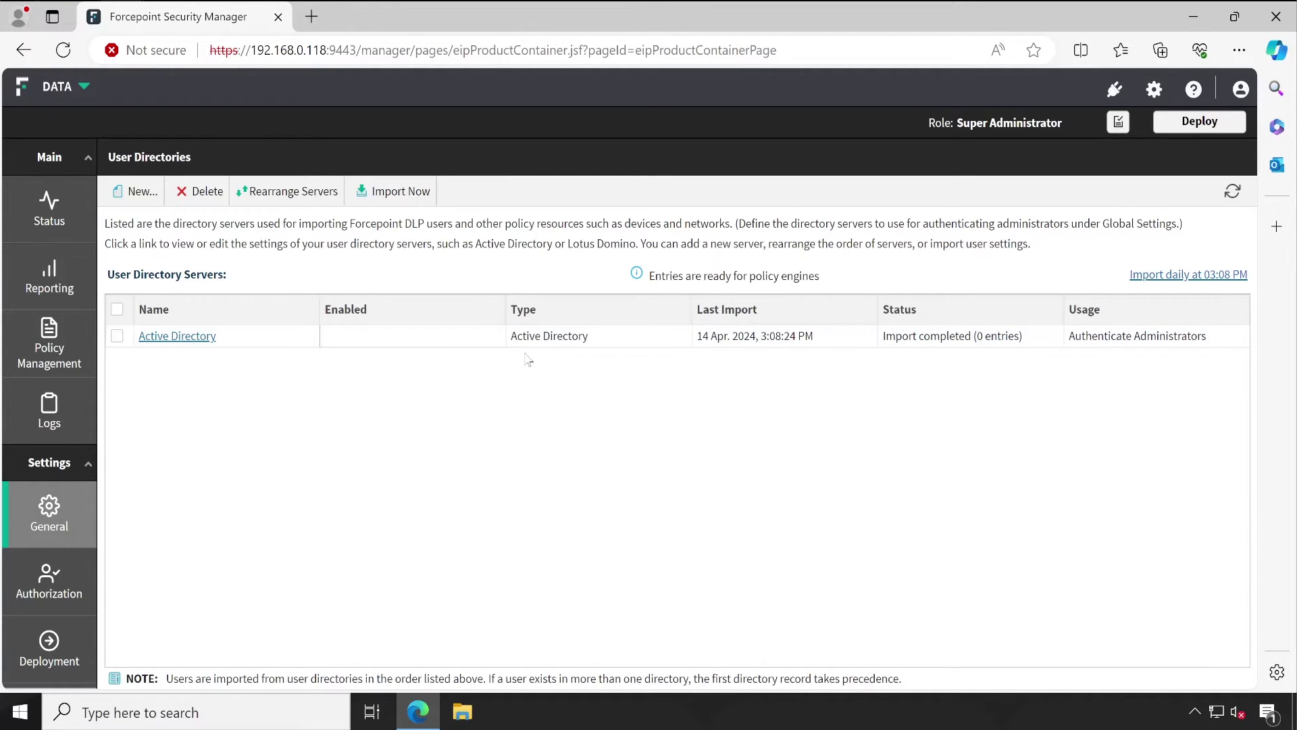
# Step: Open the Active Directory server entry, run a successful connection test, and review Directory Usage
pyautogui.click(194, 338)
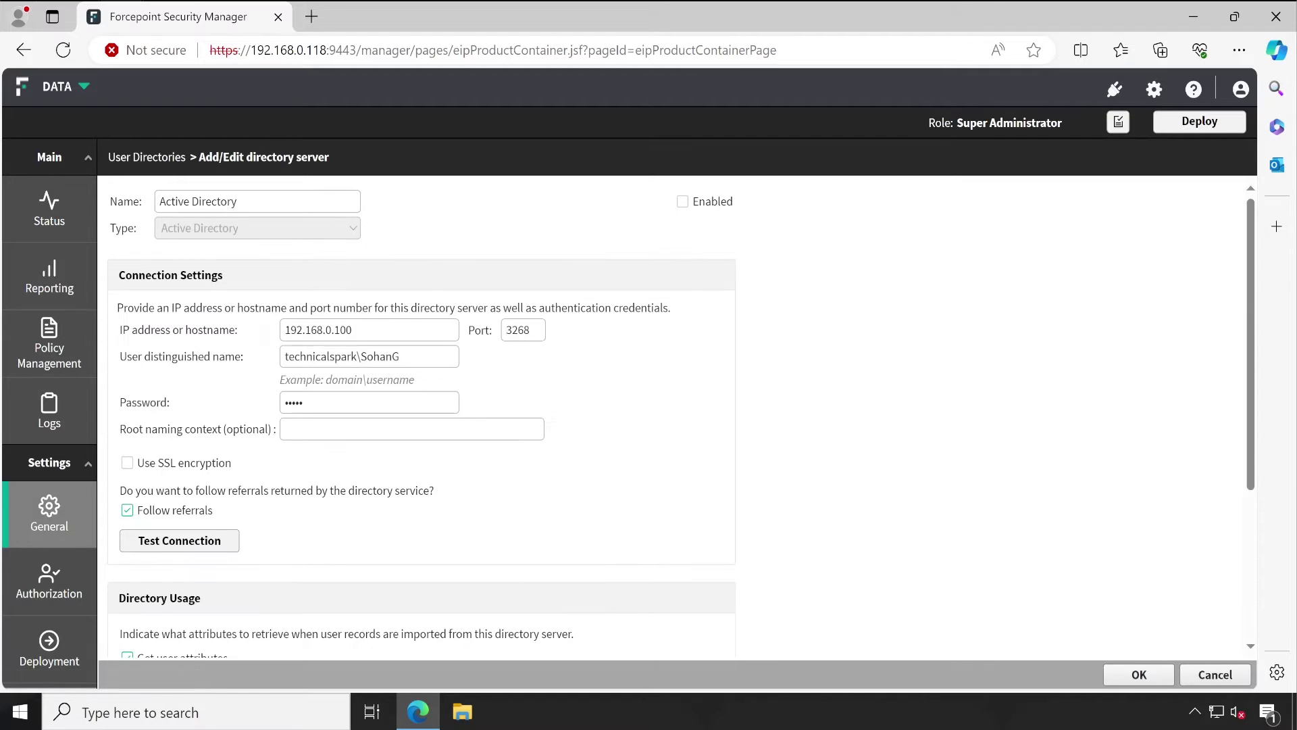
pyautogui.click(181, 544)
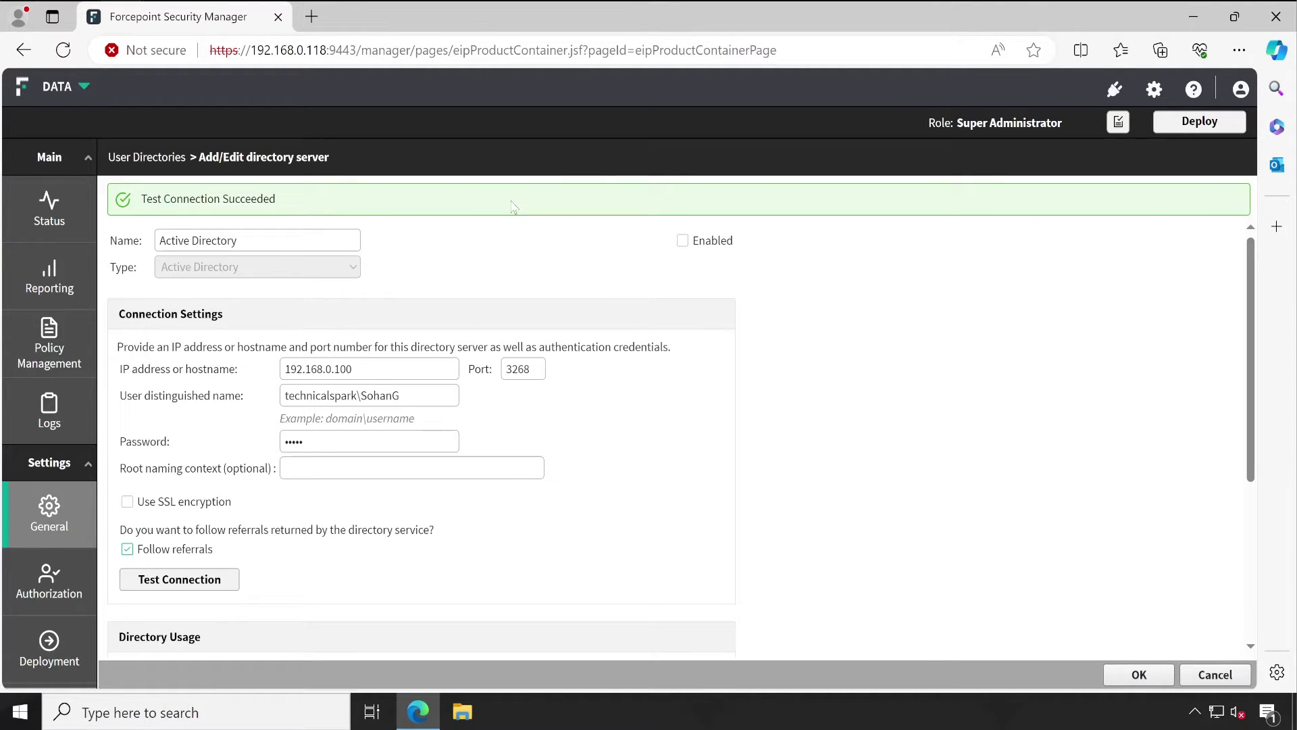
pyautogui.scroll(-4, 176, 427)
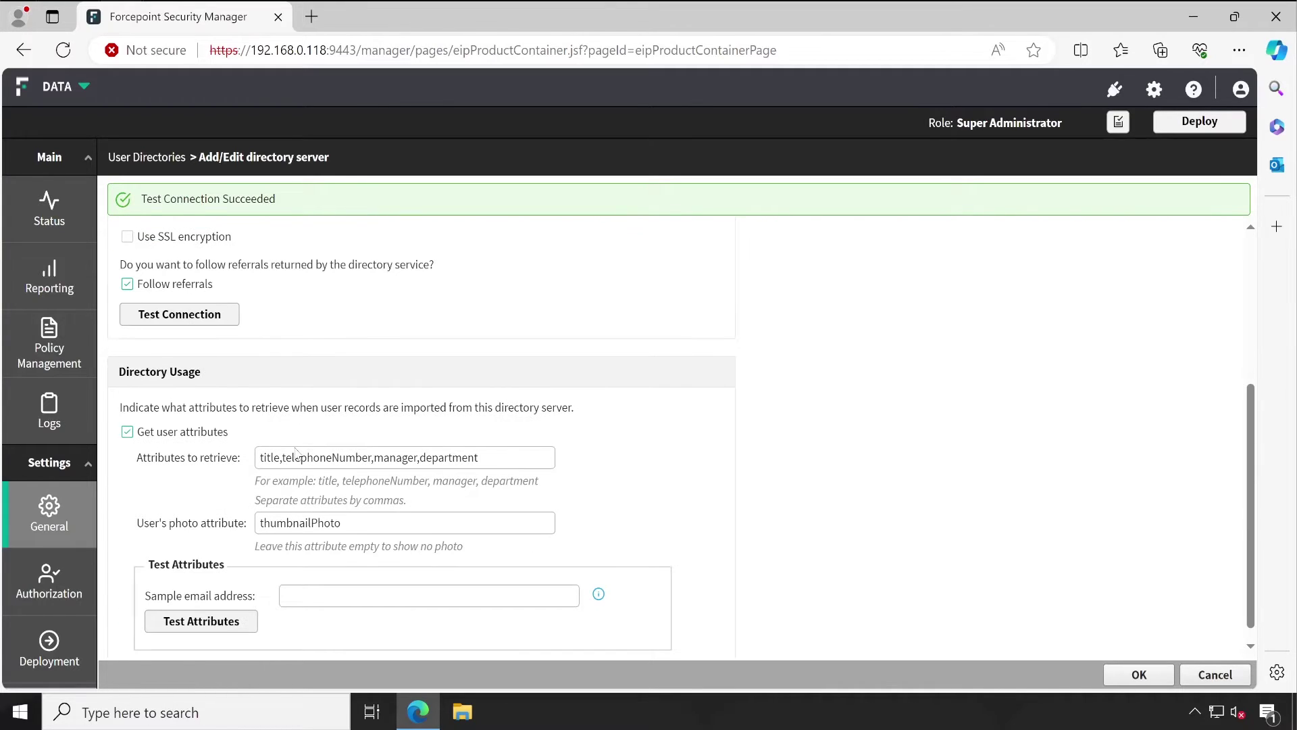
pyautogui.scroll(-1, 297, 453)
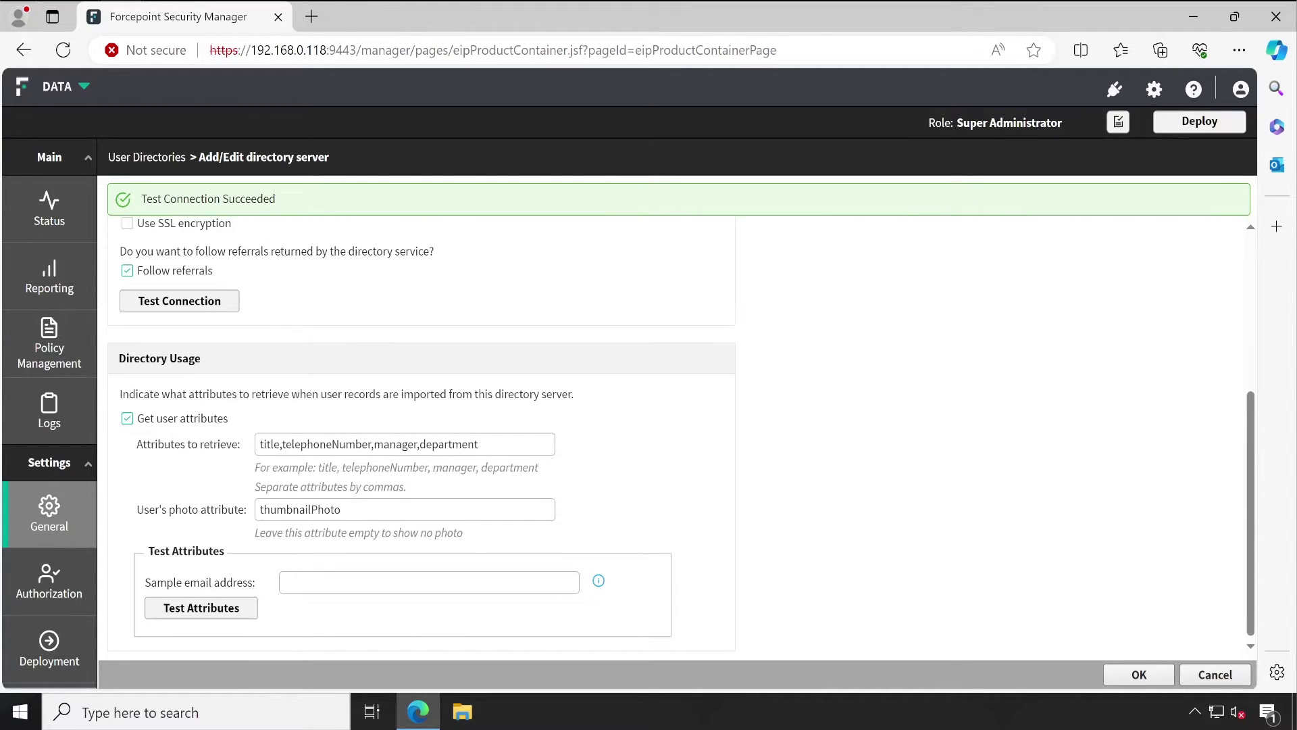
pyautogui.click(481, 444)
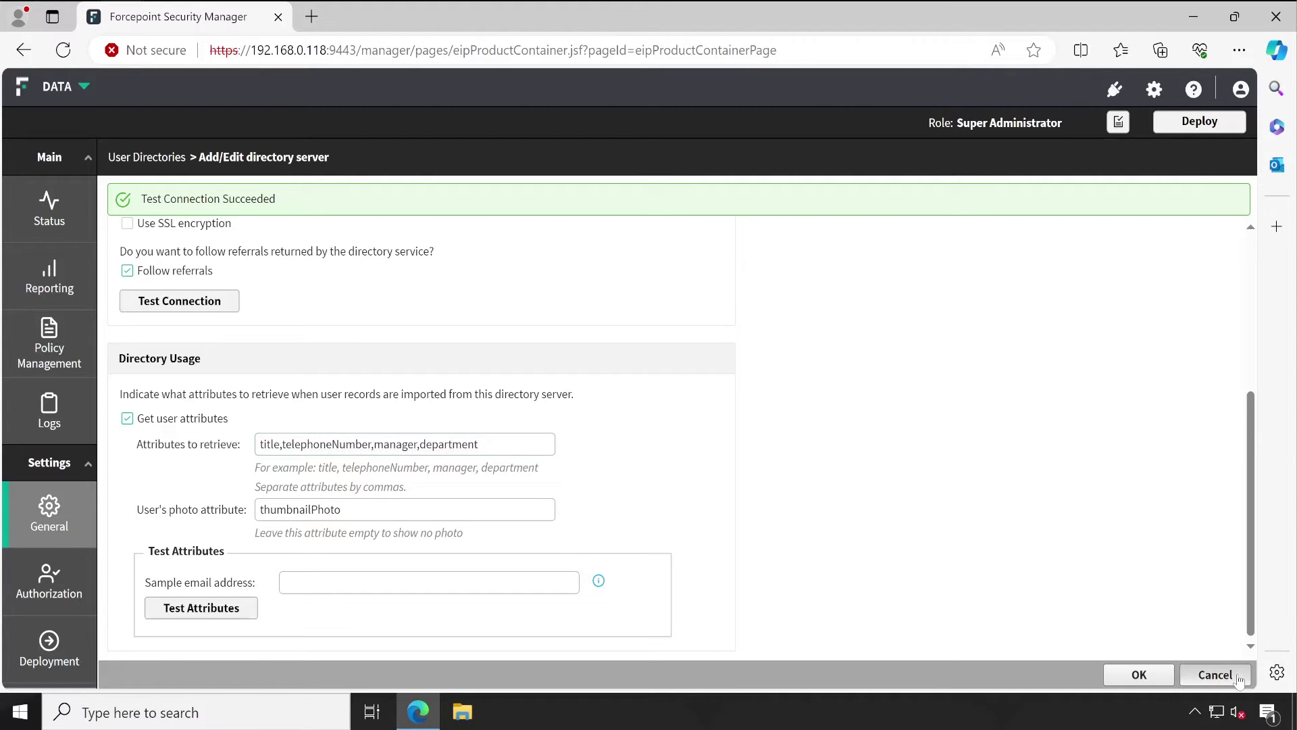
# Step: Cancel the Active Directory settings and start a new directory server of type Domino
pyautogui.click(1216, 674)
pyautogui.click(137, 191)
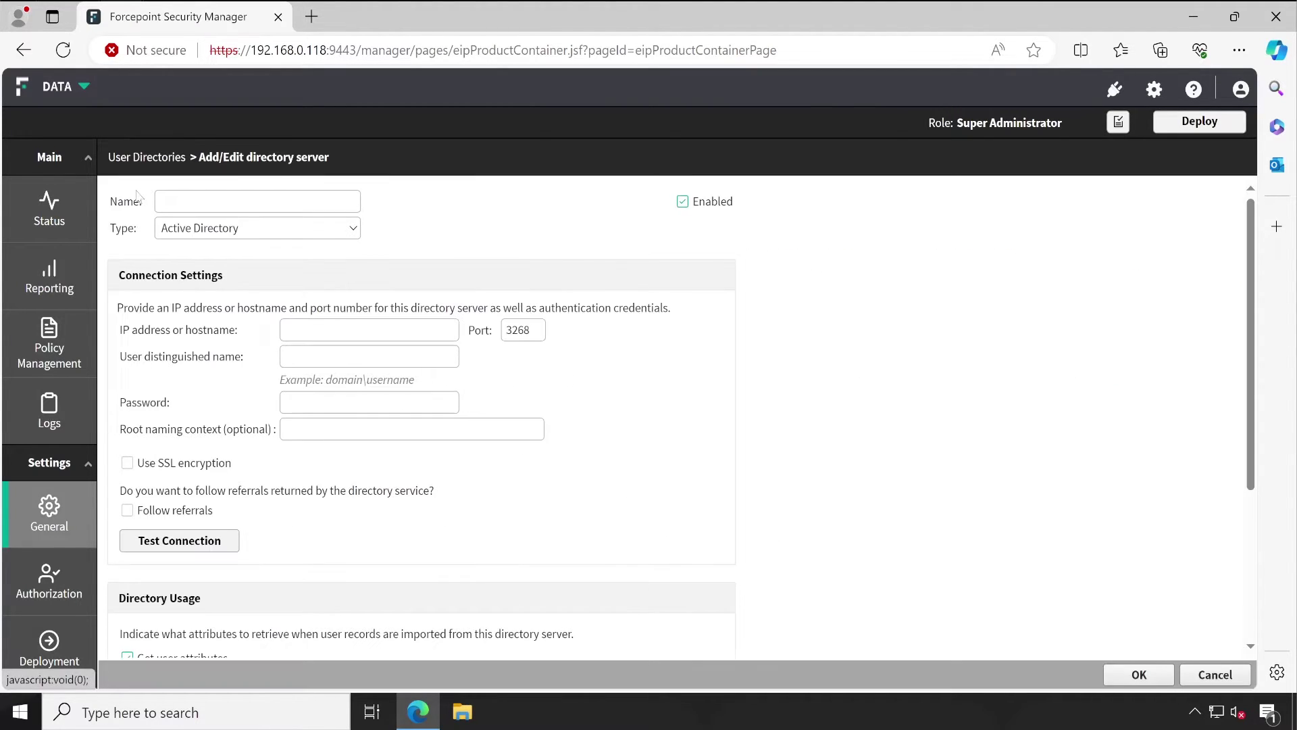
pyautogui.click(220, 231)
pyautogui.click(234, 283)
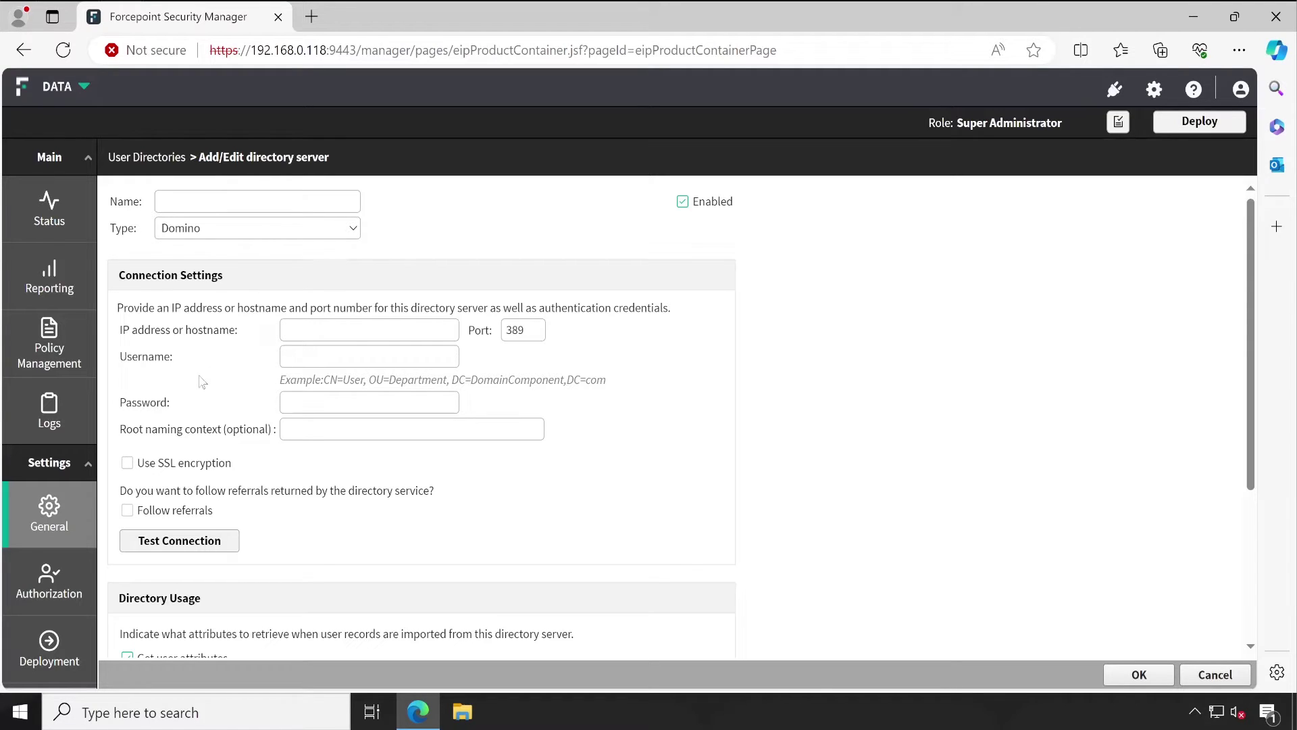
# Step: Try a username in the Domino Username field, then cancel the new server form
pyautogui.click(369, 356)
pyautogui.hotkey('ctrl', 'v')
pyautogui.hotkey('ctrl', 'z')
pyautogui.write('s')
pyautogui.moveTo(331, 379); pyautogui.dragTo(608, 380)
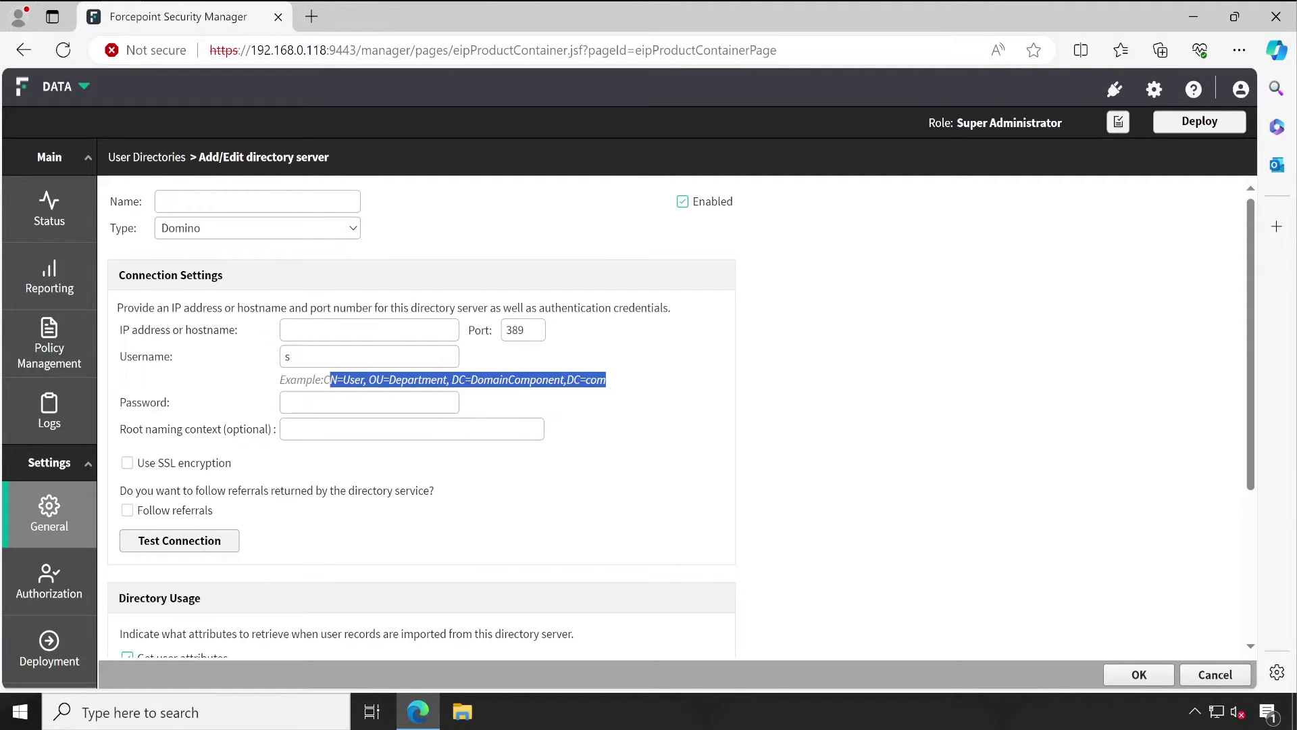
pyautogui.click(1215, 674)
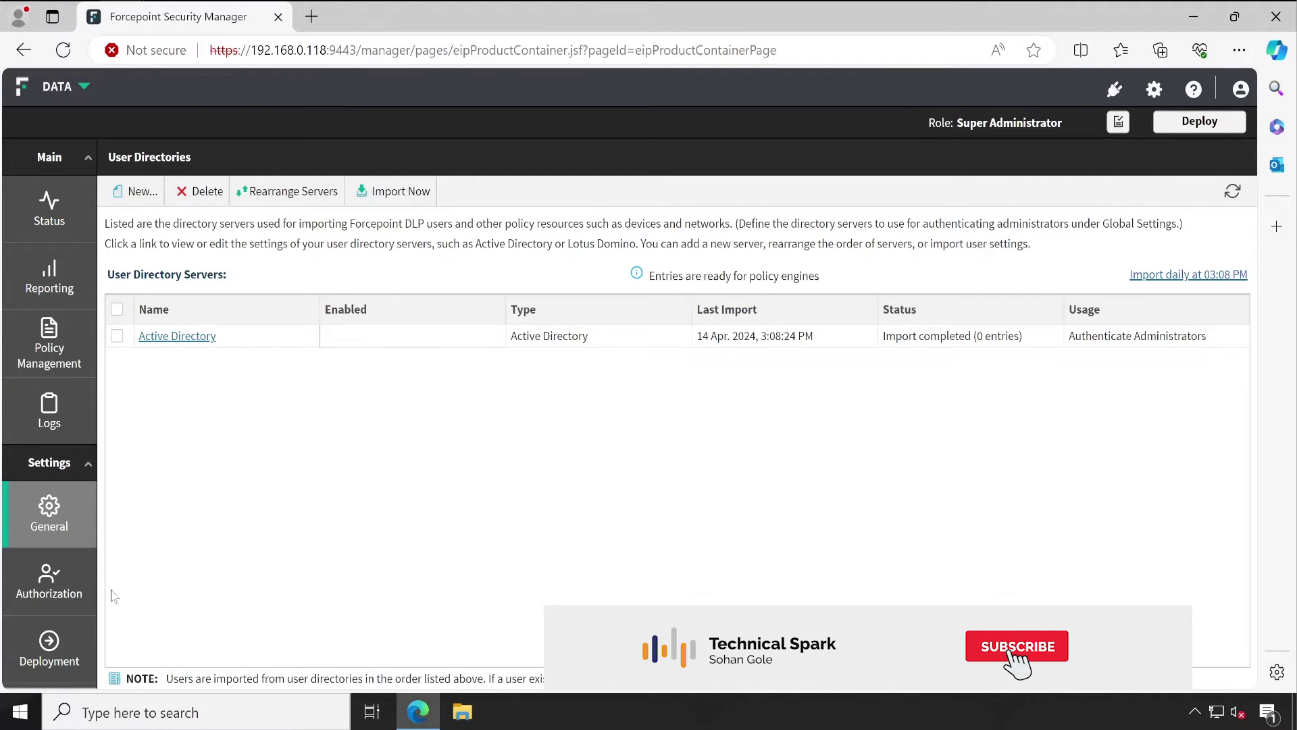
# Step: Go to the General Administrators list and start adding a network account administrator
pyautogui.click(49, 581)
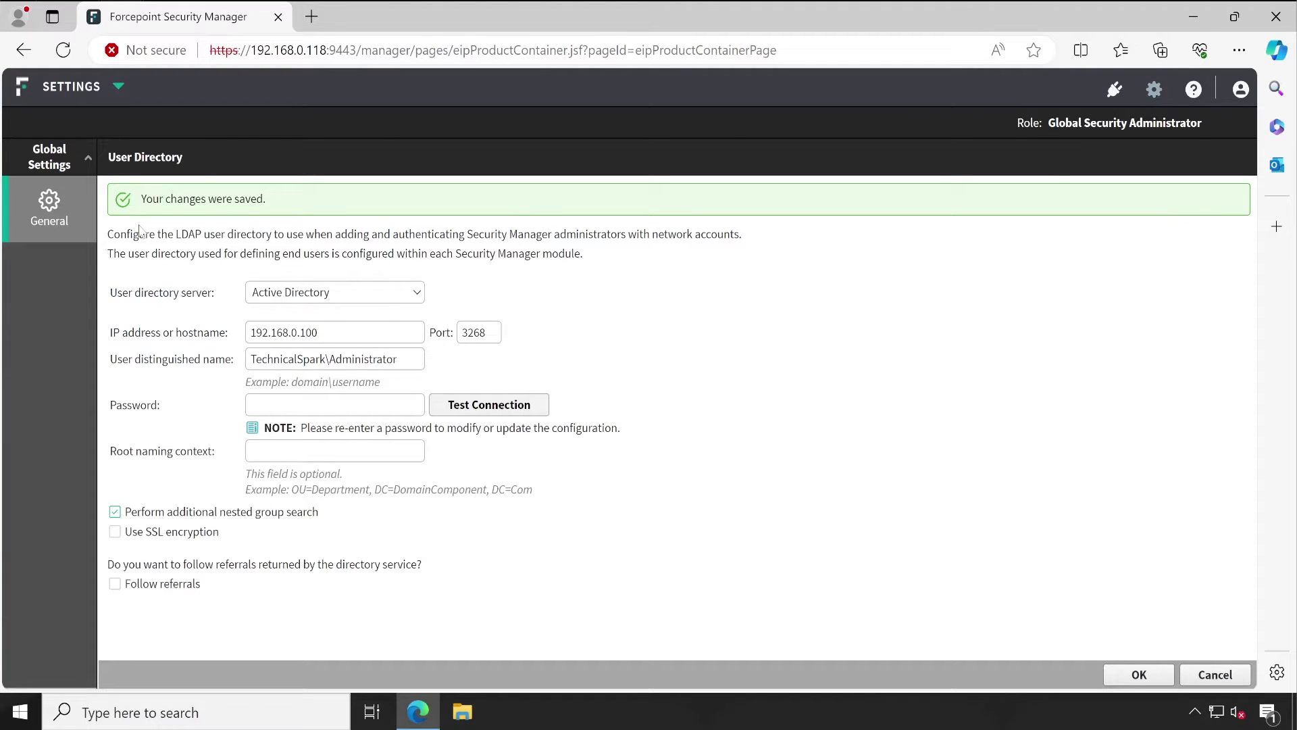
pyautogui.click(61, 205)
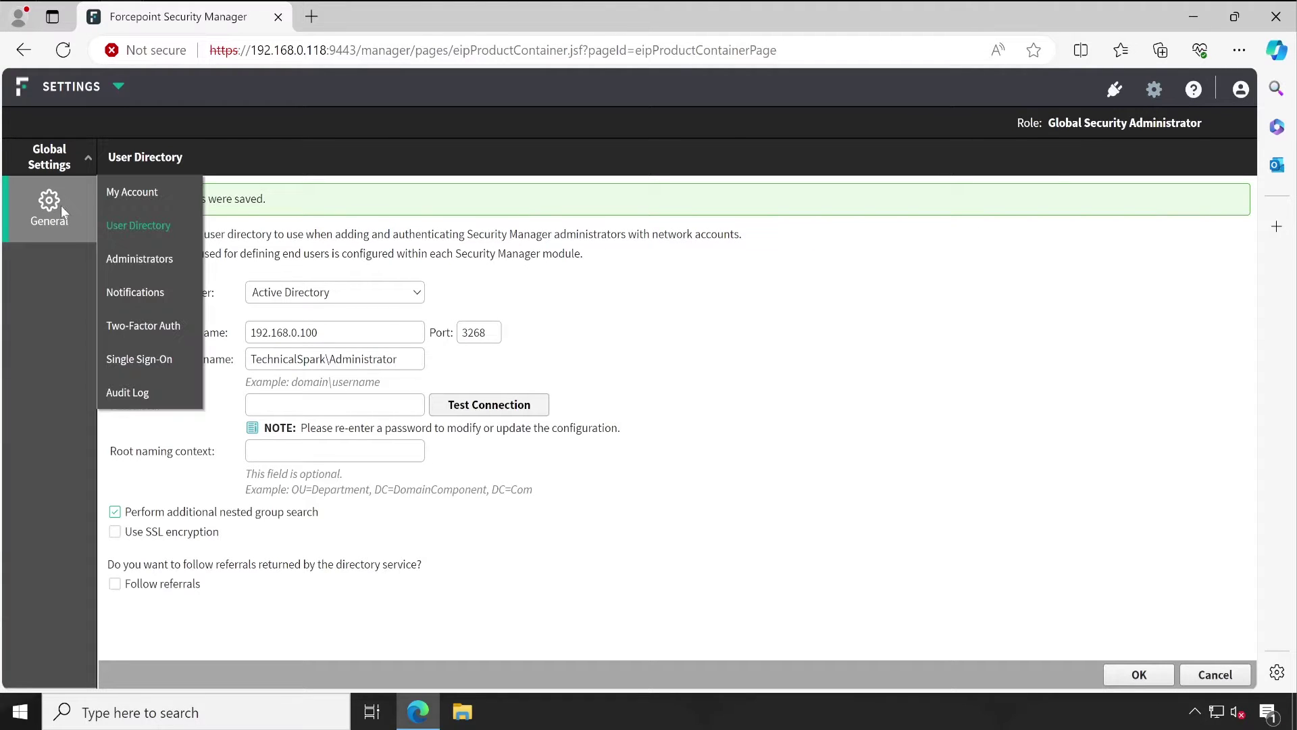
pyautogui.click(130, 262)
pyautogui.click(1072, 674)
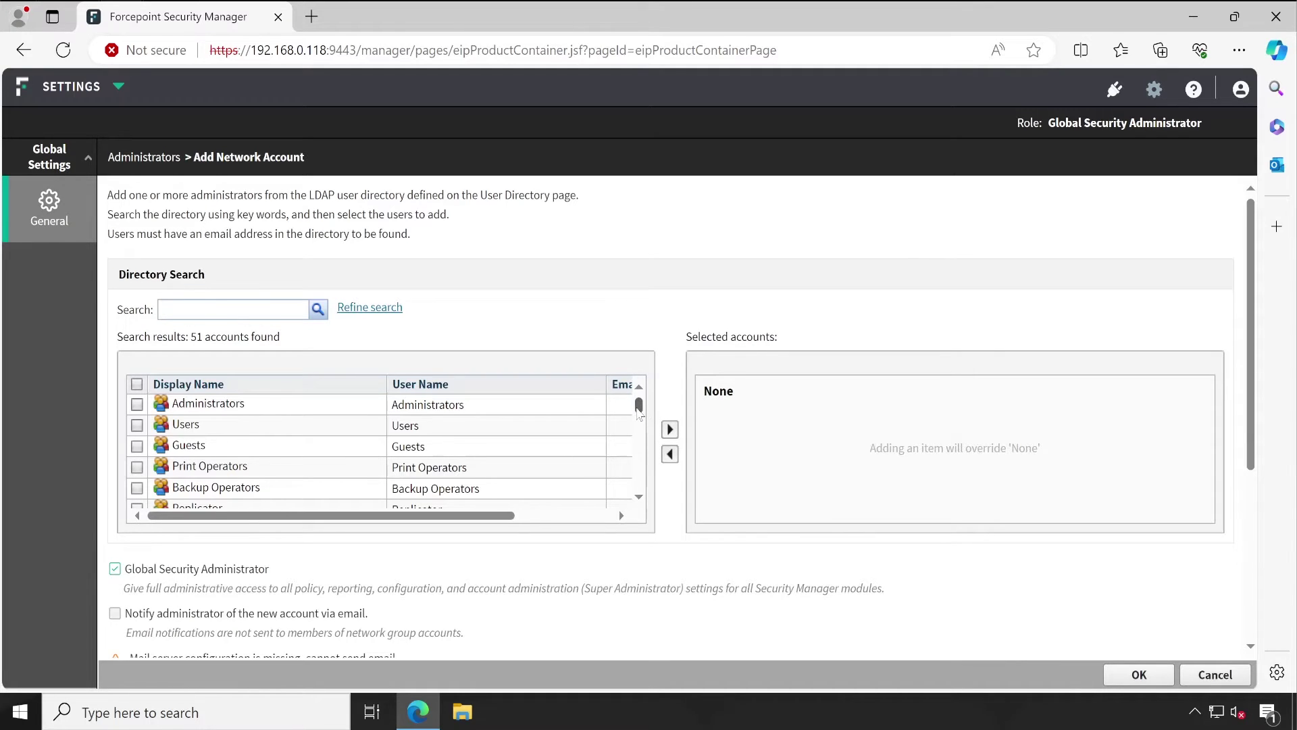
# Step: Select FPUser1, FPUser2 and another network user, then deselect them all and cancel
pyautogui.moveTo(639, 413); pyautogui.dragTo(638, 477)
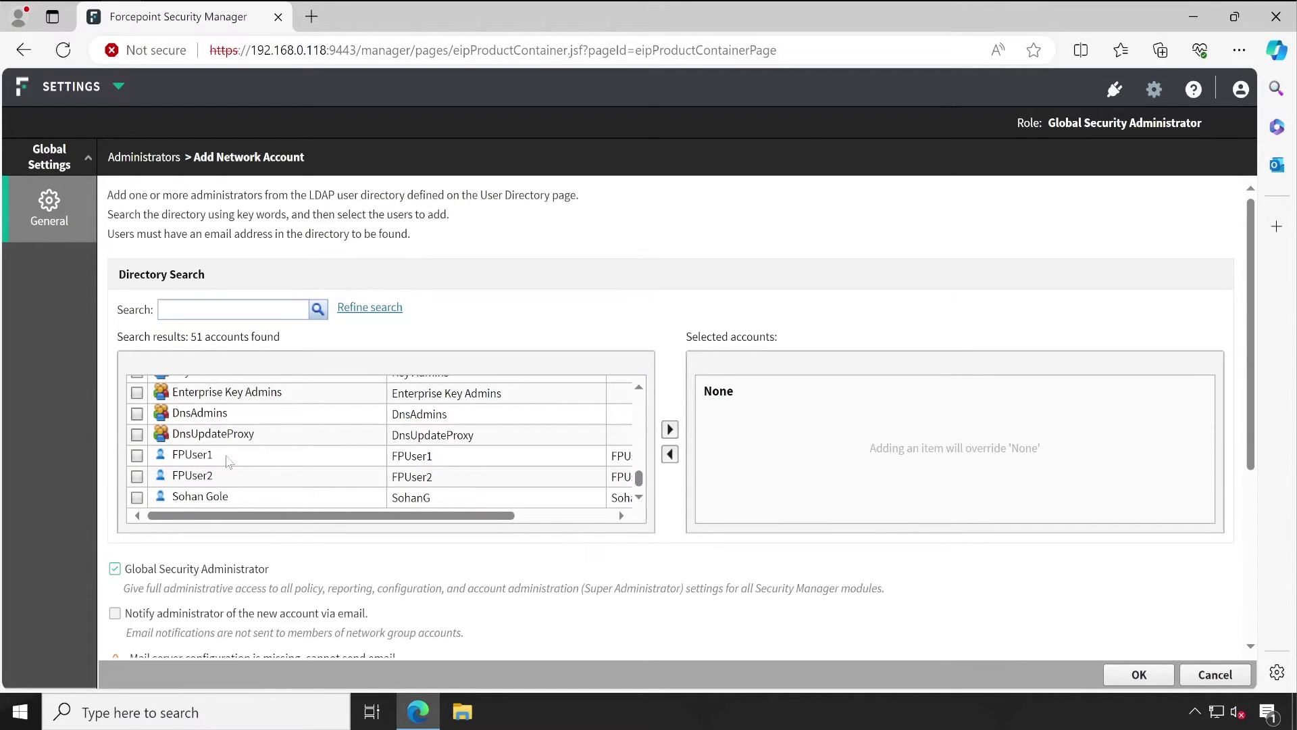
pyautogui.click(227, 460)
pyautogui.click(223, 474)
pyautogui.click(230, 503)
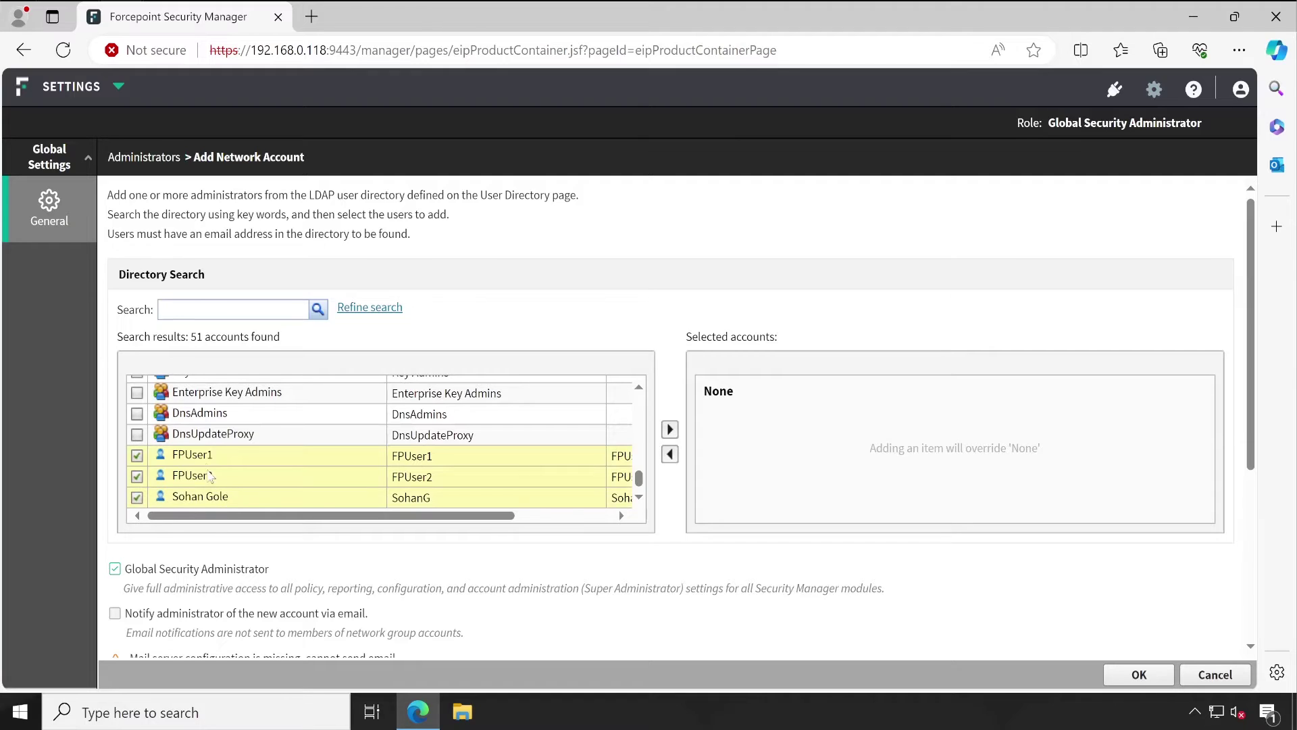
pyautogui.click(195, 460)
pyautogui.click(206, 481)
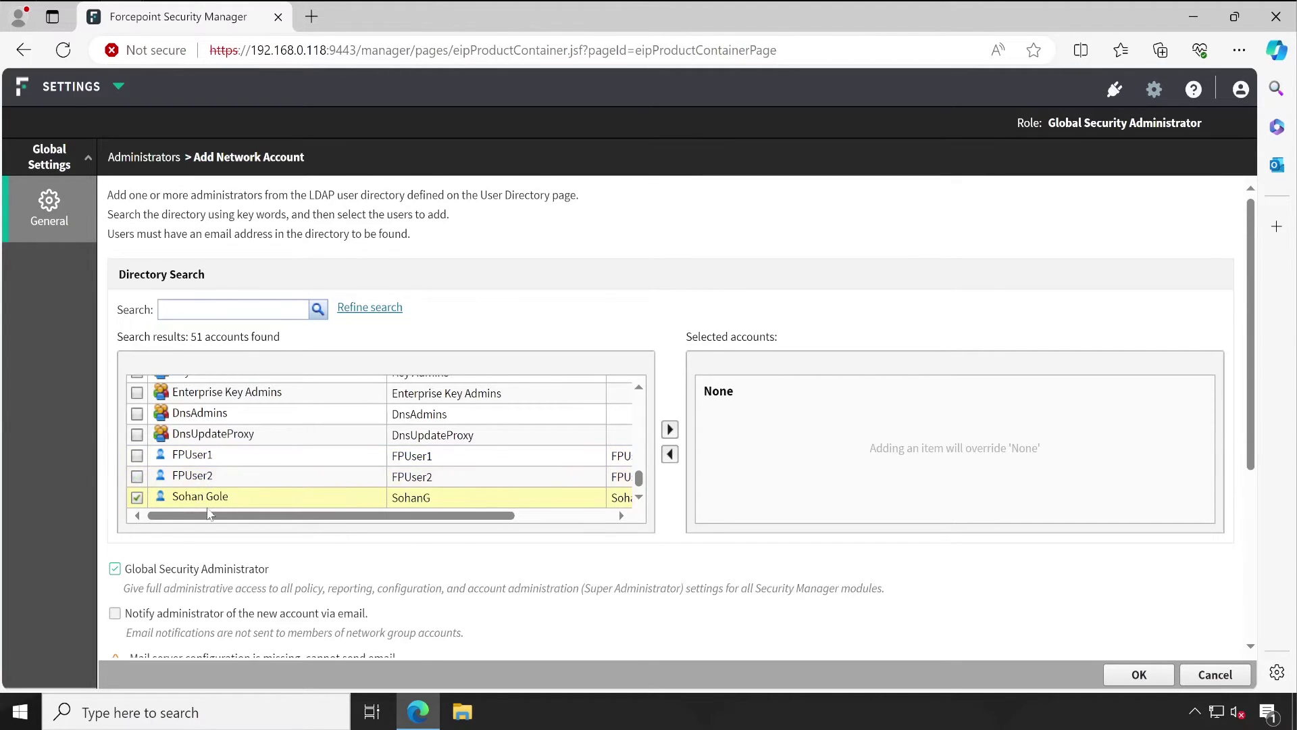
pyautogui.click(206, 500)
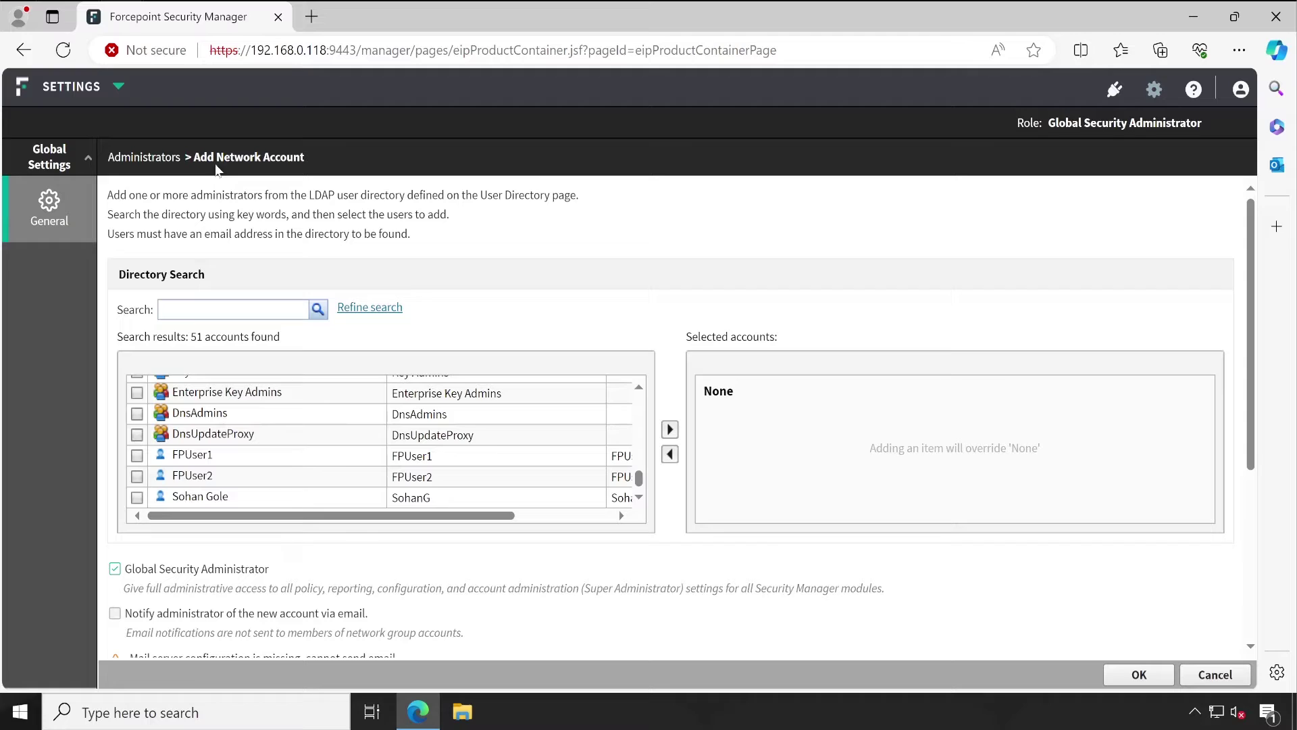
pyautogui.moveTo(304, 157); pyautogui.dragTo(217, 157)
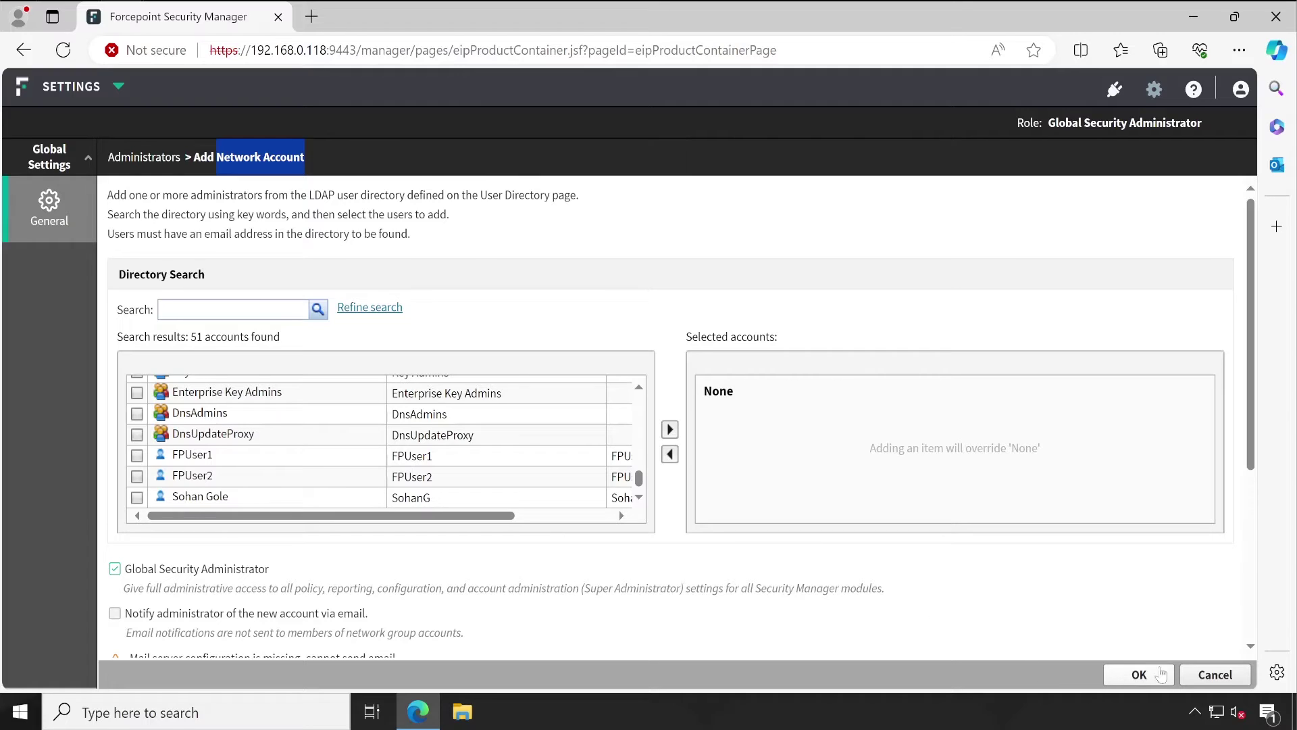
pyautogui.click(1193, 676)
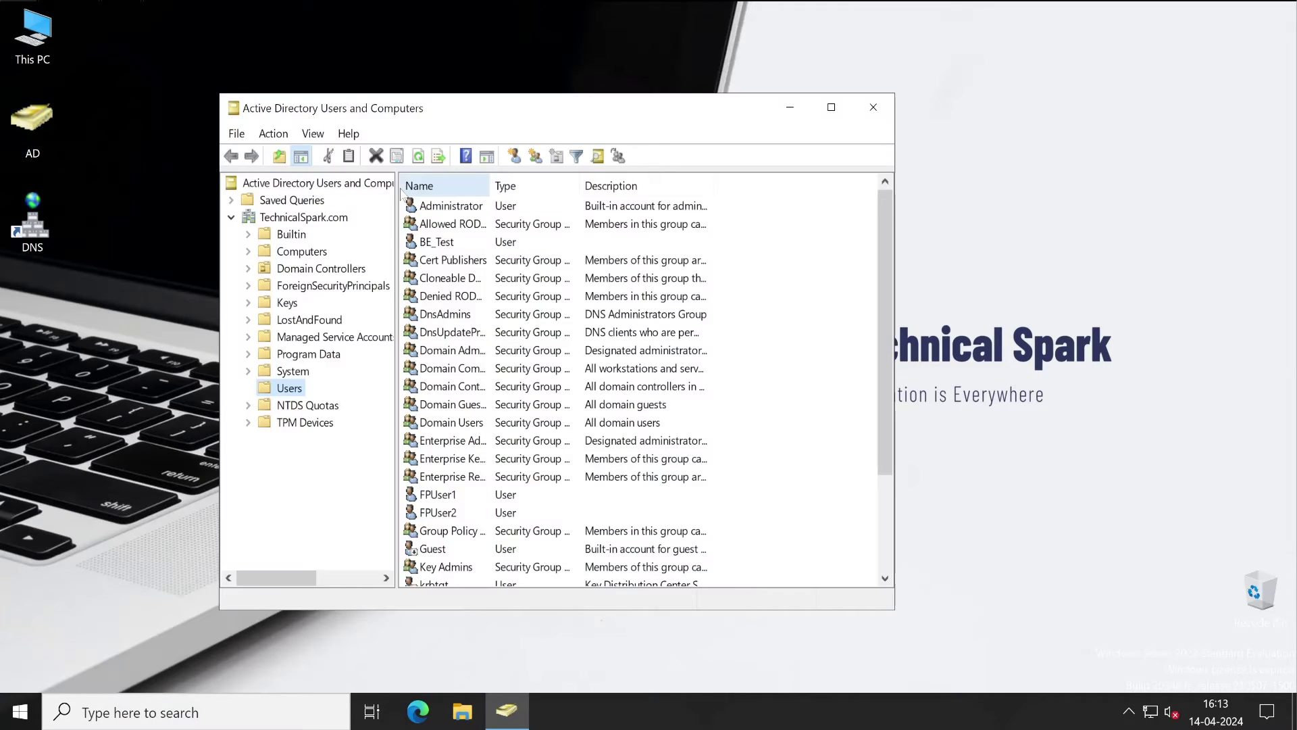
# Step: Maximize the directory window, select the test users, and widen the Description column
pyautogui.click(831, 109)
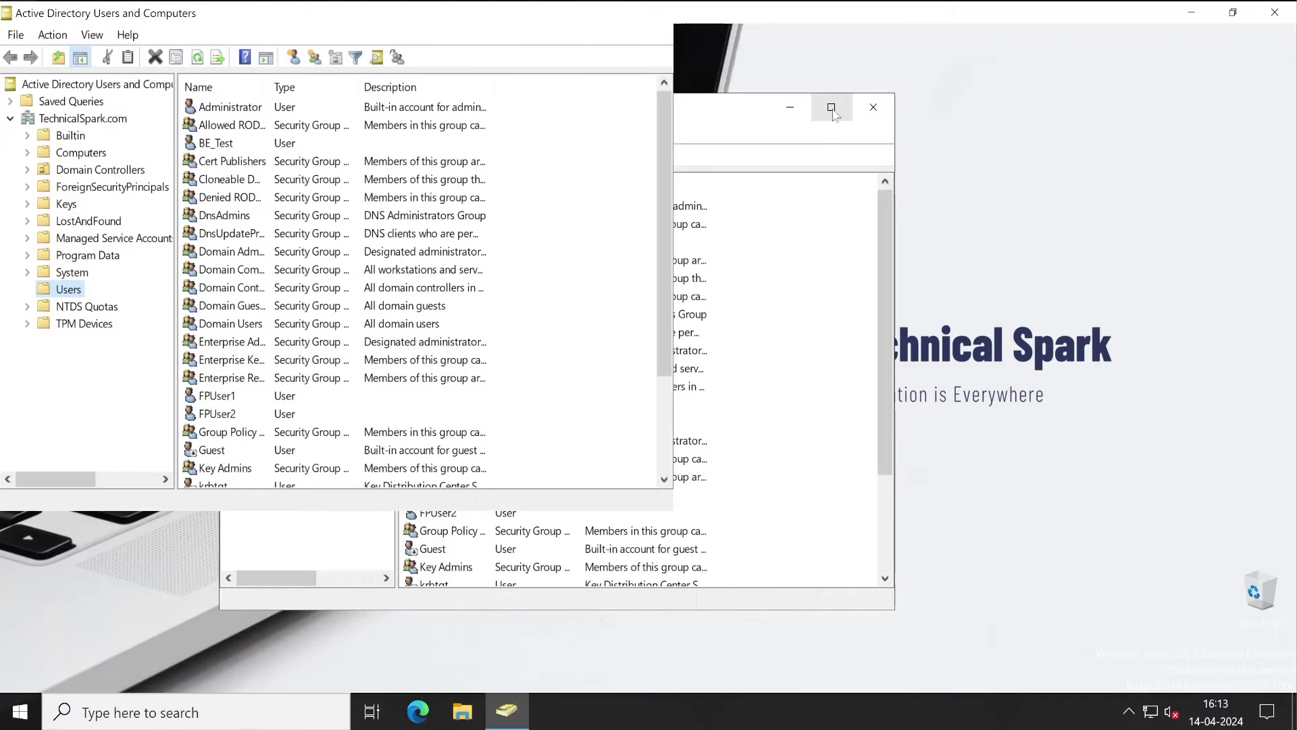
pyautogui.click(228, 402)
pyautogui.click(226, 417)
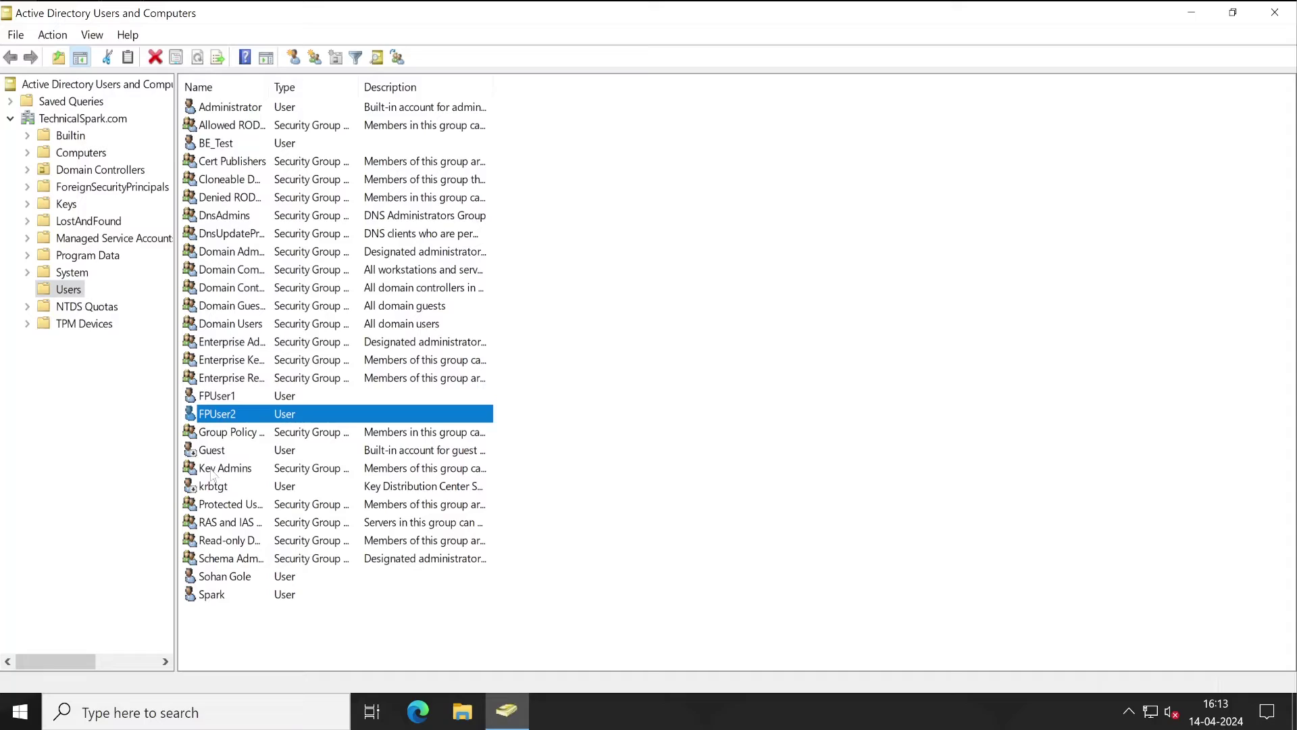
pyautogui.click(230, 580)
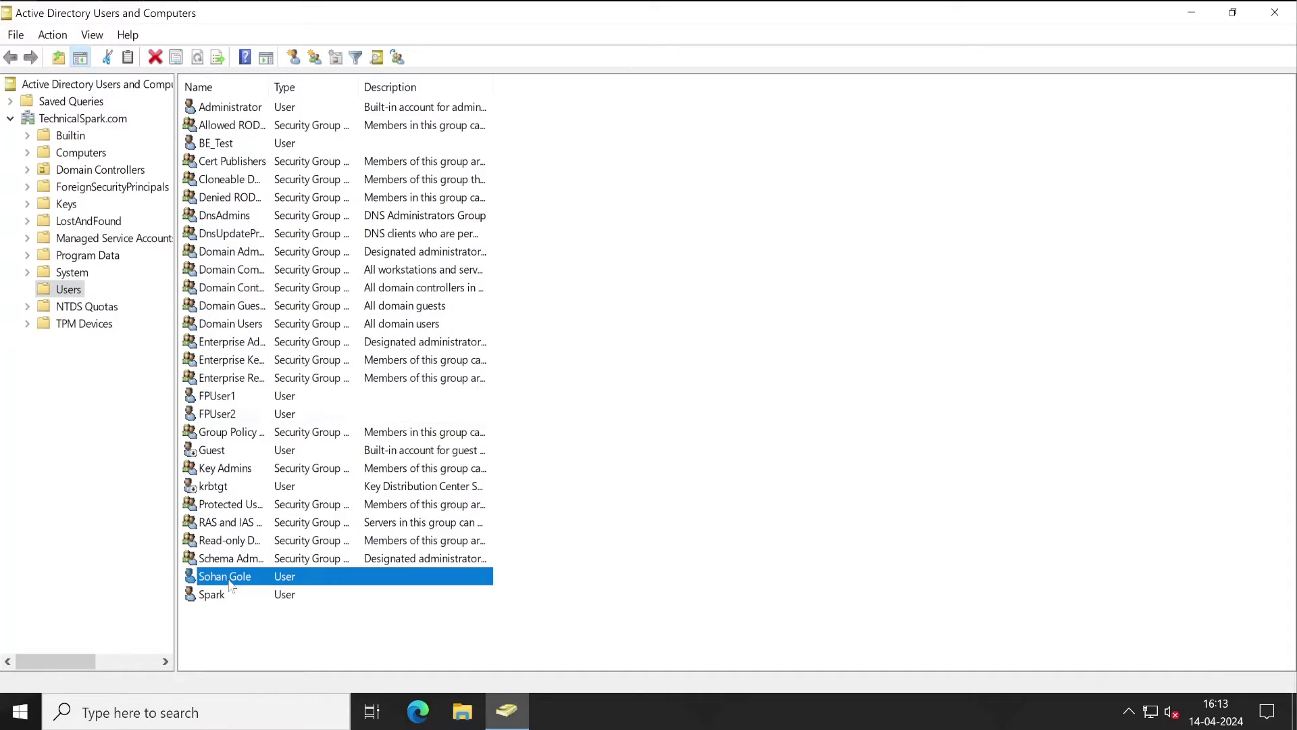
pyautogui.keyDown('ctrl'); pyautogui.click(228, 414); pyautogui.keyUp('ctrl')
pyautogui.keyDown('ctrl'); pyautogui.click(225, 399); pyautogui.keyUp('ctrl')
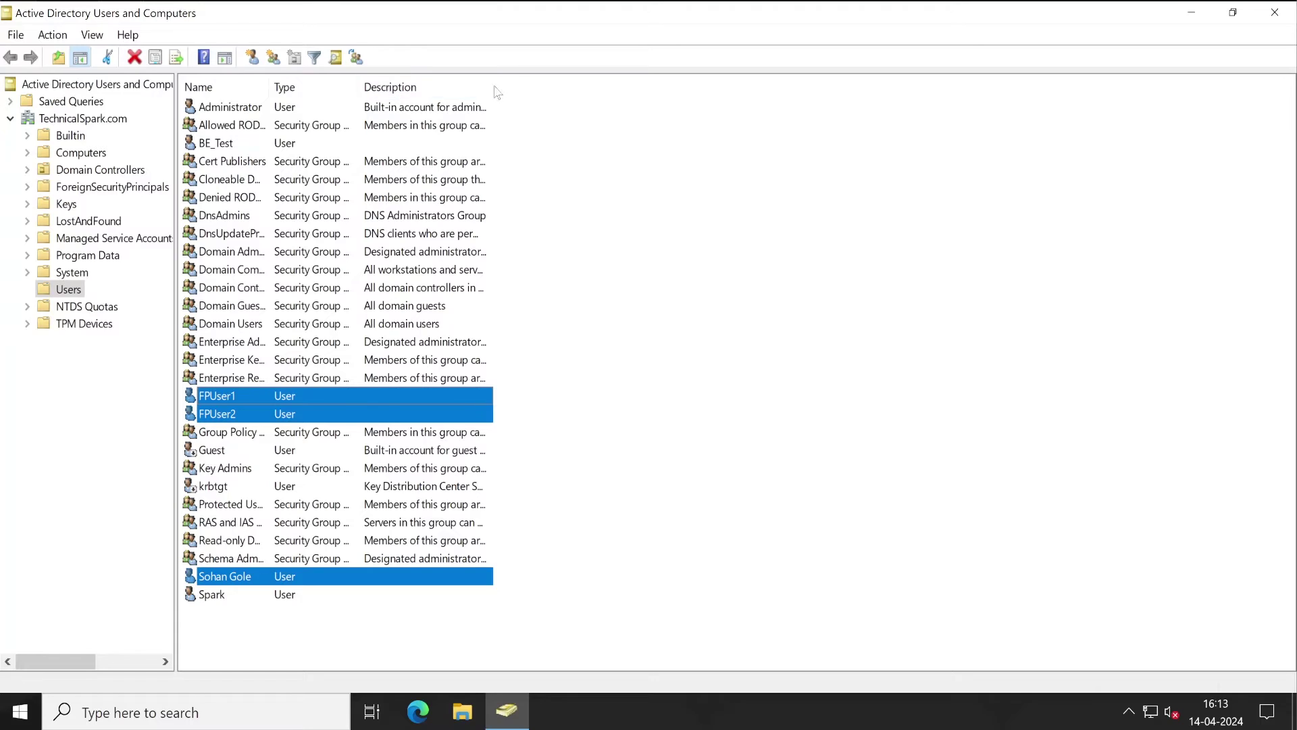
pyautogui.moveTo(496, 86); pyautogui.dragTo(671, 86)
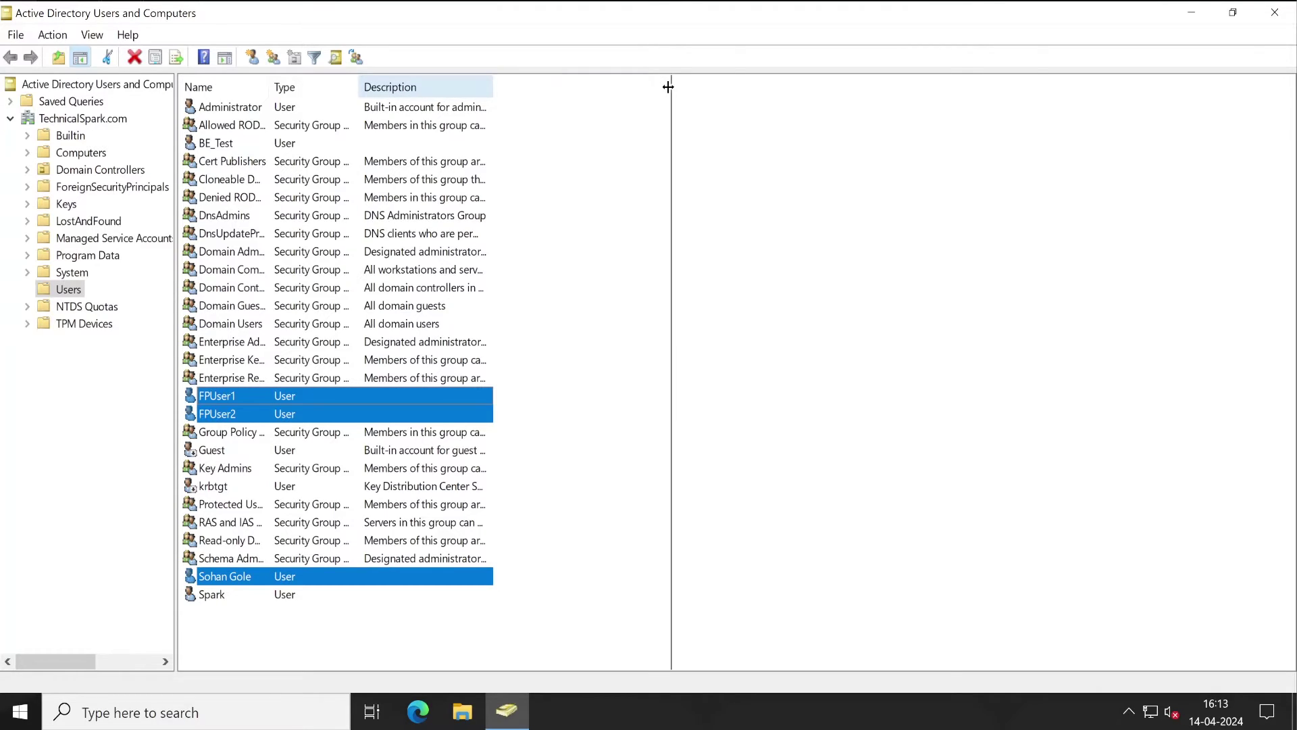
# Step: Check the personal account's e-mail in its Properties, then view FPUser2's Properties, cancelling both
pyautogui.click(241, 596)
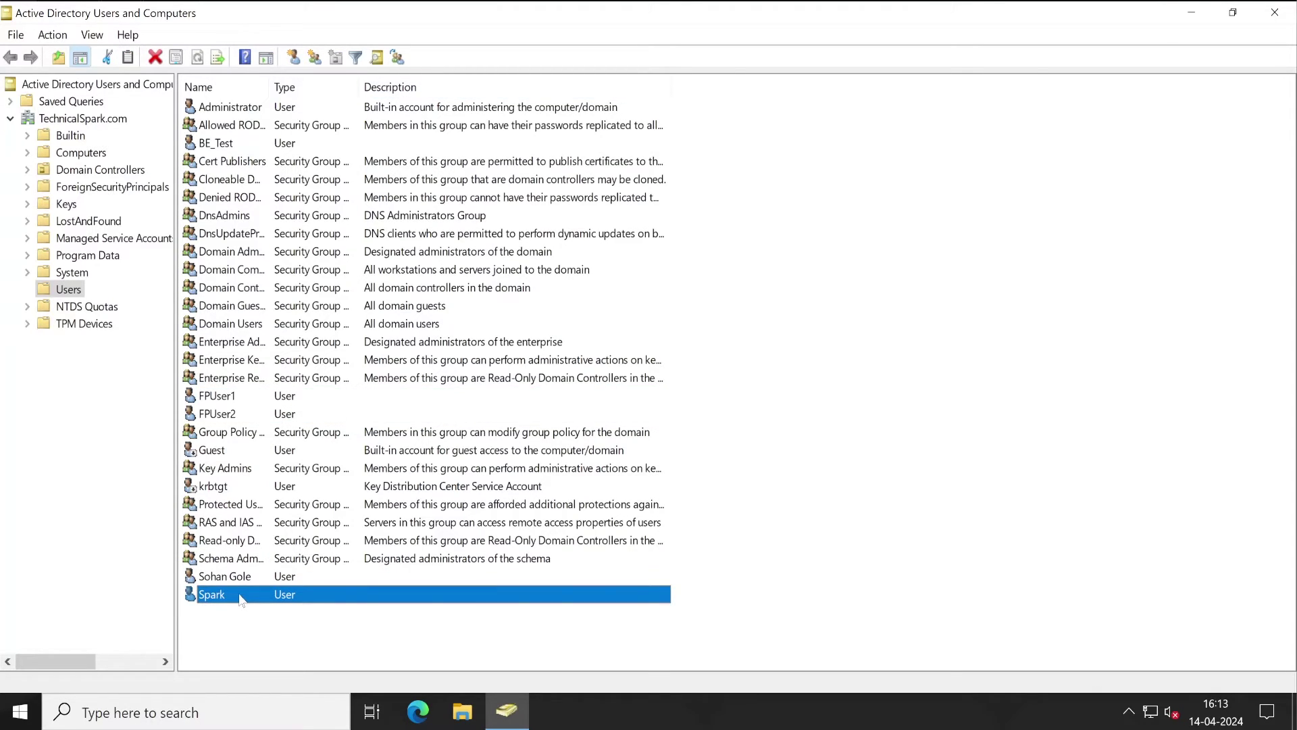
pyautogui.click(230, 579)
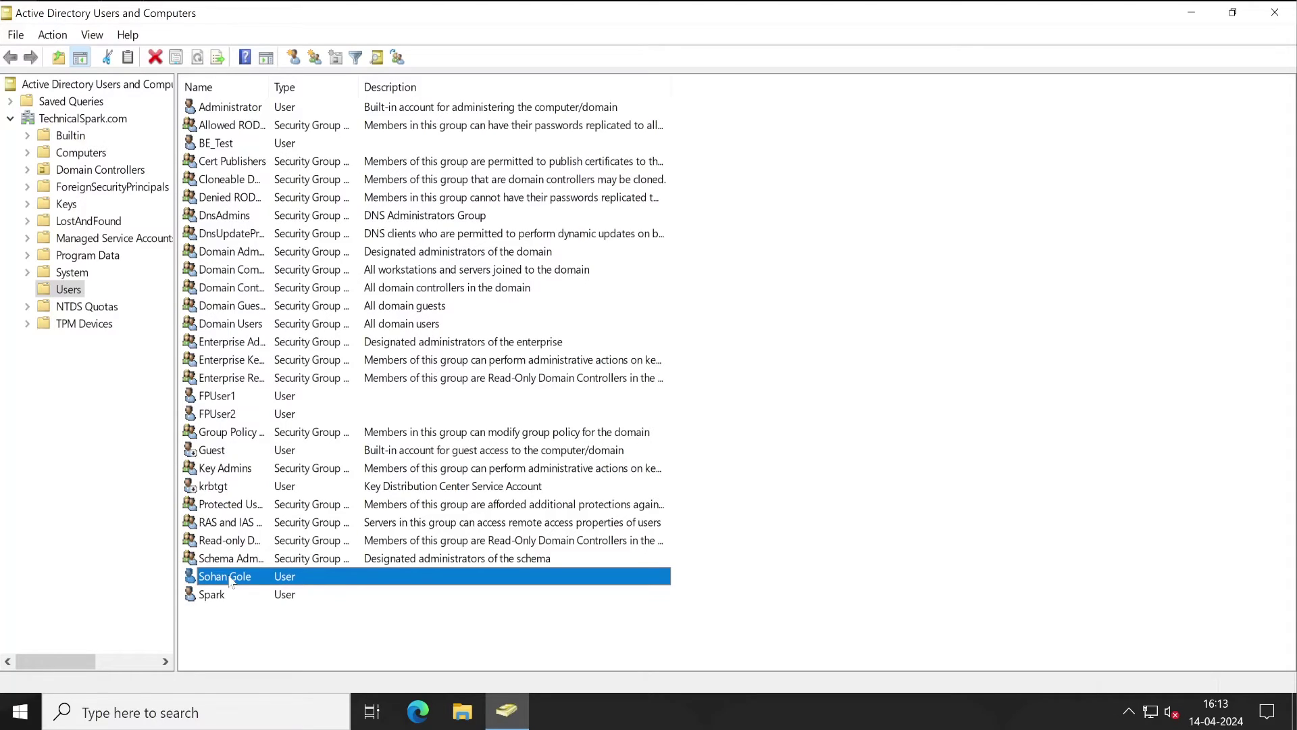
pyautogui.doubleClick(230, 579)
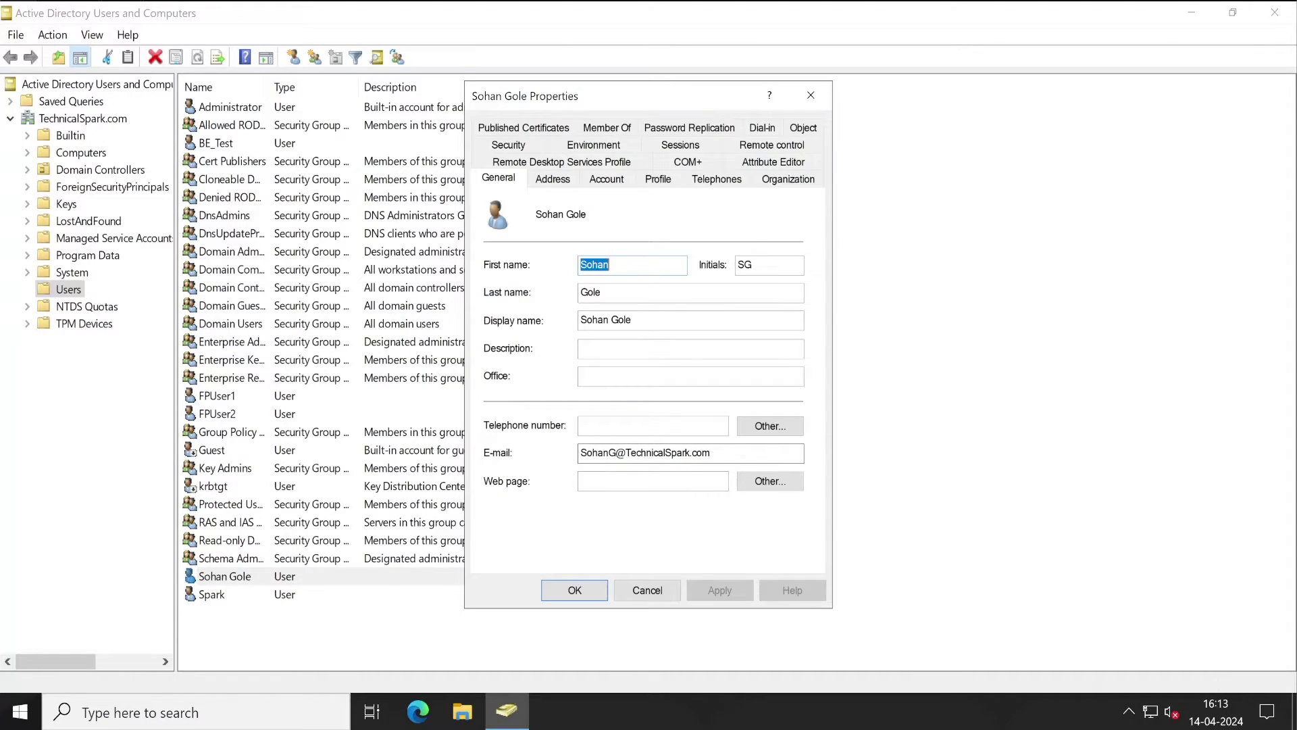
pyautogui.moveTo(711, 452); pyautogui.dragTo(580, 453)
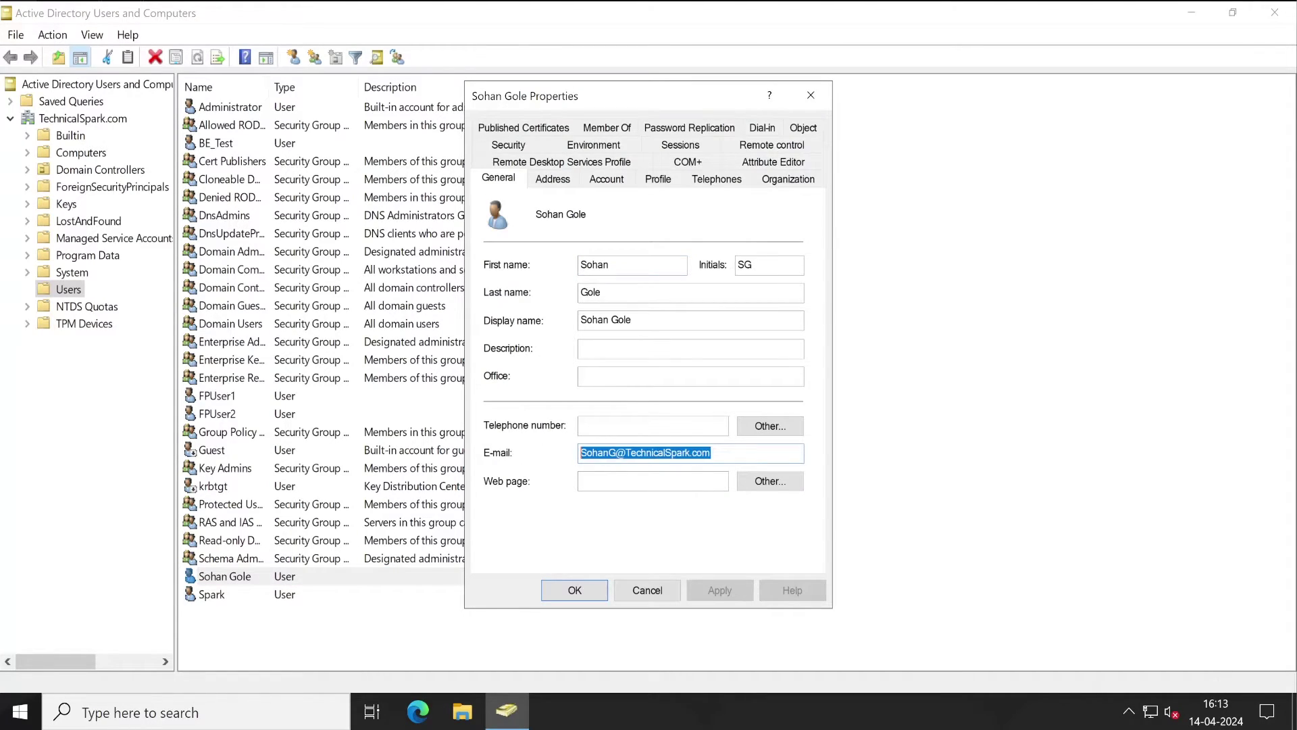
pyautogui.click(645, 592)
pyautogui.doubleClick(228, 416)
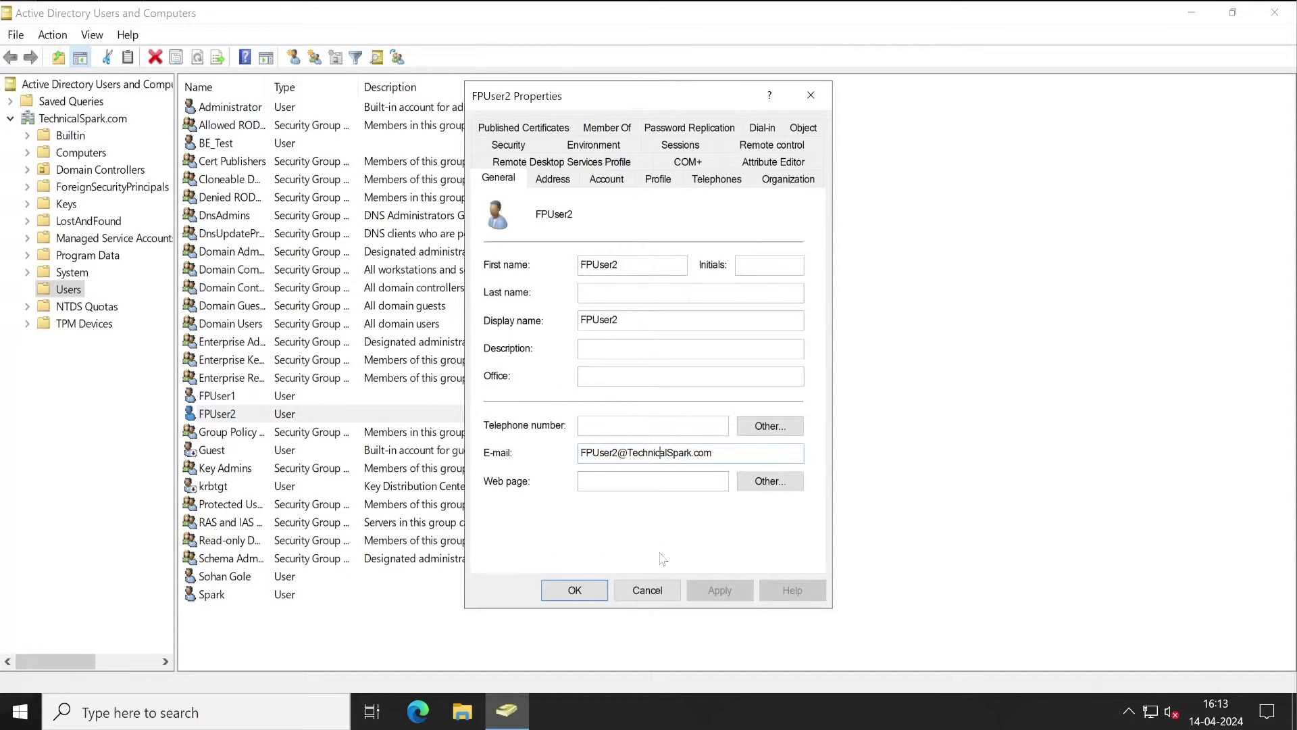
pyautogui.click(647, 590)
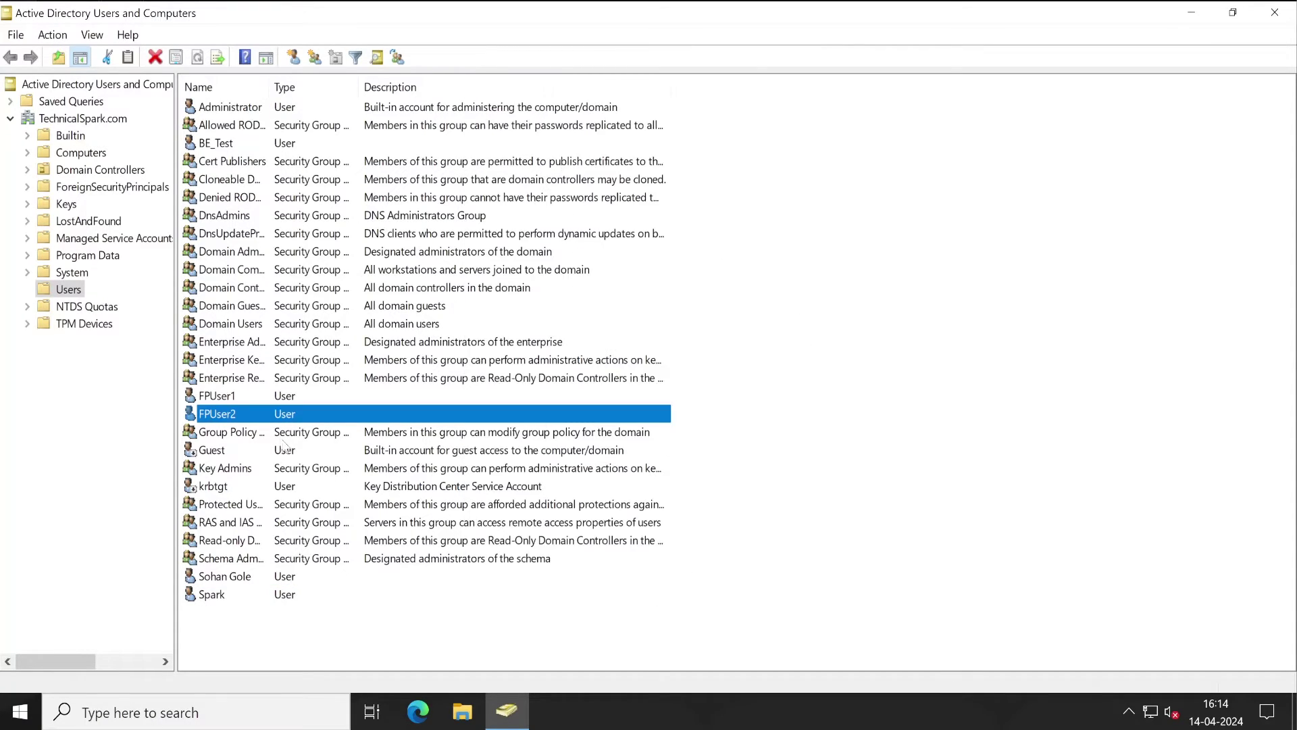
# Step: Inspect FPUser1's e-mail address and the last account's empty e-mail field, cancelling each dialog
pyautogui.doubleClick(222, 399)
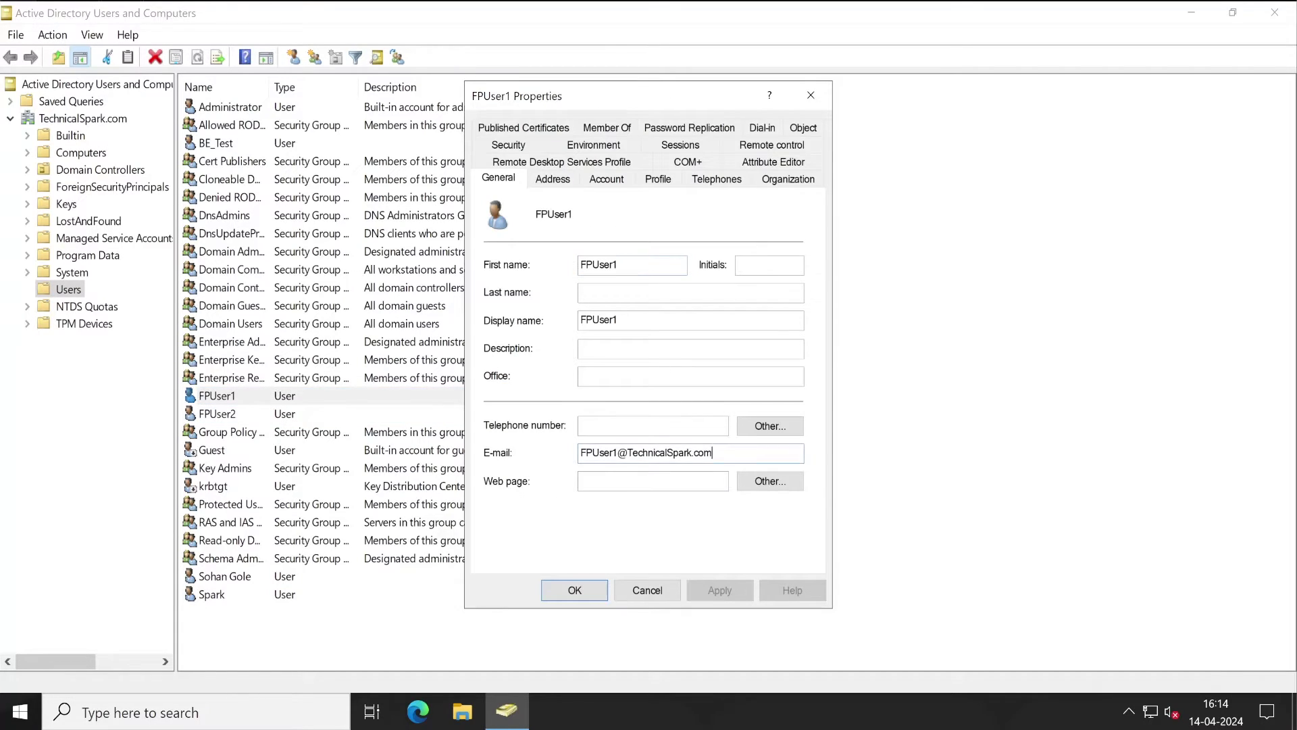
pyautogui.moveTo(713, 452); pyautogui.dragTo(633, 453)
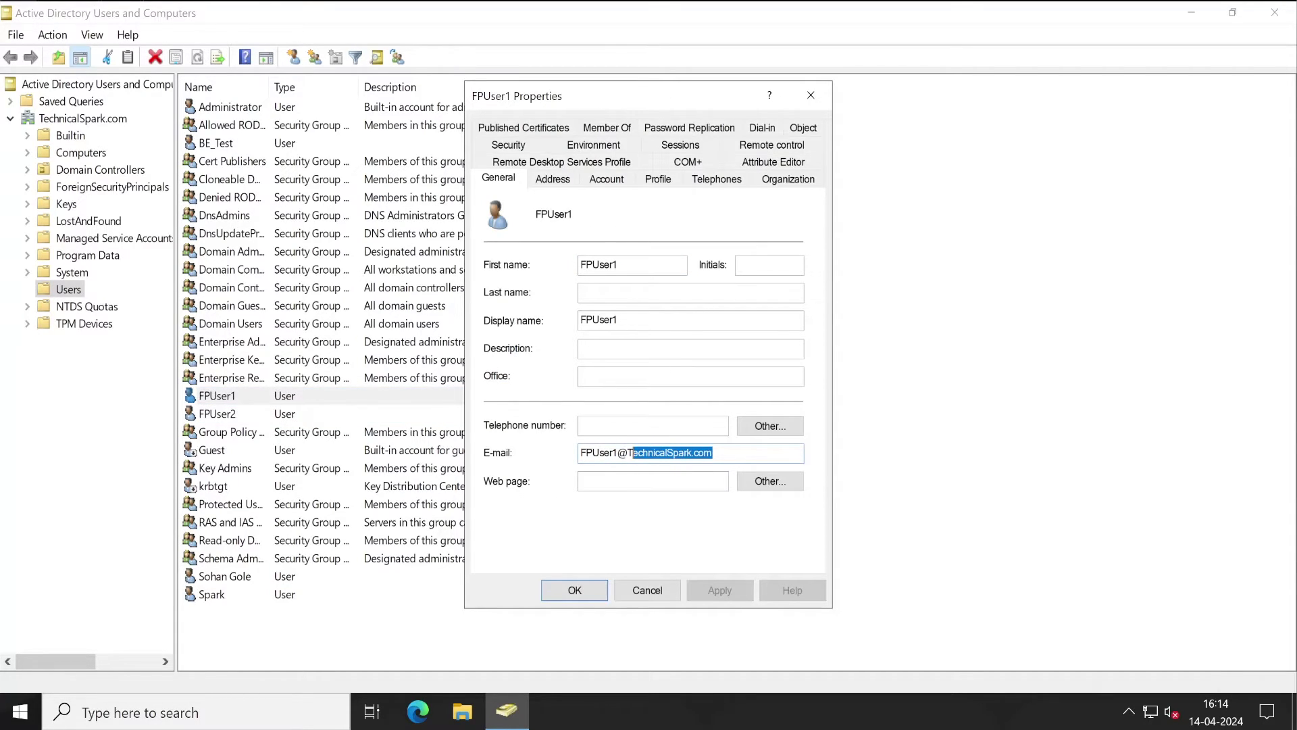
pyautogui.press('End')
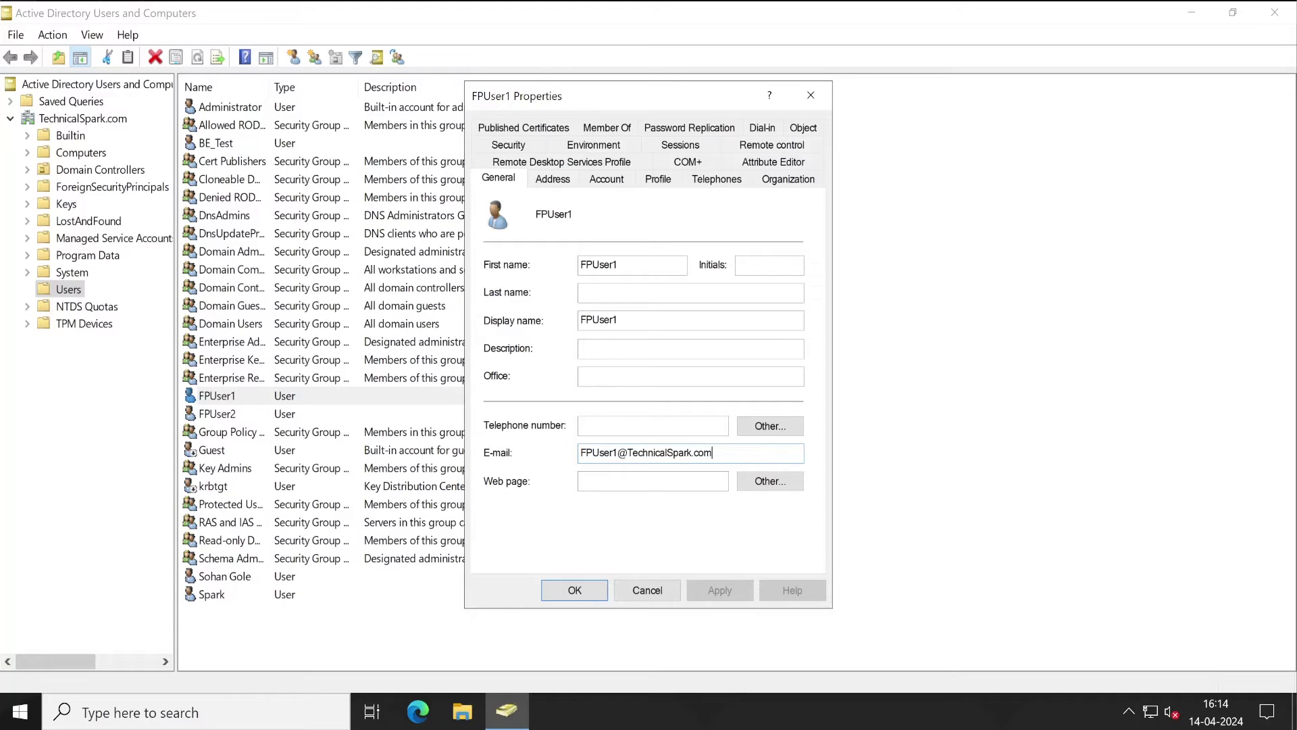
pyautogui.doubleClick(598, 453)
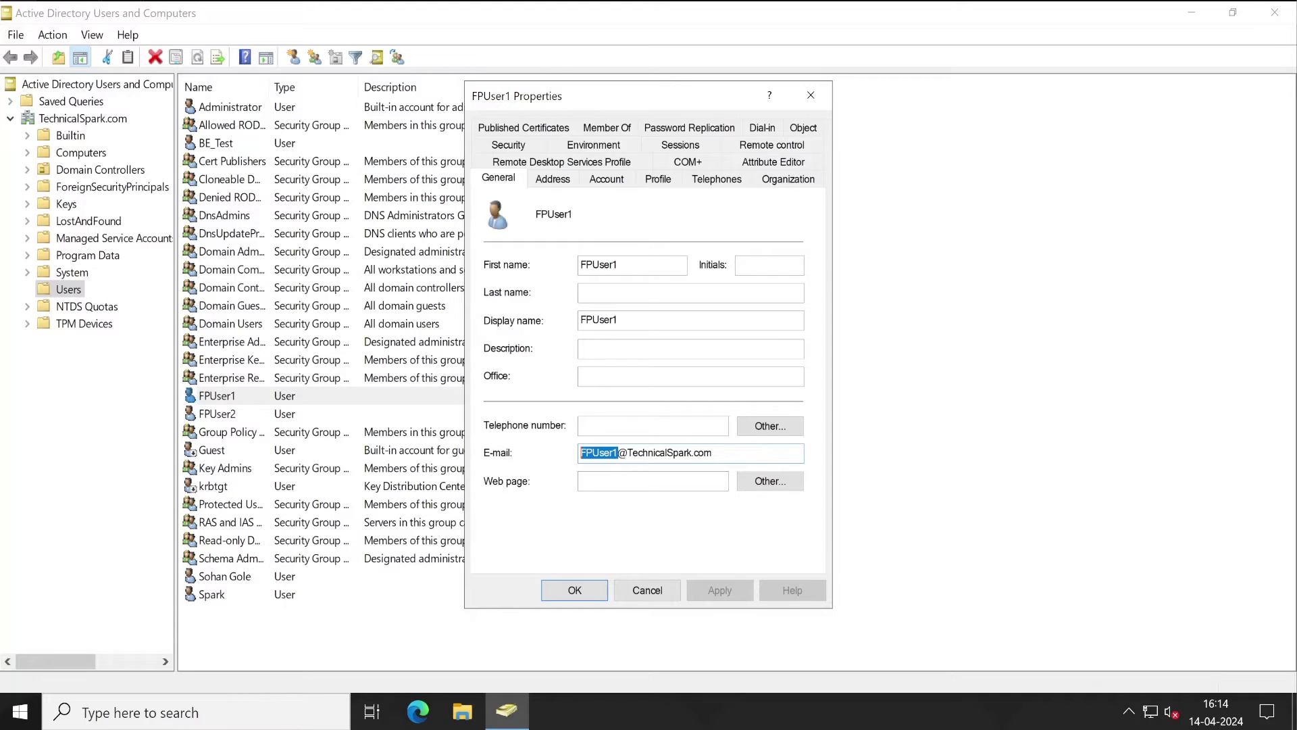
pyautogui.click(647, 590)
pyautogui.click(221, 596)
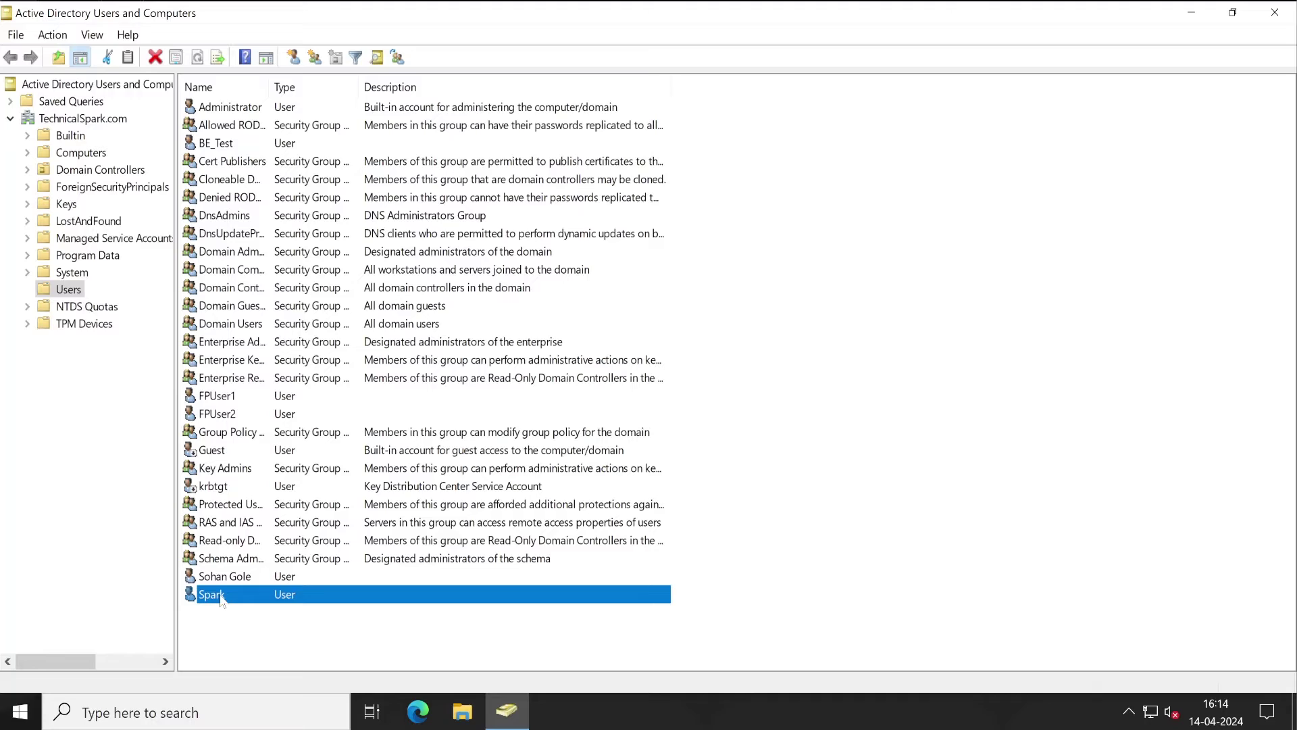
pyautogui.doubleClick(221, 596)
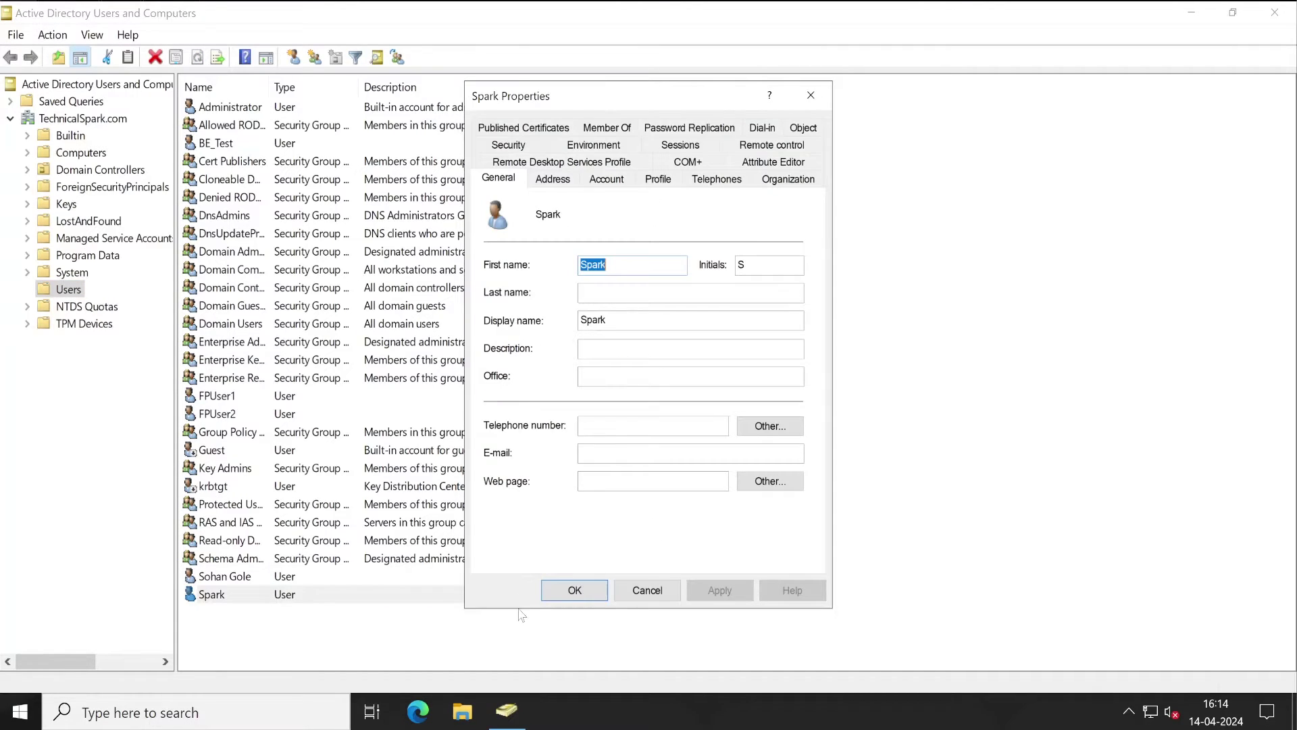
pyautogui.click(601, 451)
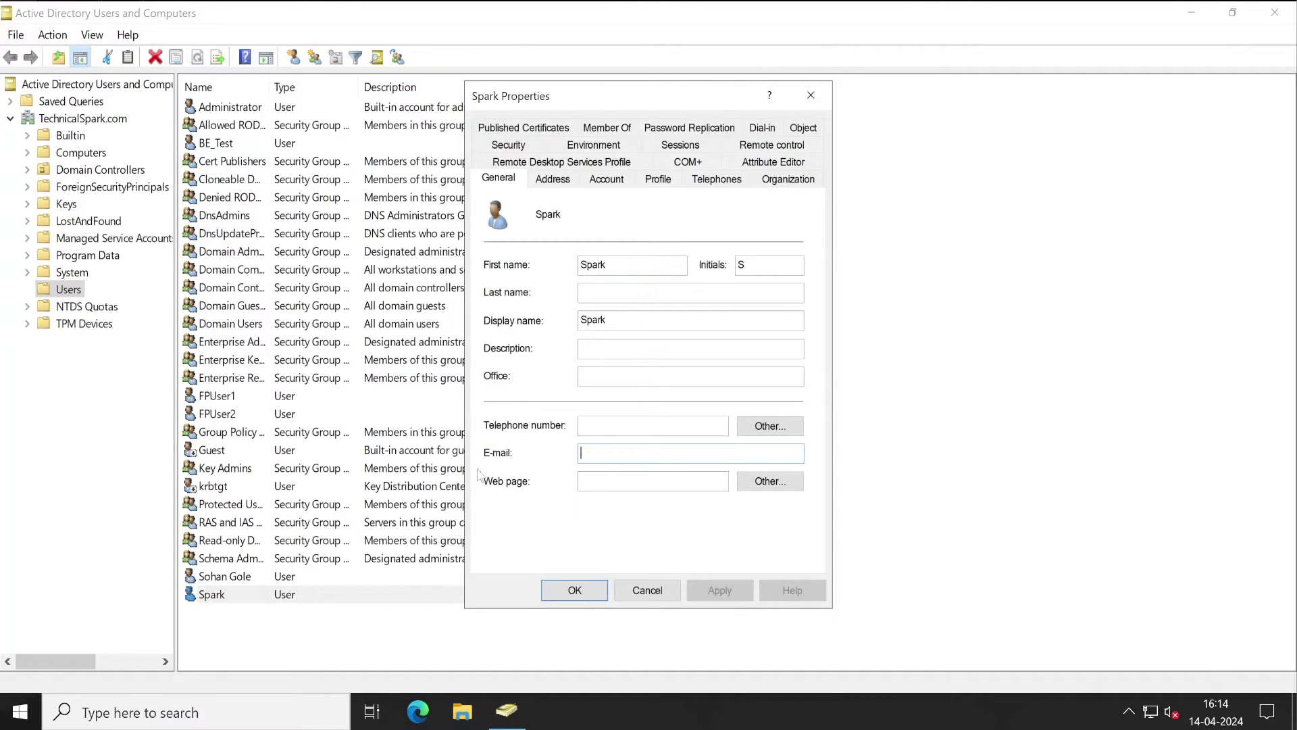
pyautogui.click(648, 589)
# Step: Start a new user in Users with first name FPUser3 and logon name FPUser3
pyautogui.rightClick(420, 639)
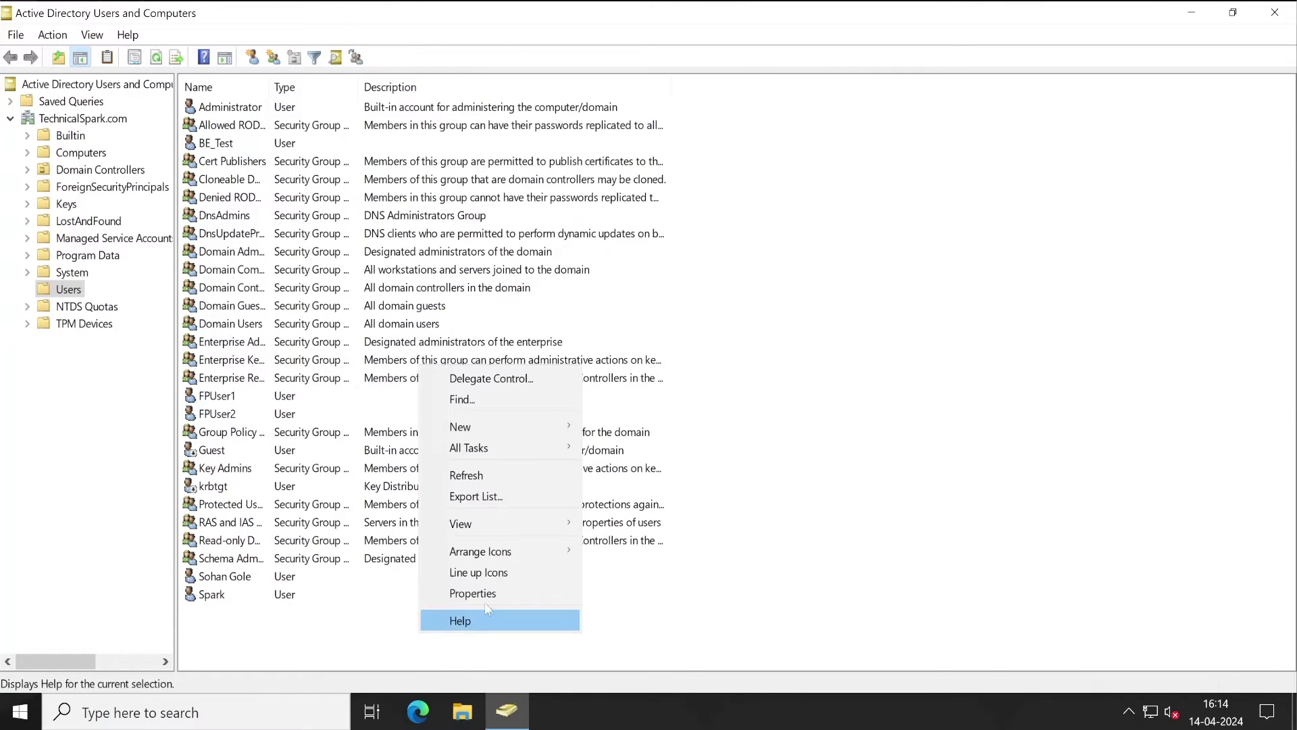
pyautogui.moveTo(504, 433)
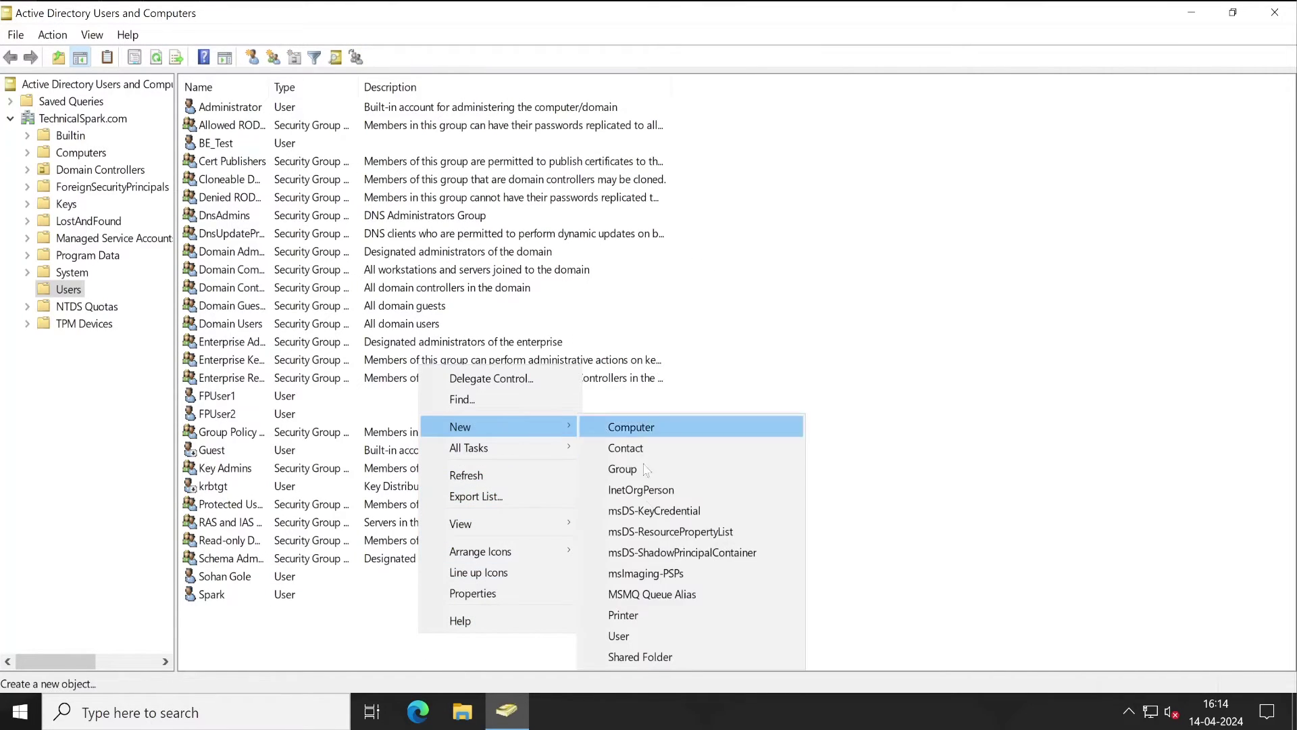
pyautogui.click(618, 635)
pyautogui.write('FPUser1')
pyautogui.press('BackSpace')
pyautogui.write('3')
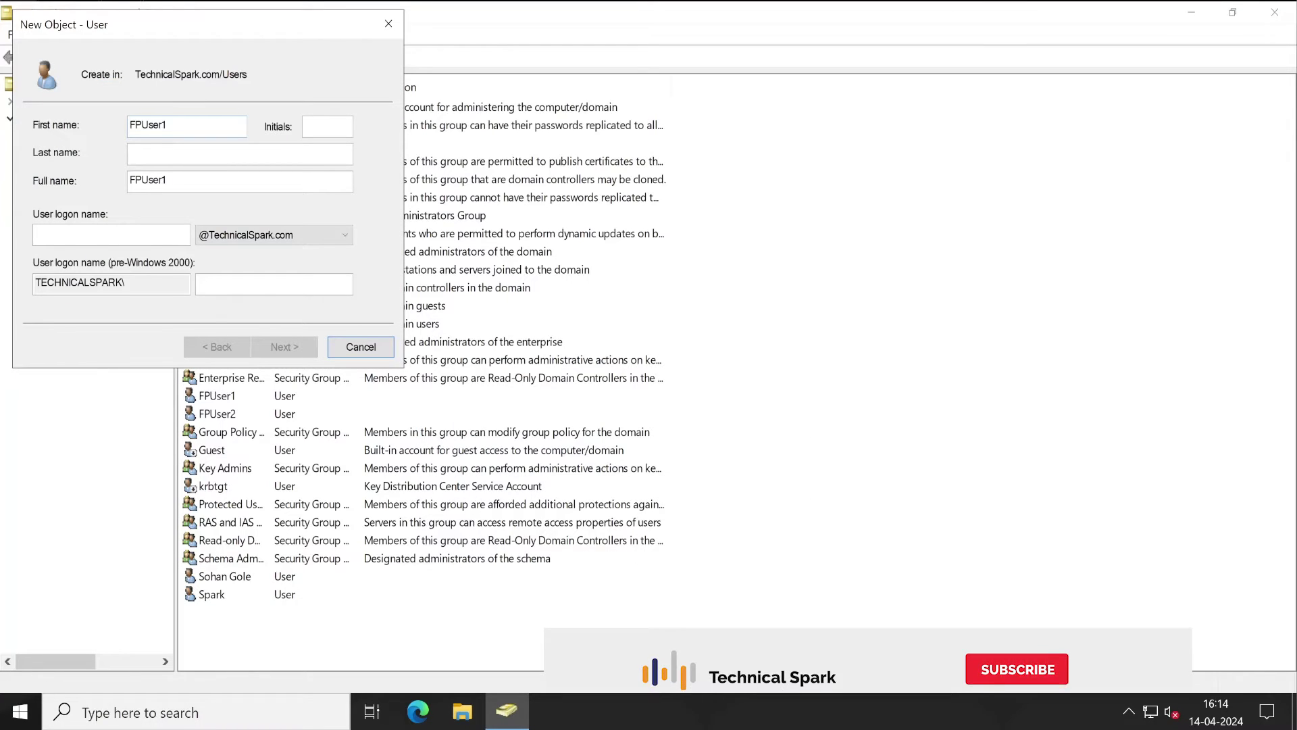
pyautogui.click(112, 235)
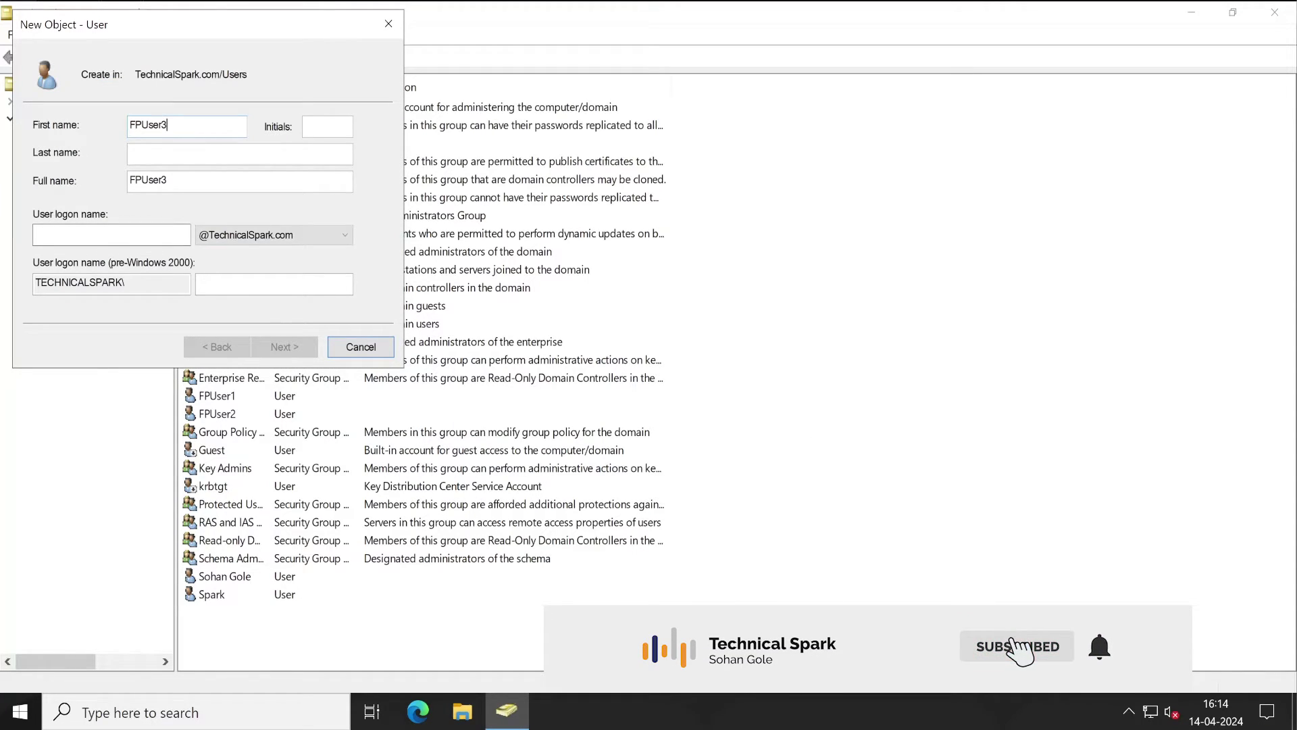
pyautogui.write('FPUser3')
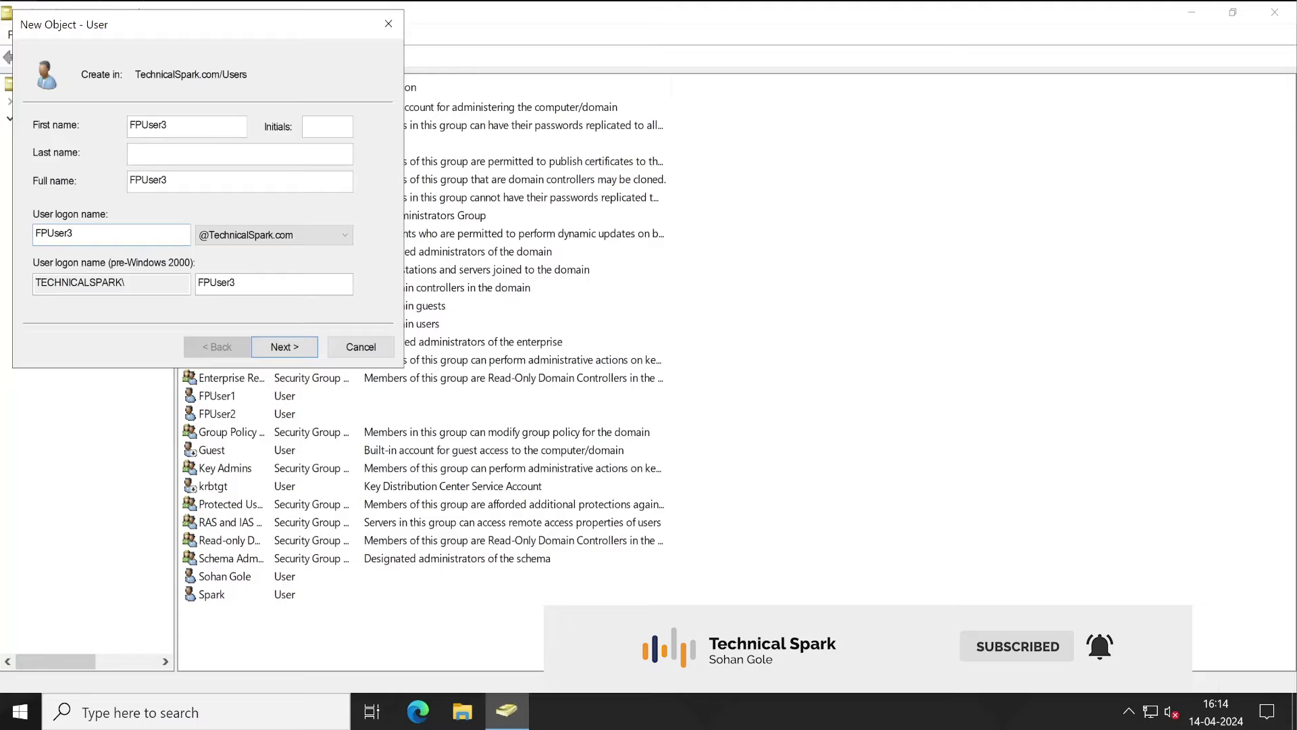
pyautogui.moveTo(244, 23); pyautogui.dragTo(756, 96)
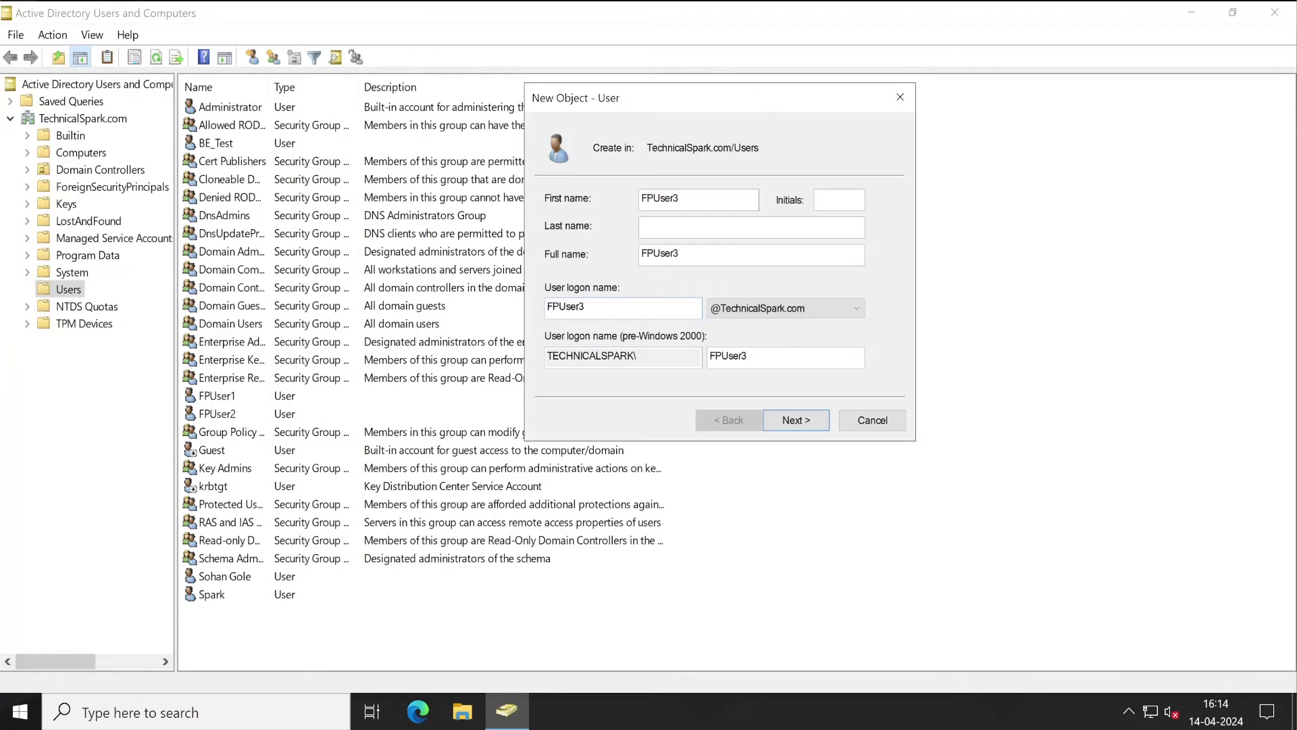
# Step: Set the password to never expire with no change required at next logon, and finish
pyautogui.click(811, 426)
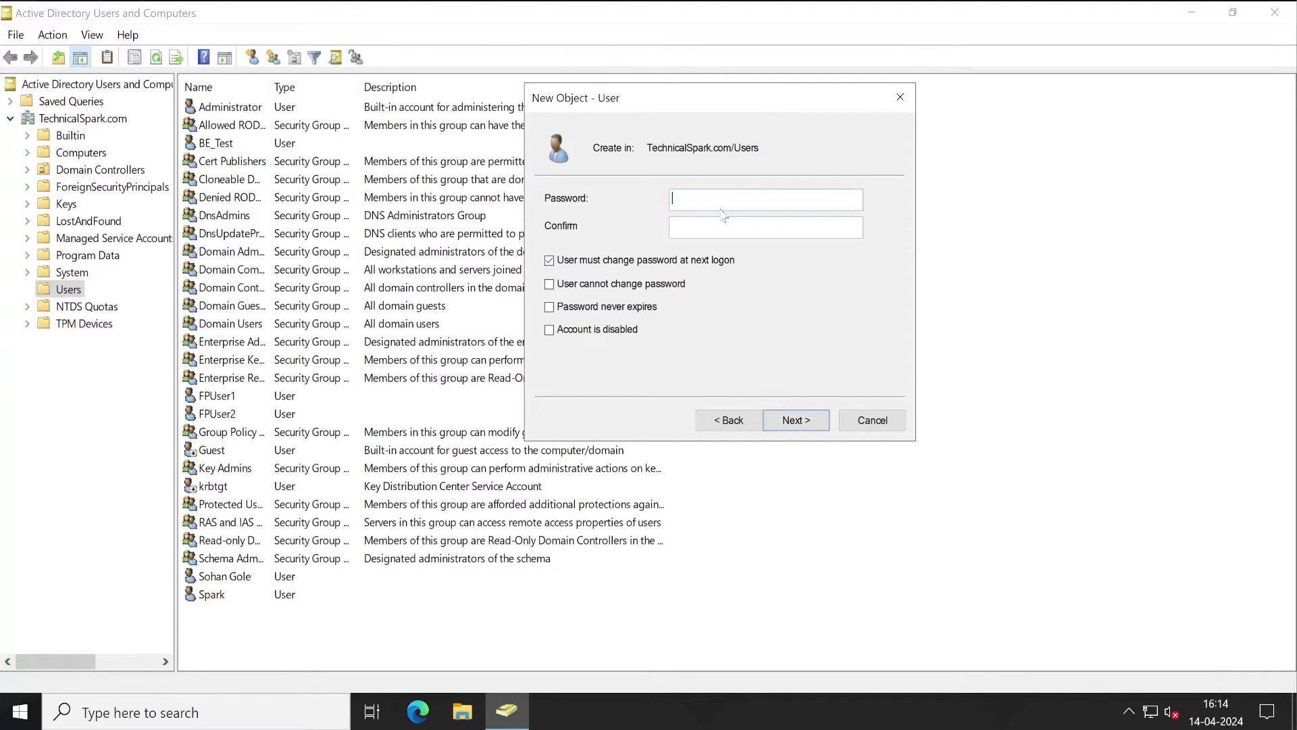
pyautogui.write('••••••••')
pyautogui.click(549, 260)
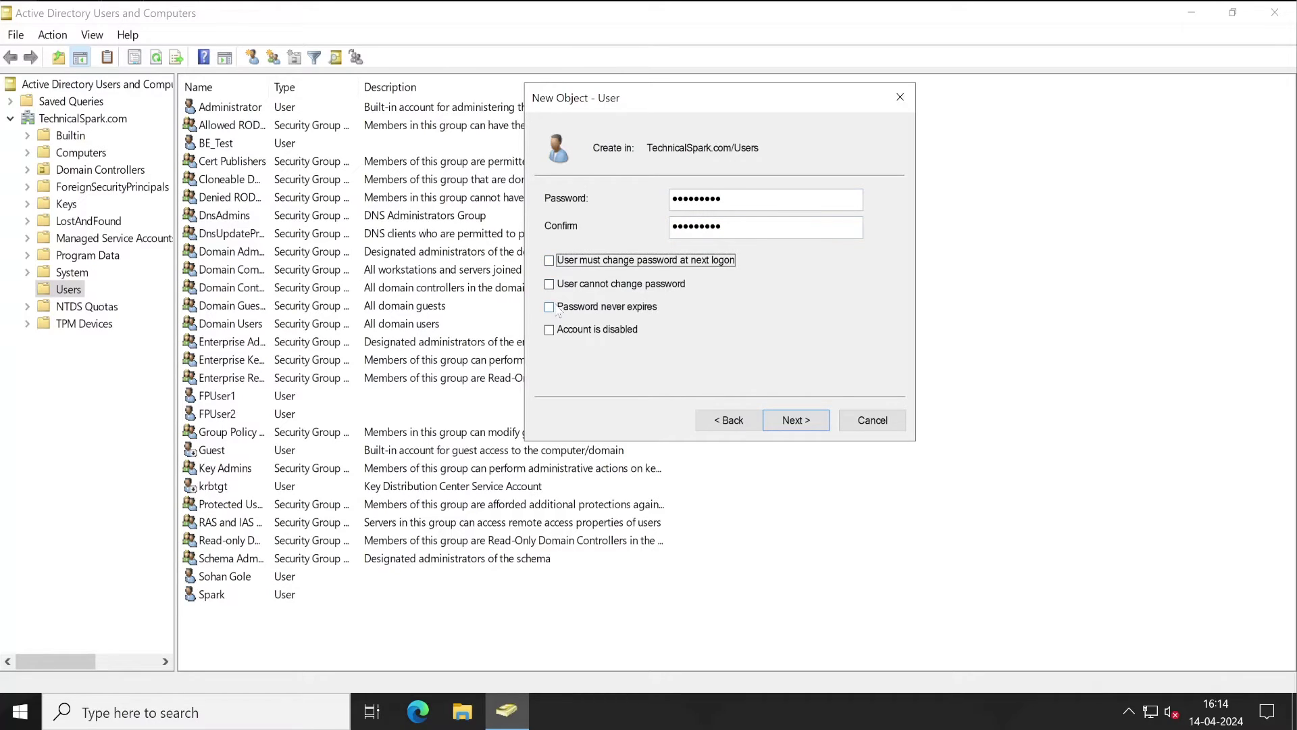
pyautogui.click(550, 308)
pyautogui.click(803, 420)
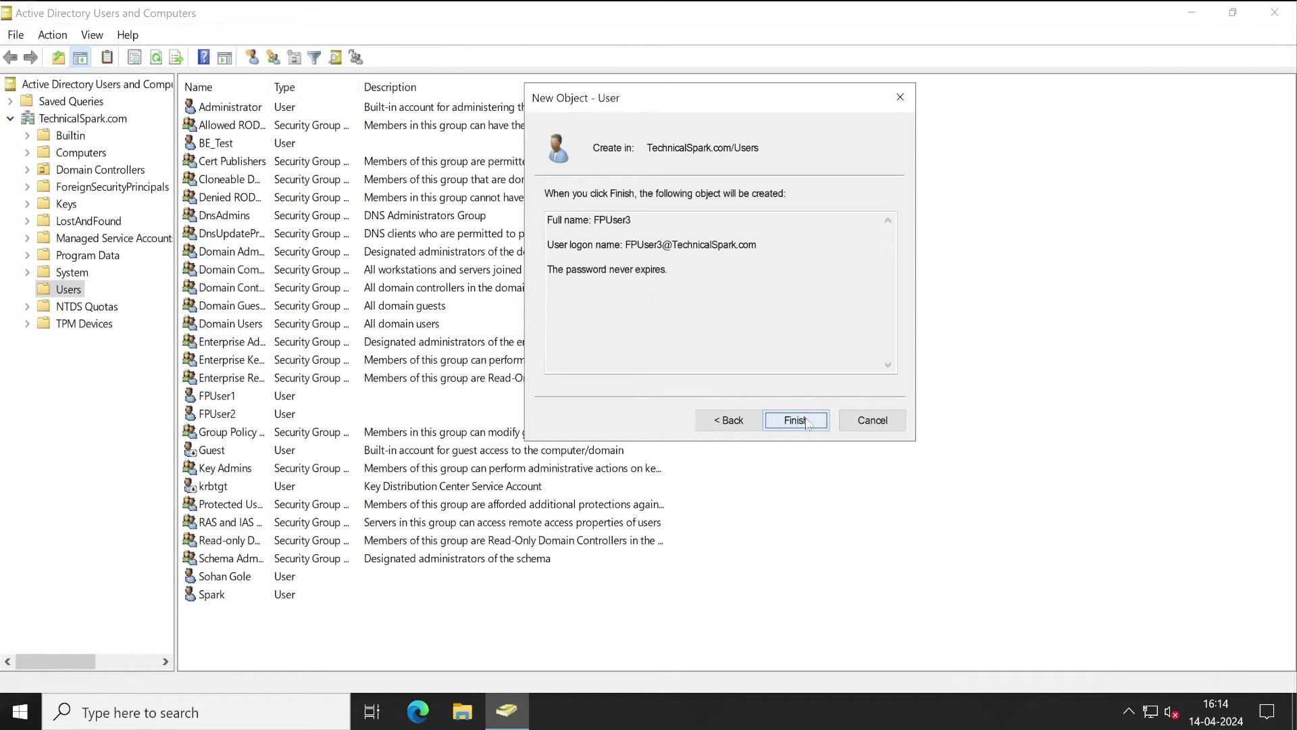
pyautogui.click(807, 423)
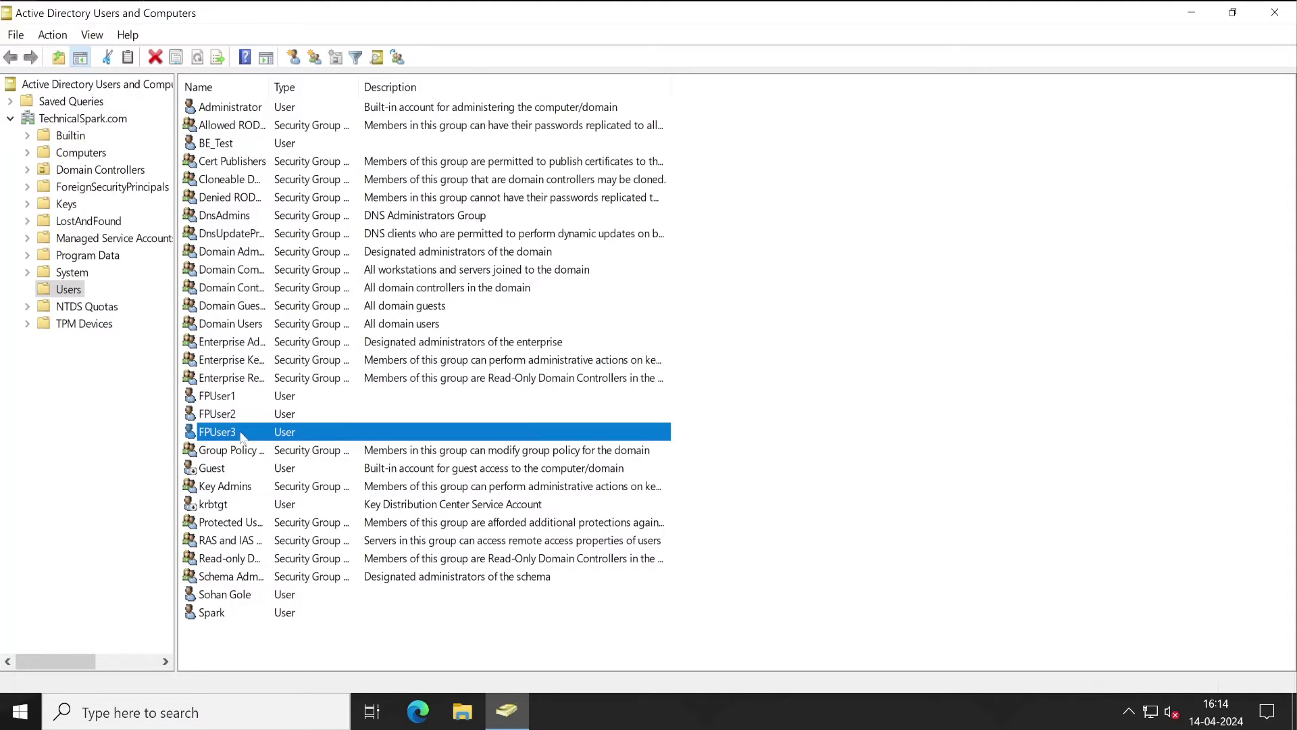
# Step: Enter a TechnicalSpark.com e-mail address in FPUser3's General tab and save it
pyautogui.doubleClick(454, 438)
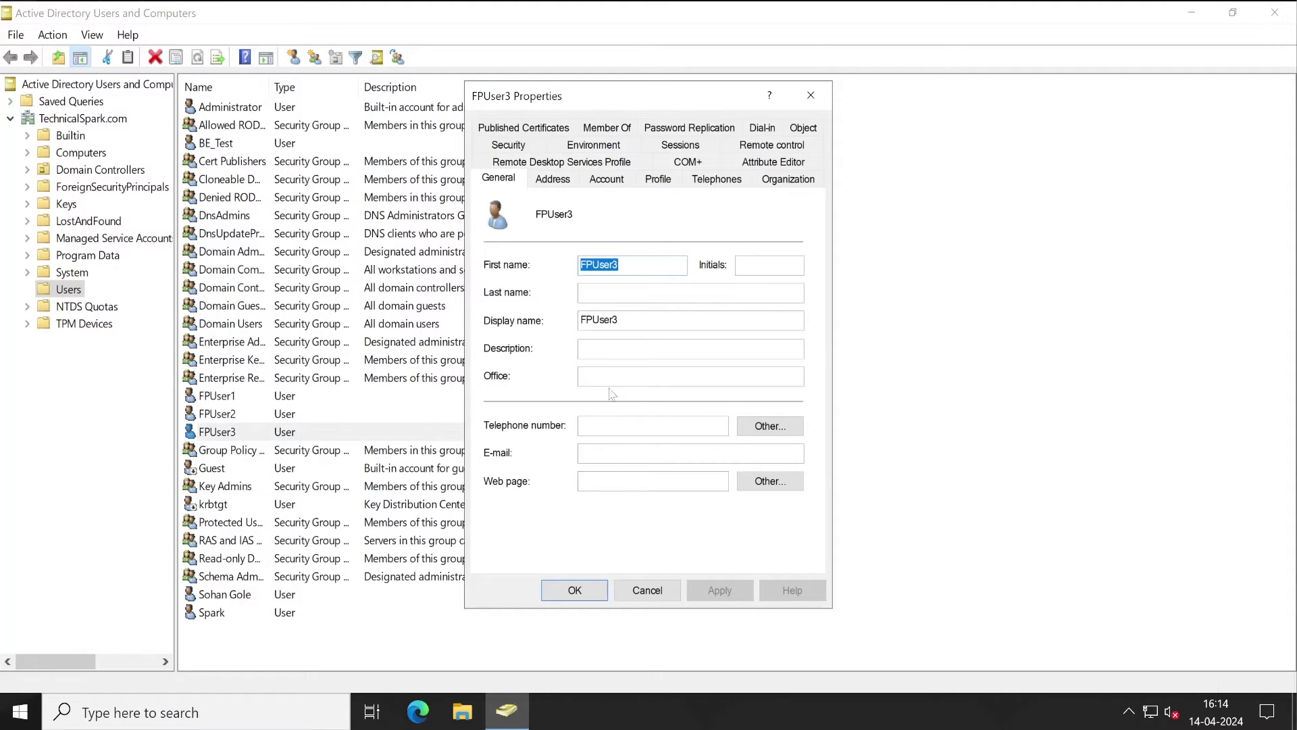
pyautogui.click(690, 452)
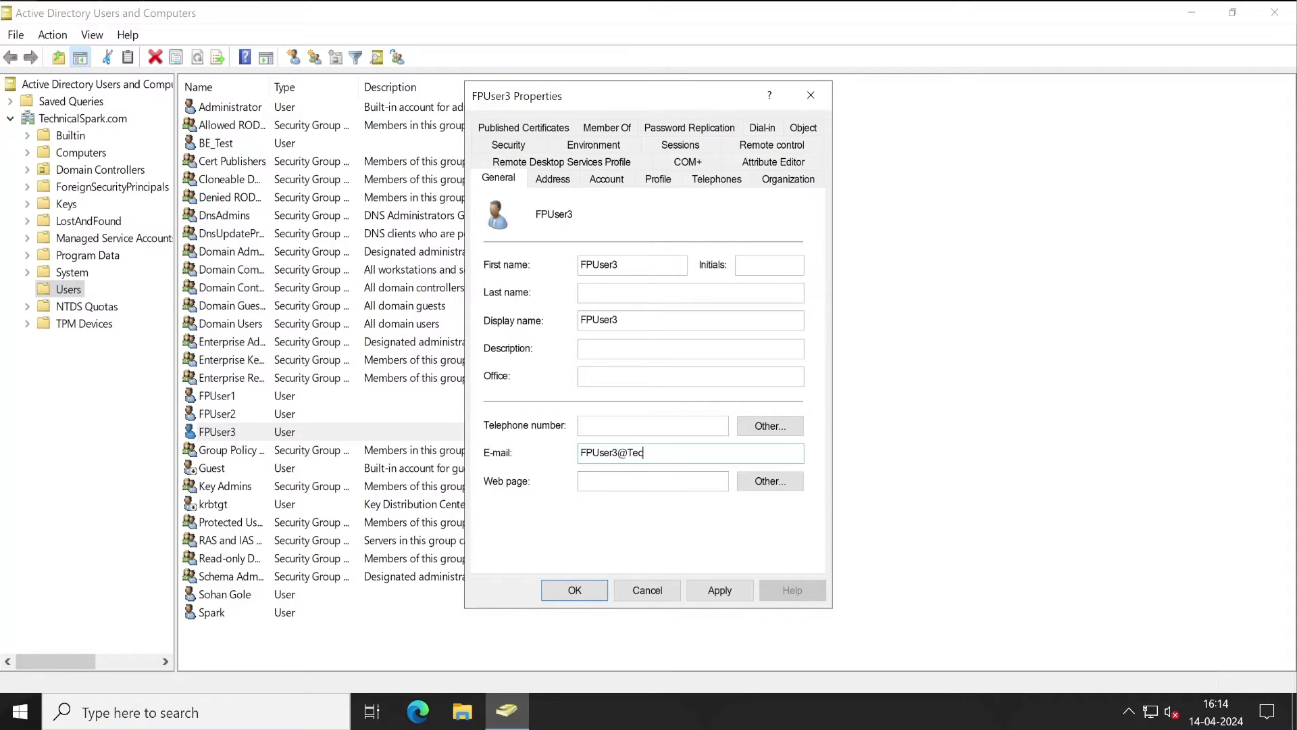
pyautogui.click(690, 596)
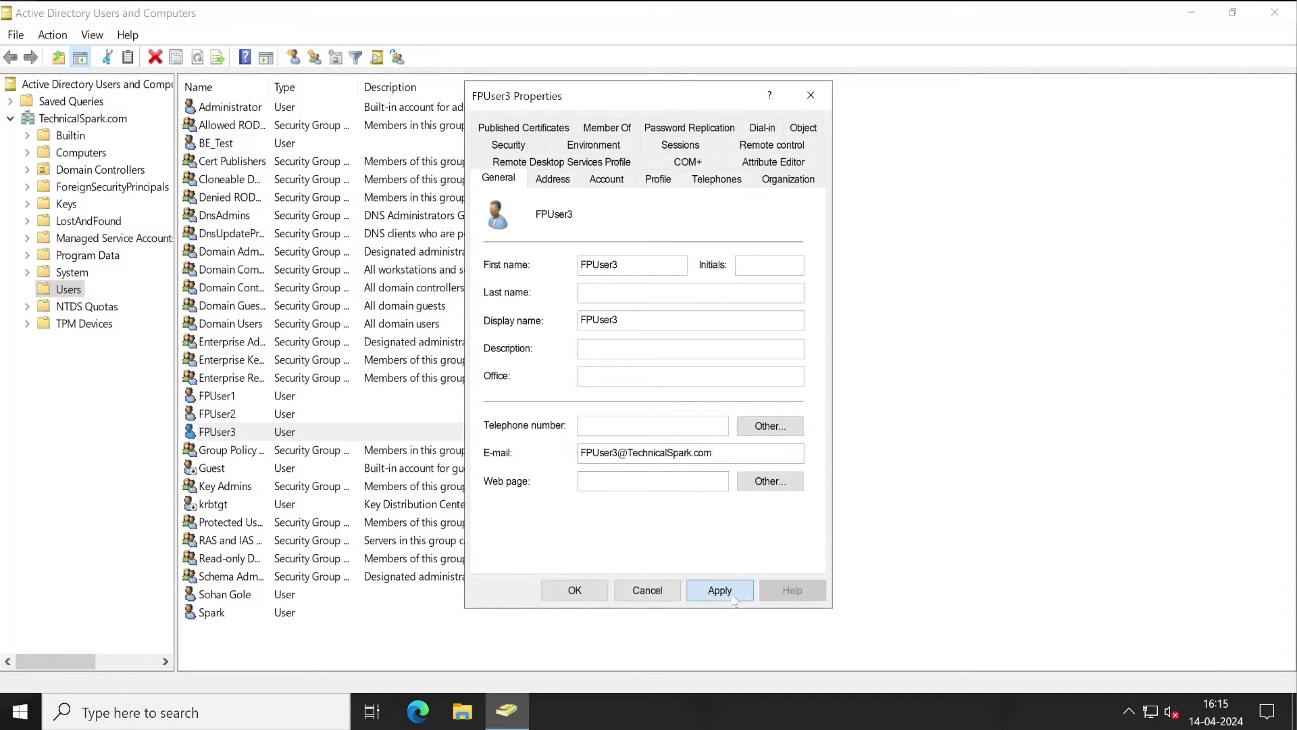
pyautogui.click(574, 590)
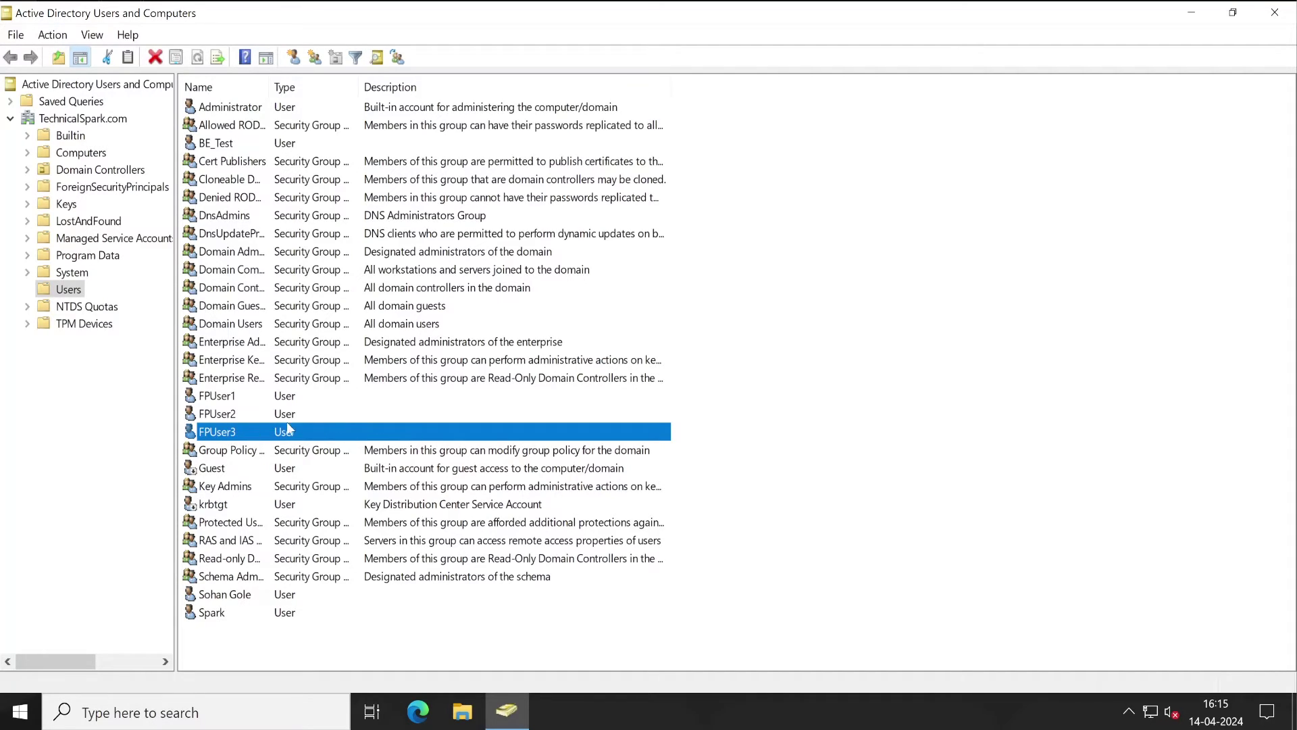
# Step: Start a new user in Users with first name FPUser1 and logon name FPUser4
pyautogui.rightClick(256, 647)
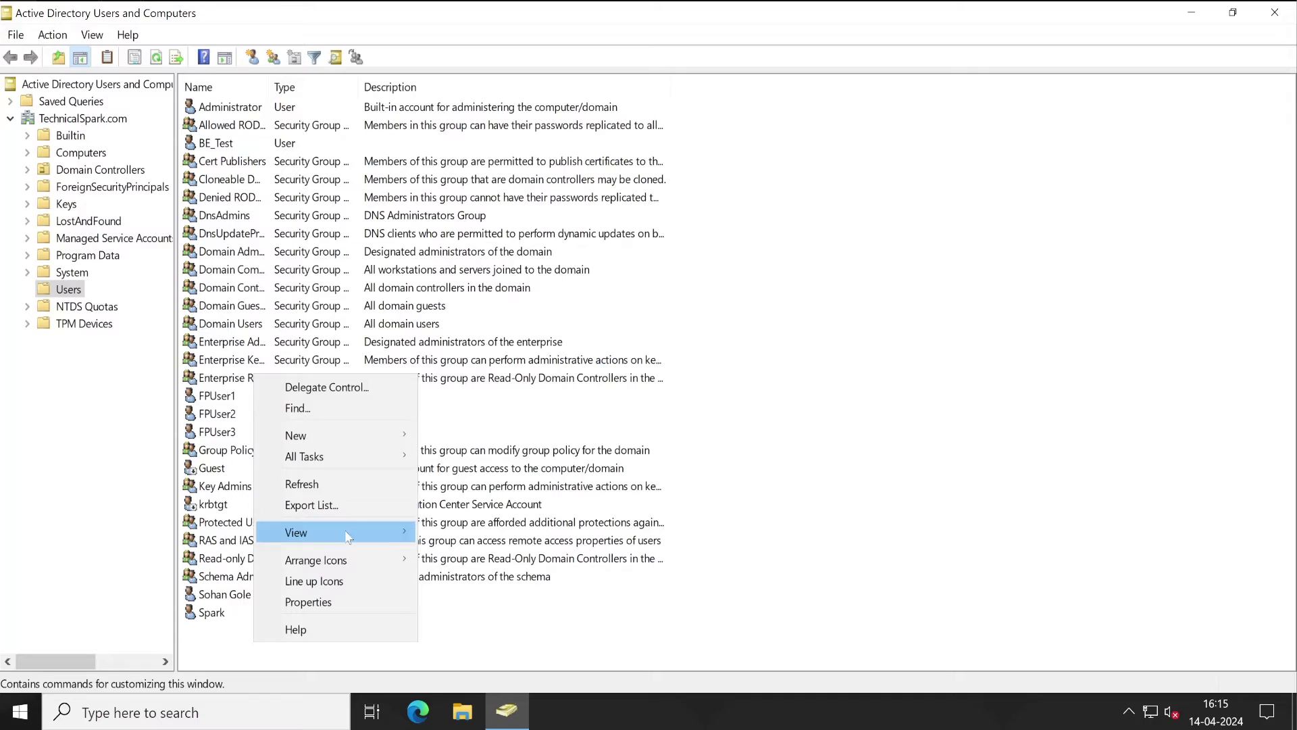
pyautogui.moveTo(348, 447)
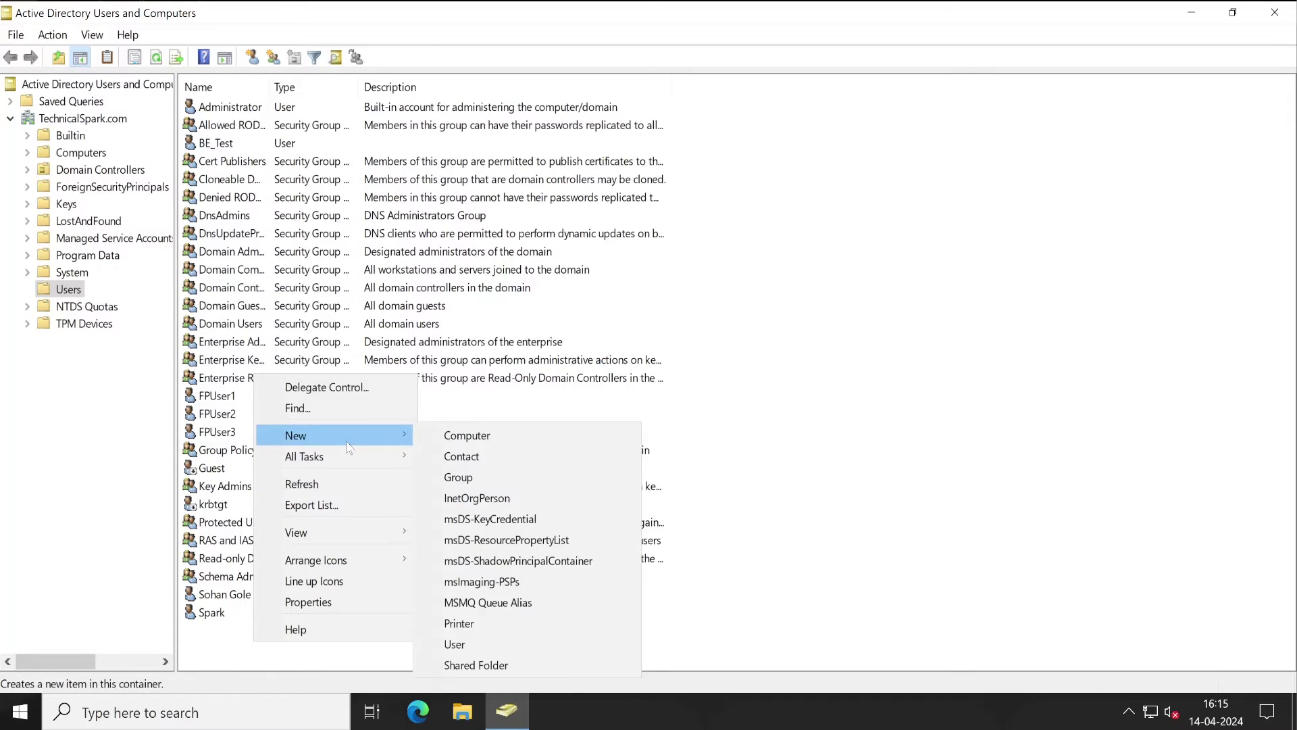
pyautogui.click(455, 644)
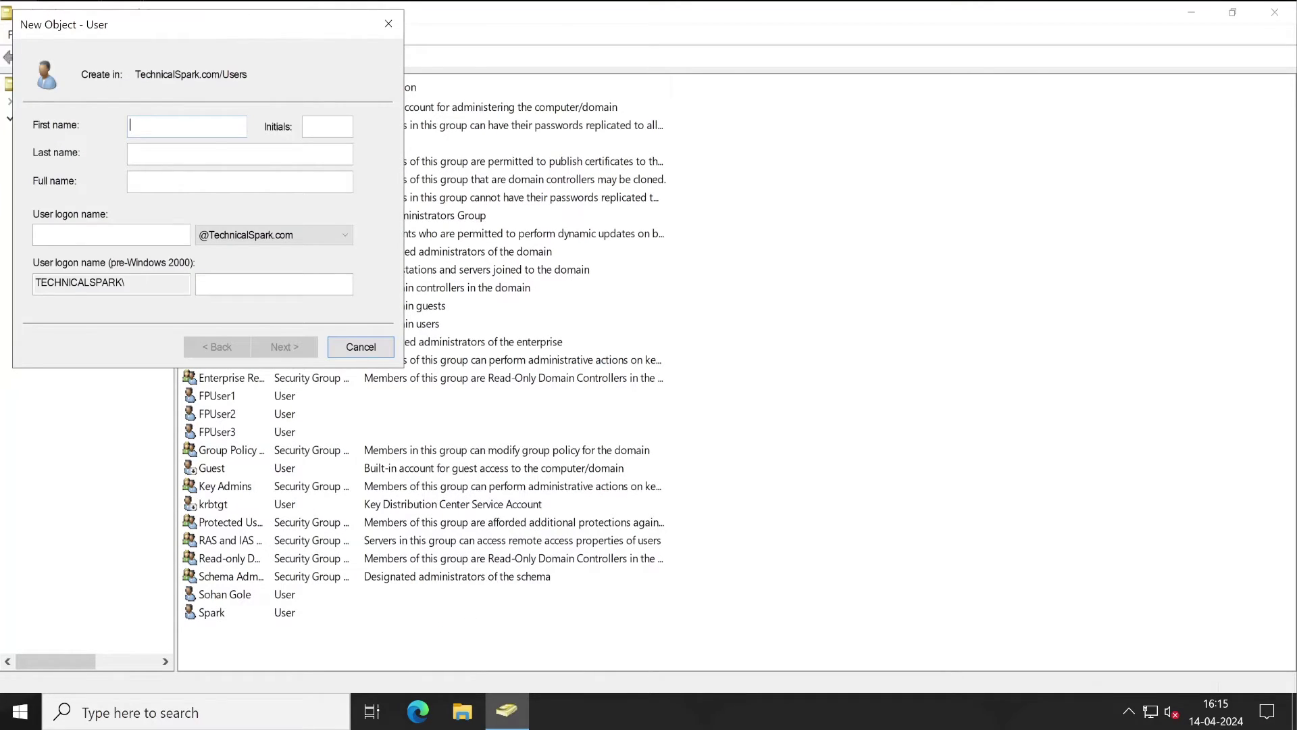
pyautogui.write('FPUser1')
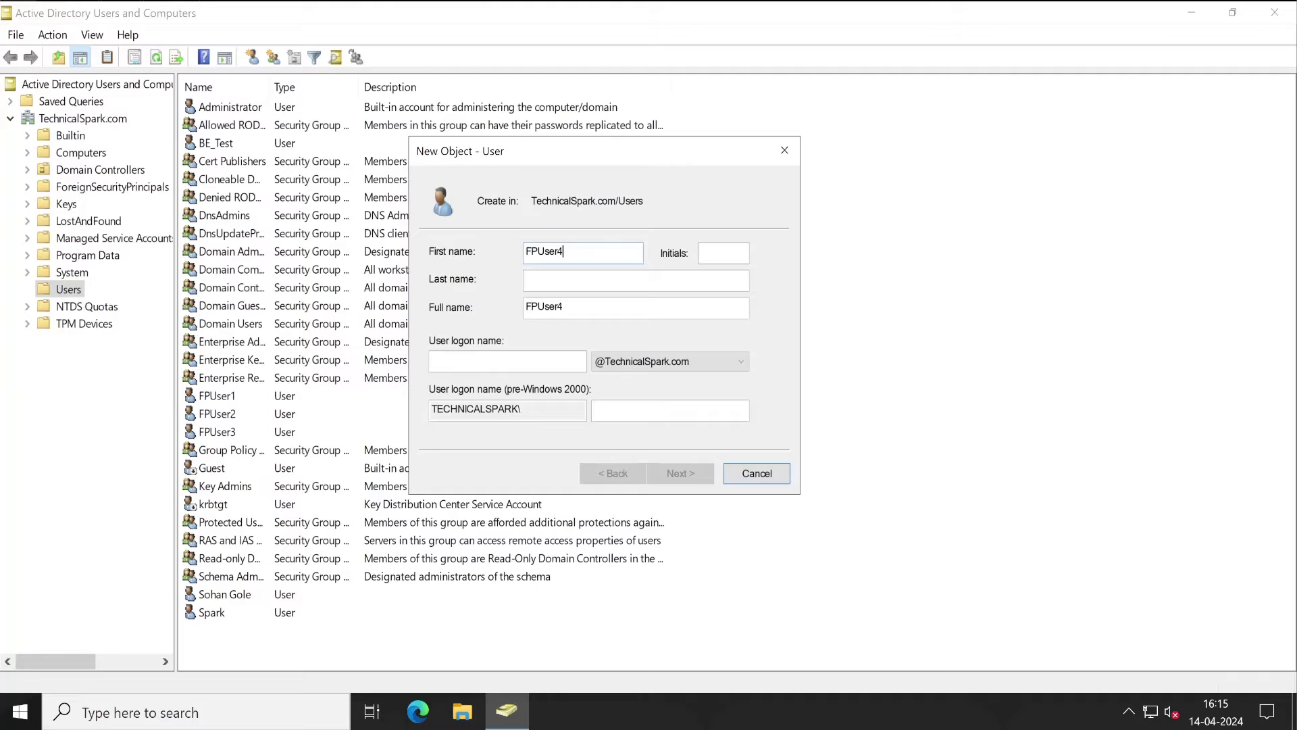
pyautogui.press('Tab')
pyautogui.press('Tab')
pyautogui.press('Tab')
pyautogui.press('Tab')
pyautogui.write('FPUser4')
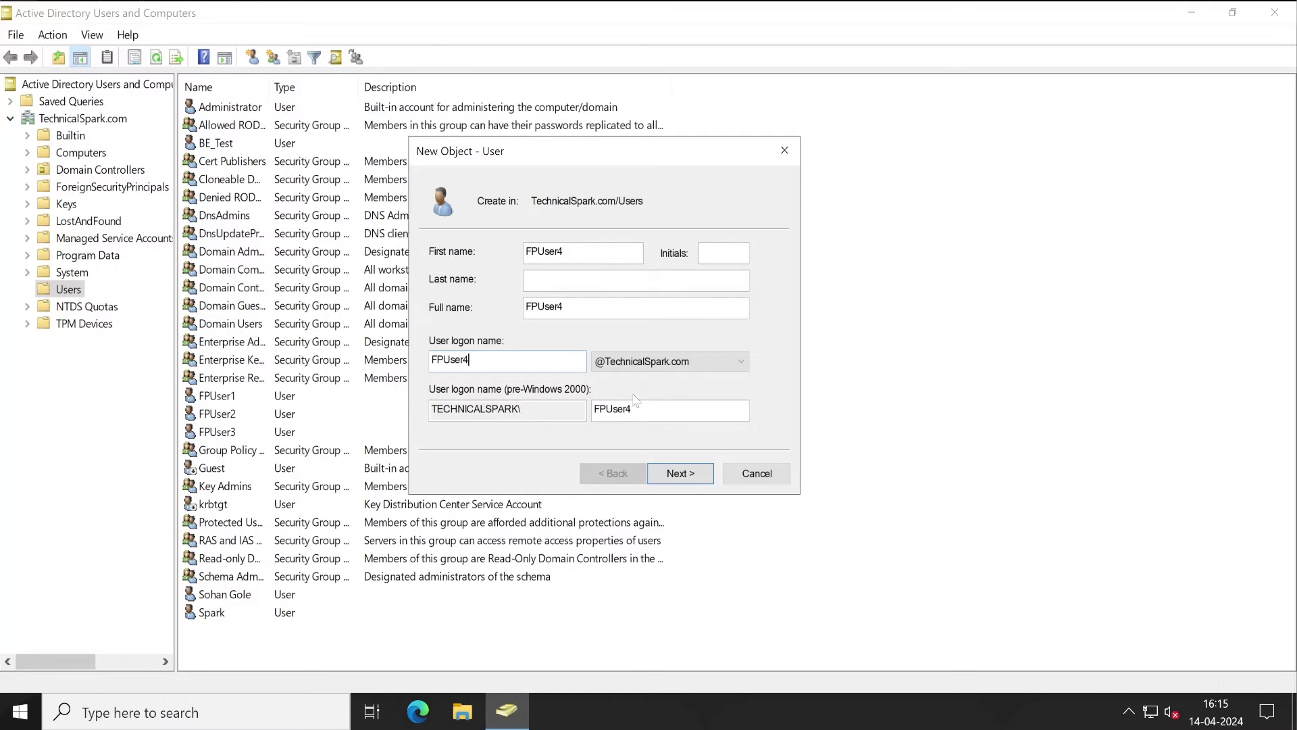
# Step: Give FPUser4 a never-expiring password with no change required at next logon, and finish
pyautogui.click(673, 473)
pyautogui.write('Pa')
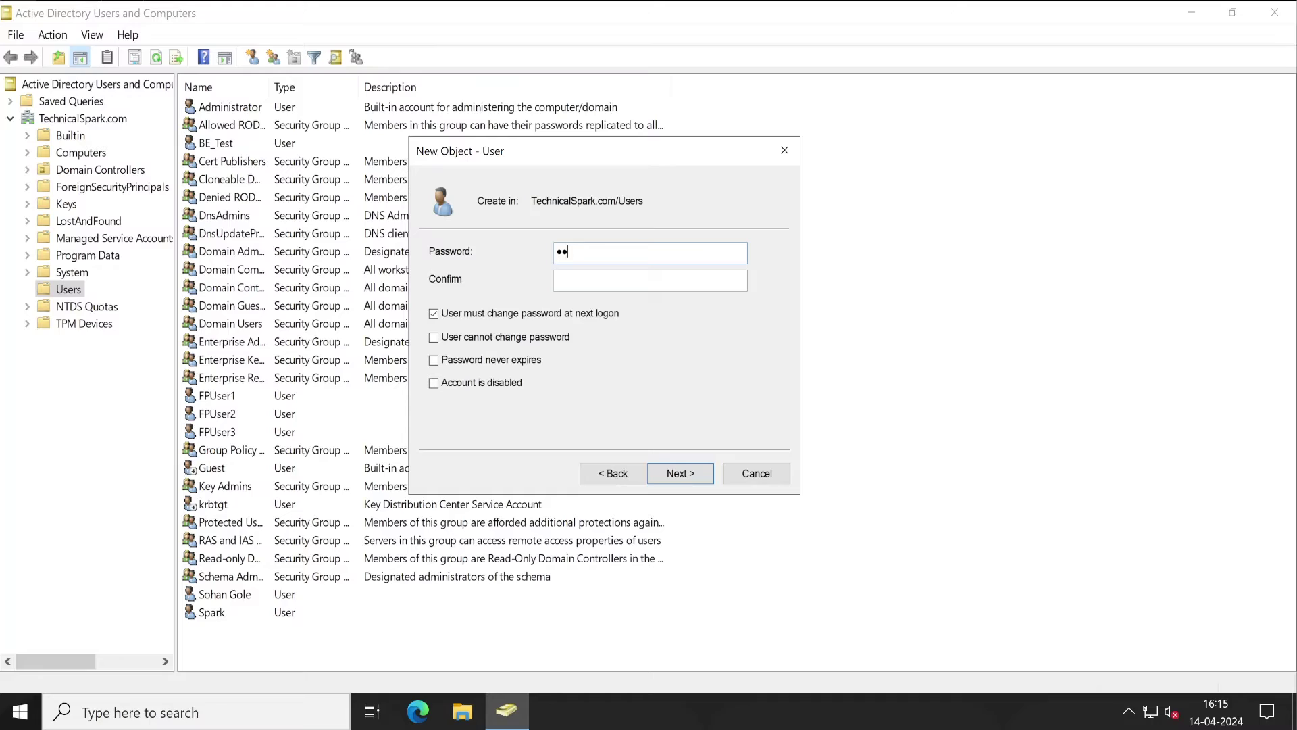
pyautogui.write('sswor')
pyautogui.click(434, 314)
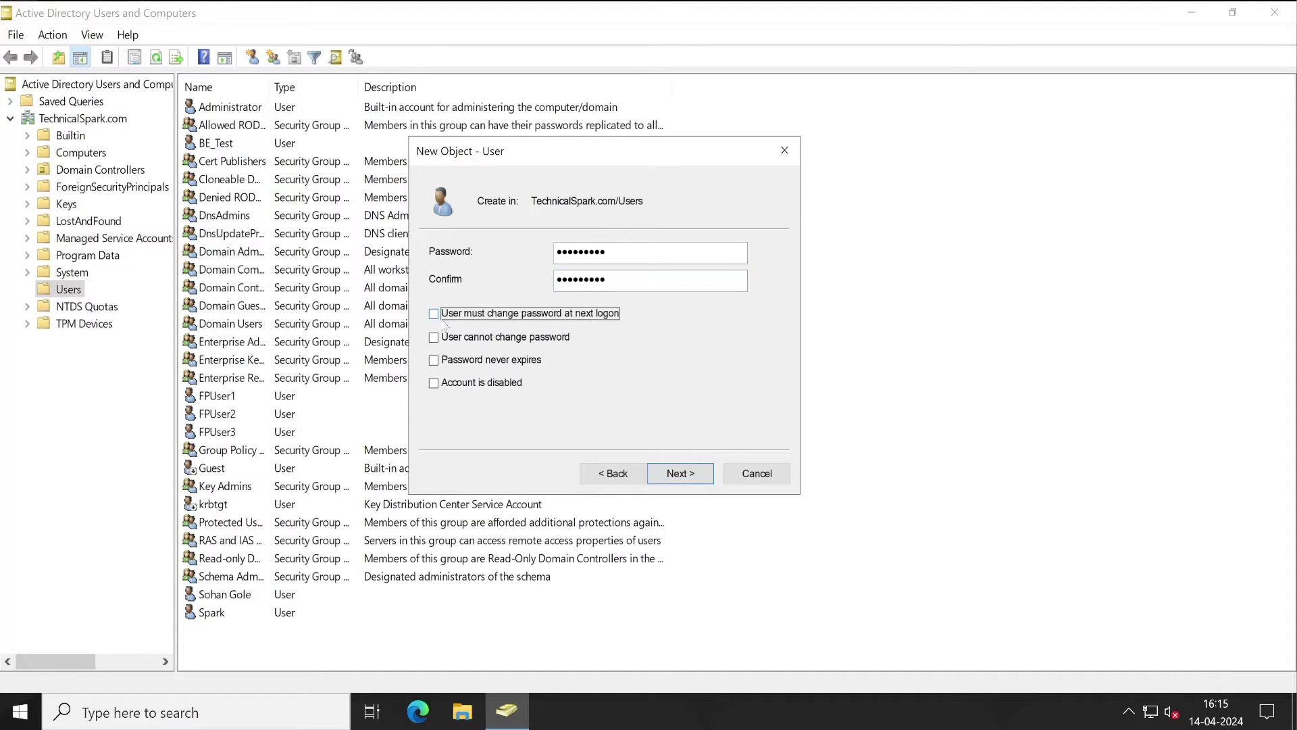
pyautogui.click(434, 360)
pyautogui.click(702, 474)
pyautogui.click(686, 476)
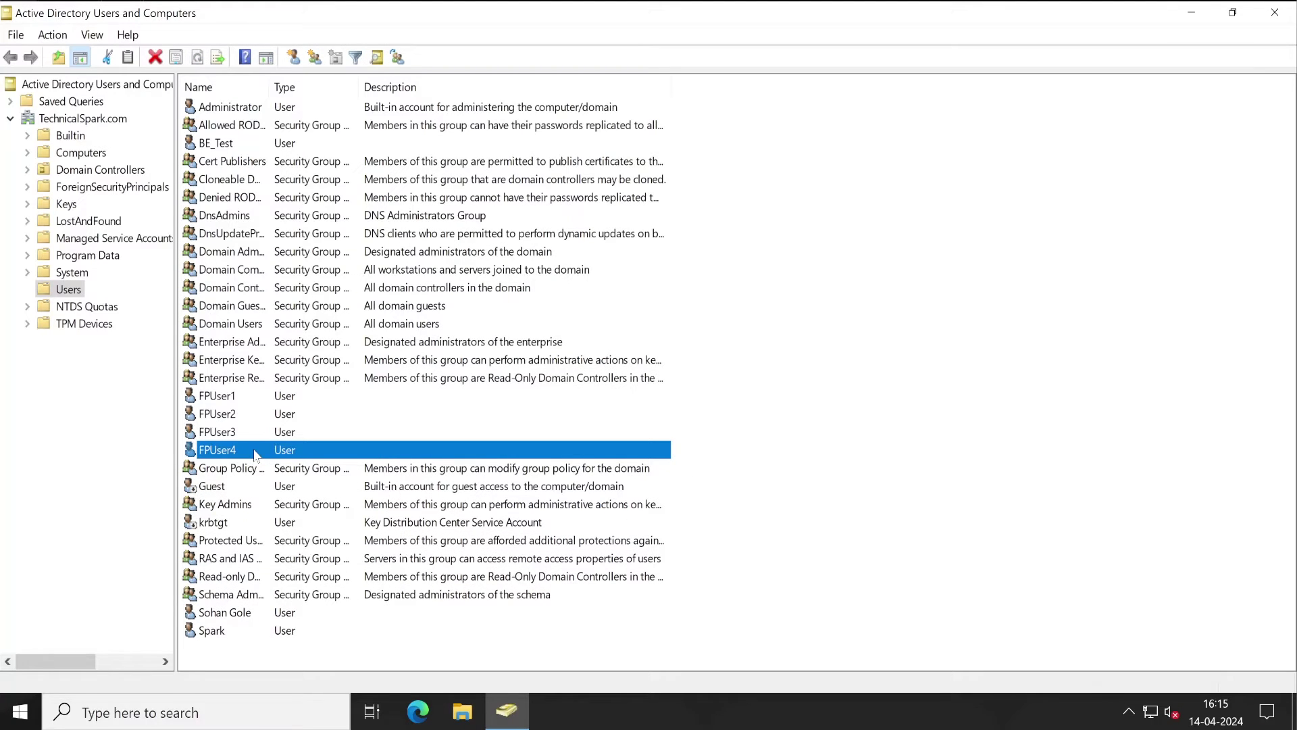
# Step: Review FPUser4's properties and check the earlier test user's e-mail address without changes
pyautogui.doubleClick(257, 449)
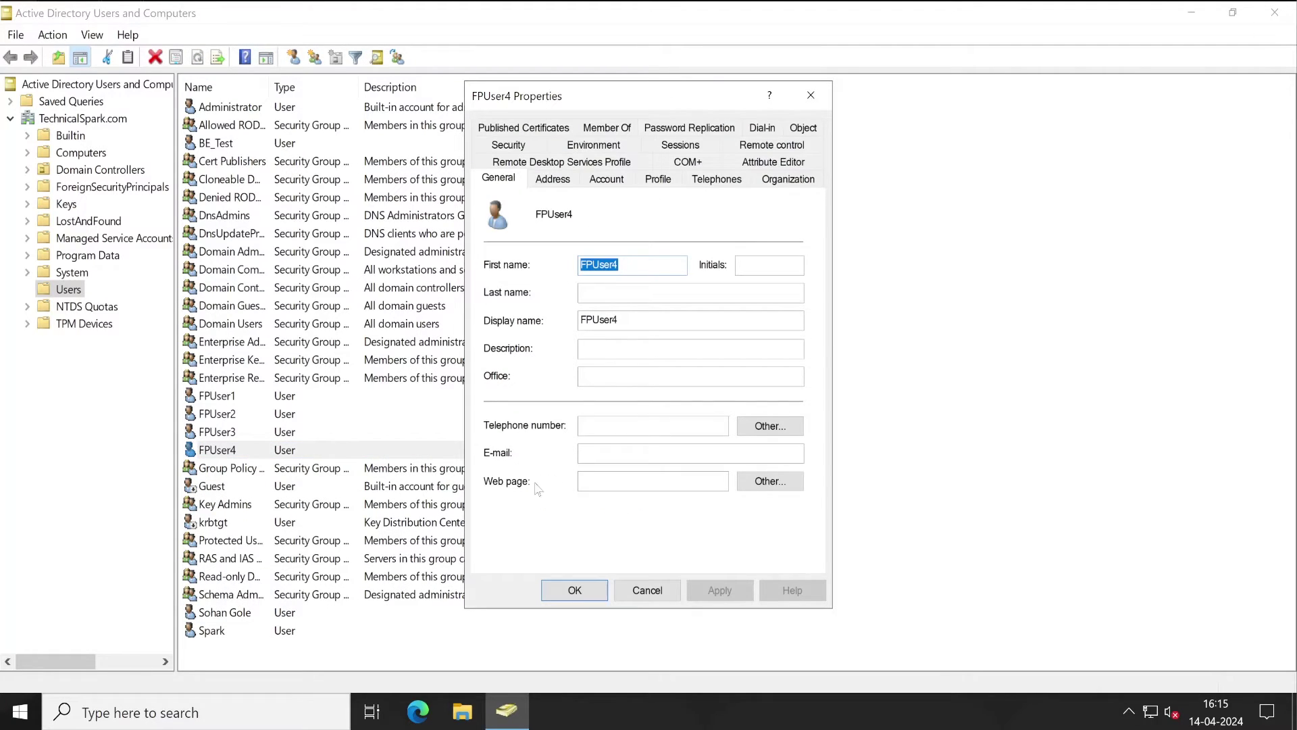
pyautogui.click(647, 590)
pyautogui.click(277, 435)
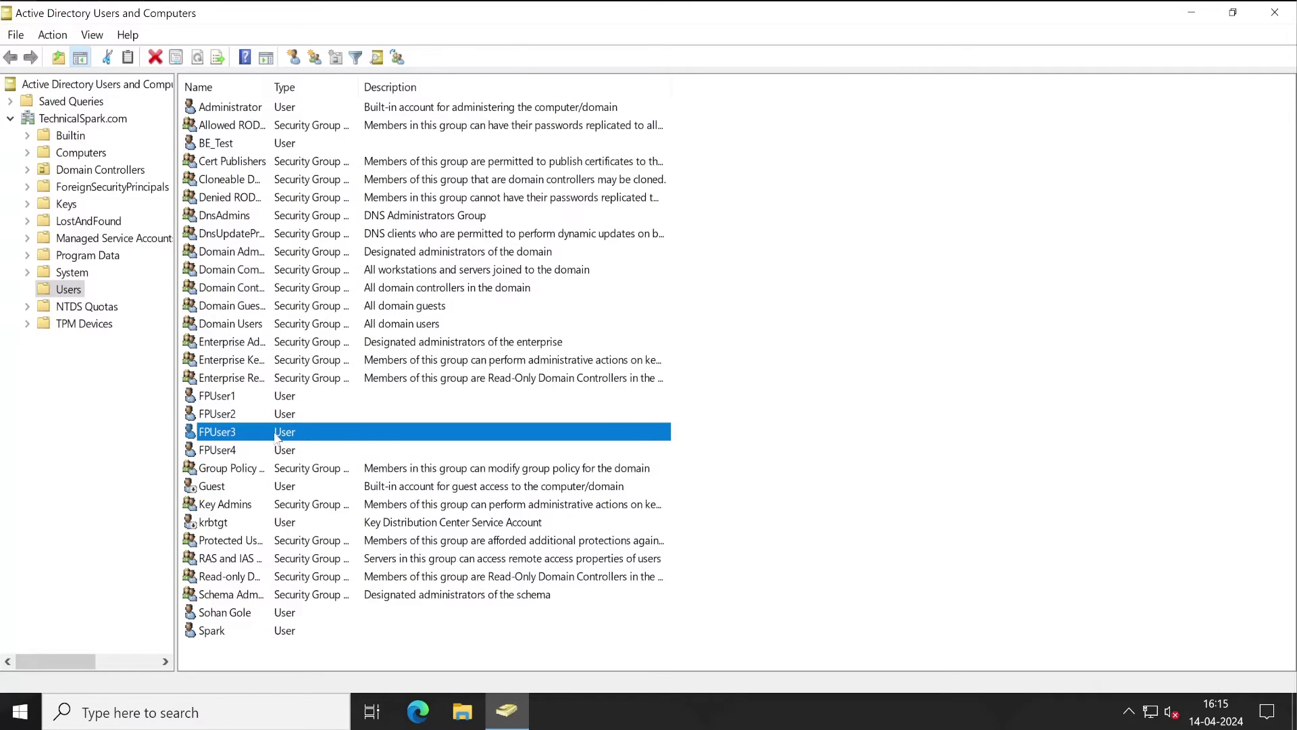
pyautogui.doubleClick(277, 436)
pyautogui.moveTo(756, 452); pyautogui.dragTo(556, 475)
pyautogui.click(650, 587)
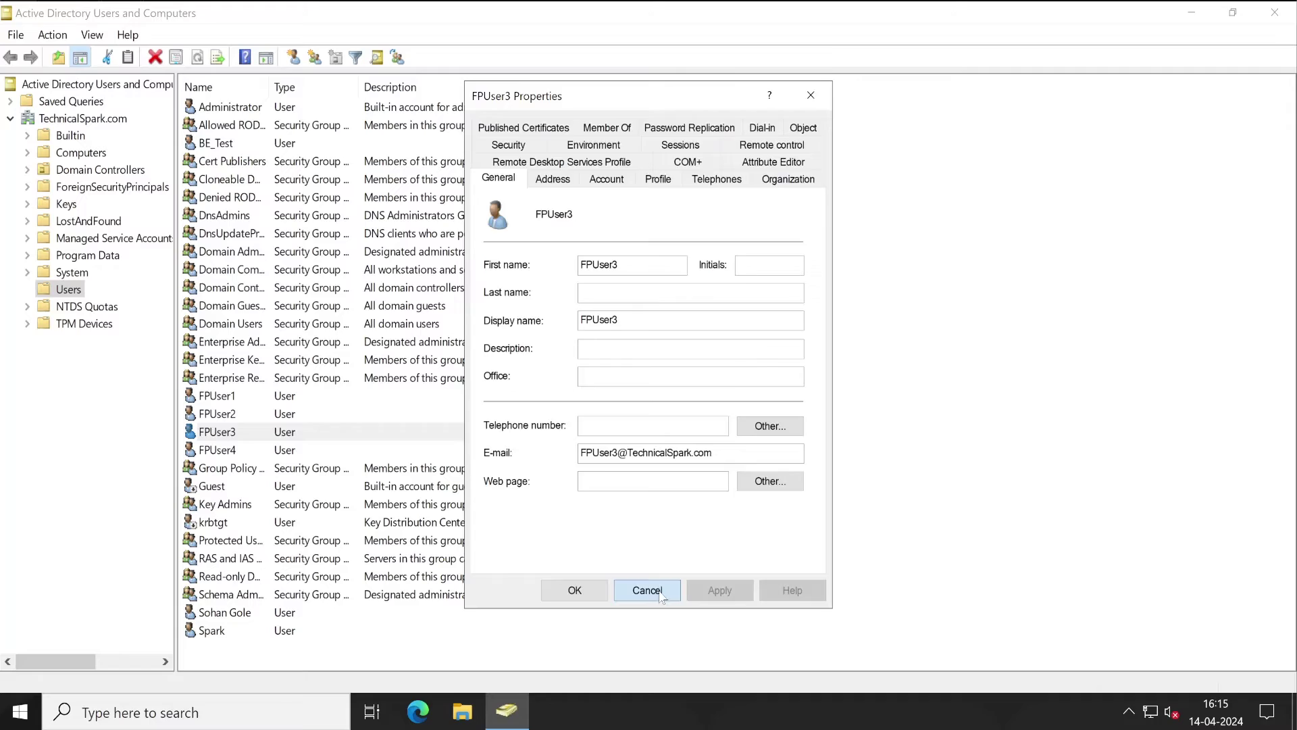
# Step: Give the last user in the list a TechnicalSpark.com e-mail address and save it
pyautogui.click(230, 634)
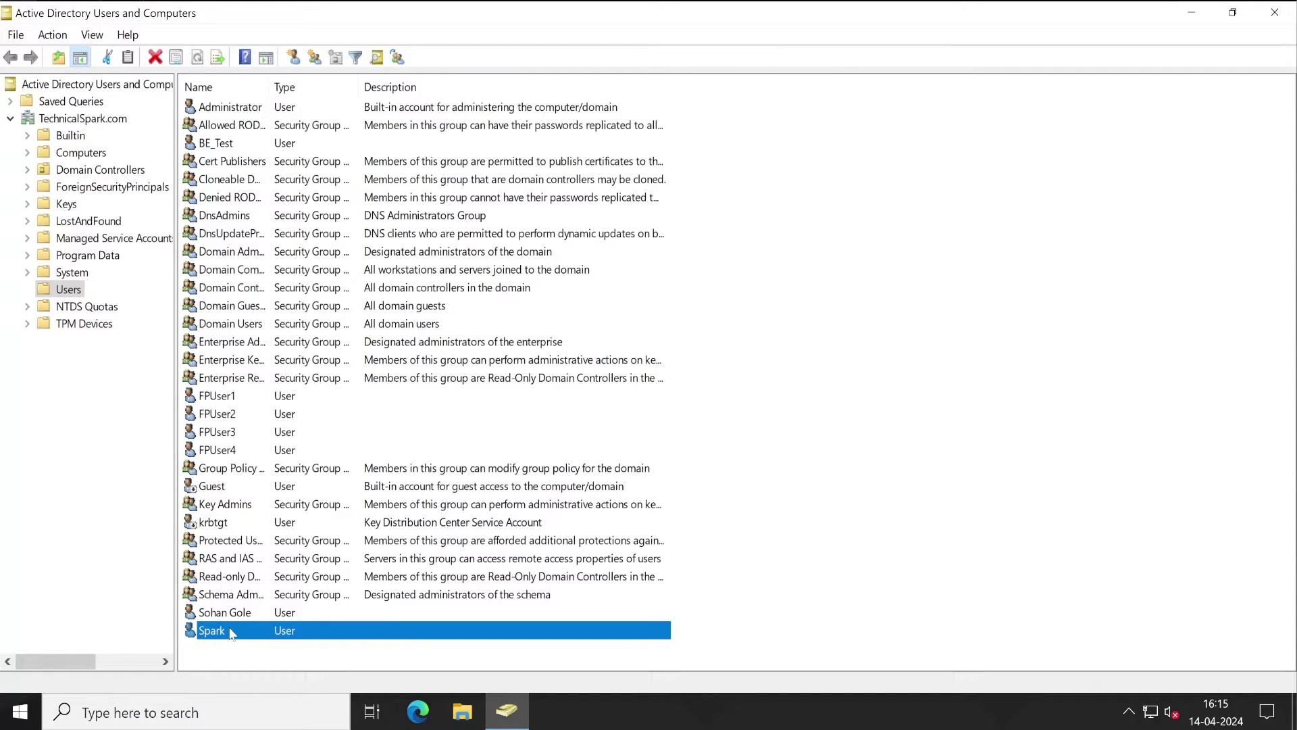
pyautogui.doubleClick(230, 633)
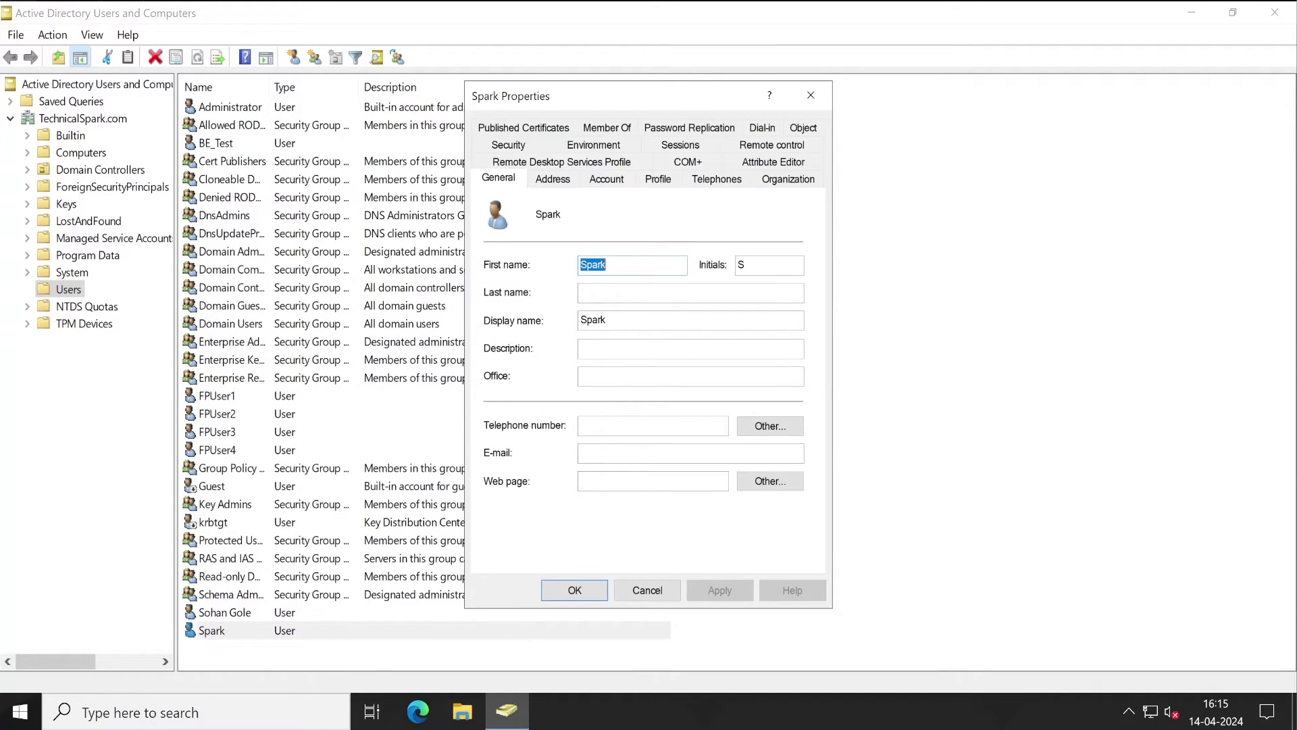
pyautogui.click(676, 452)
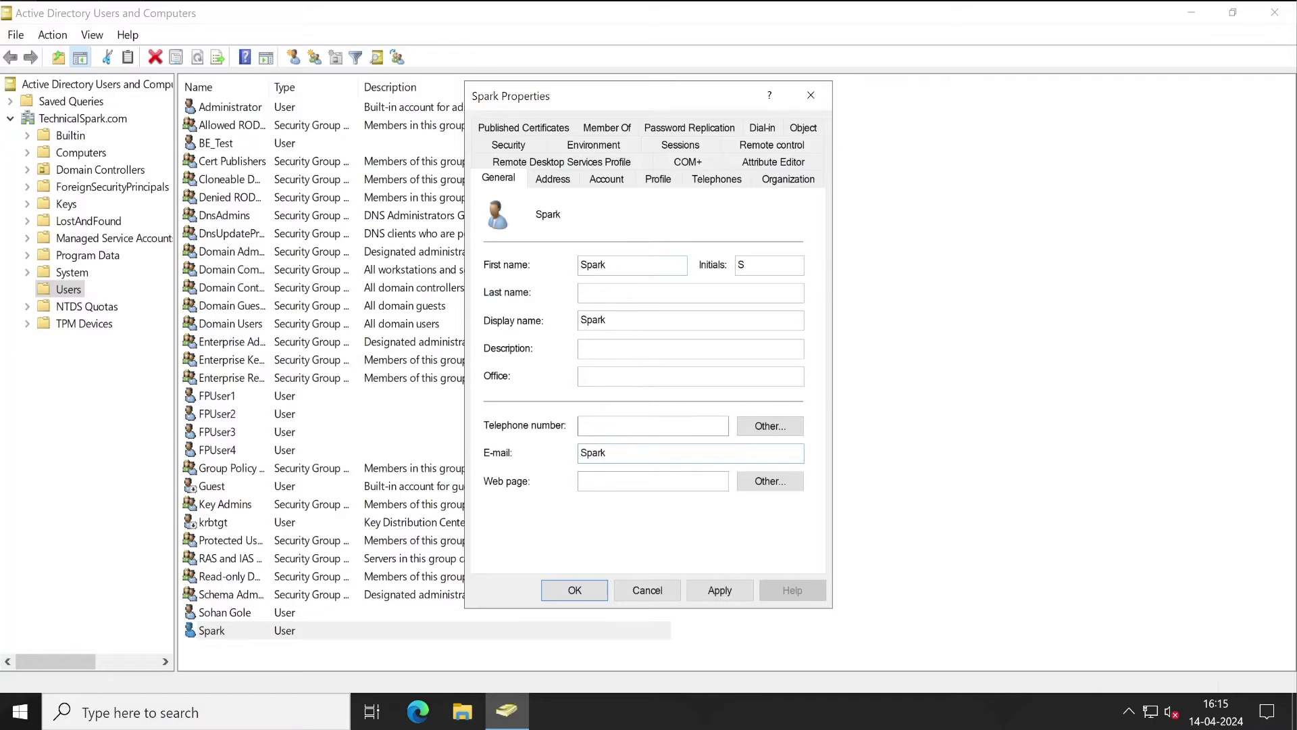
pyautogui.click(736, 585)
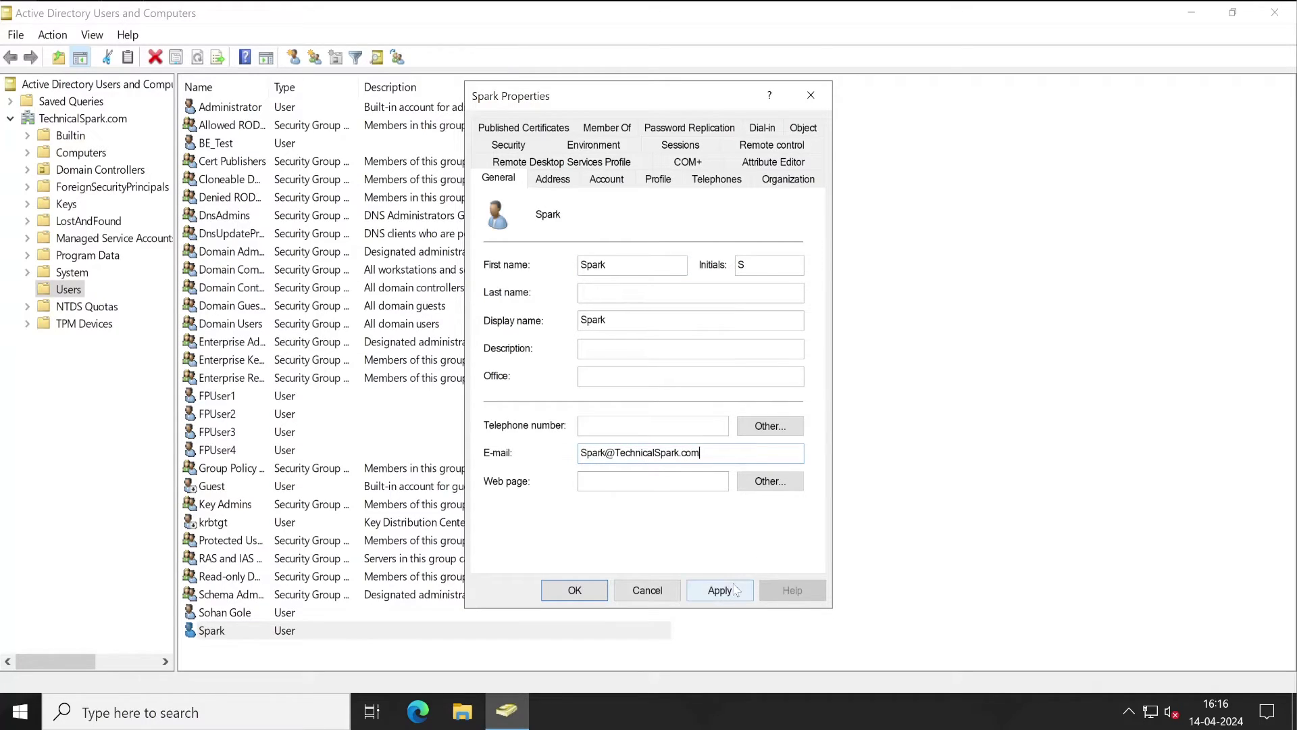
pyautogui.click(578, 592)
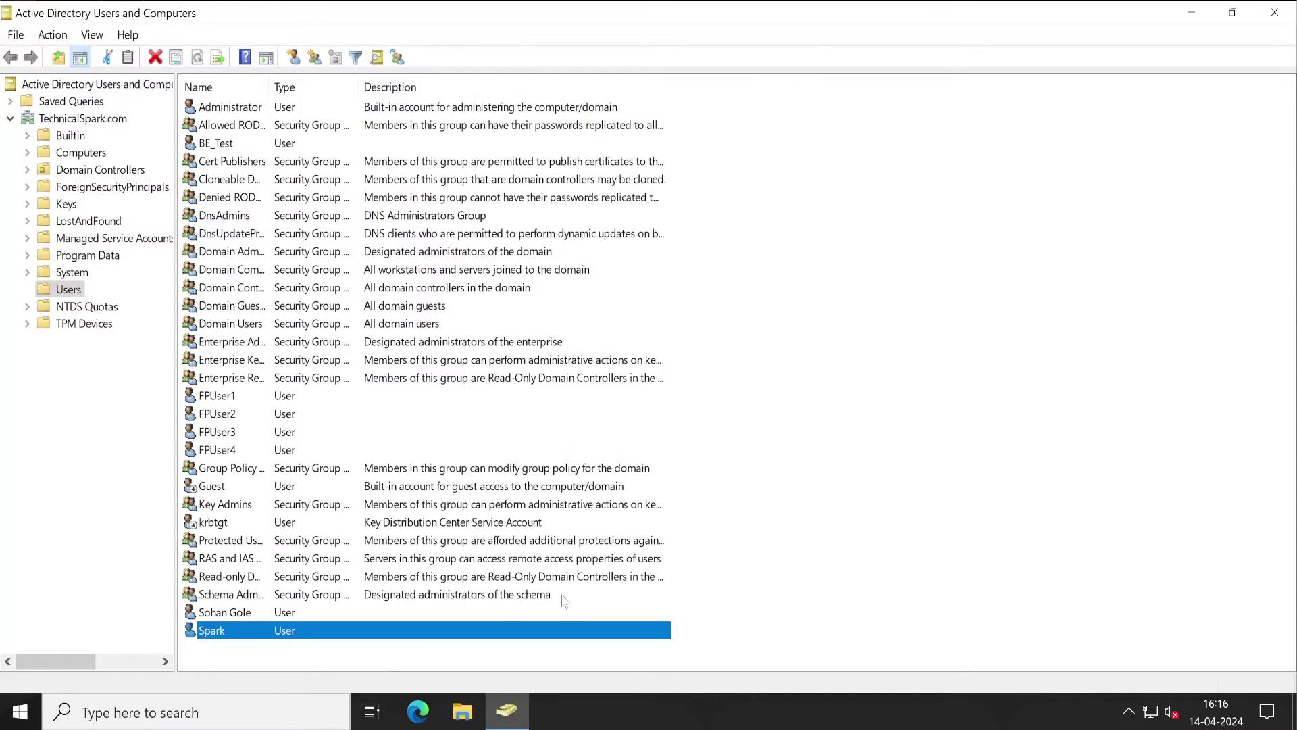
# Step: Recheck the newest test user, then look over FPUser1–FPUser3 and the remaining bottom accounts
pyautogui.click(246, 450)
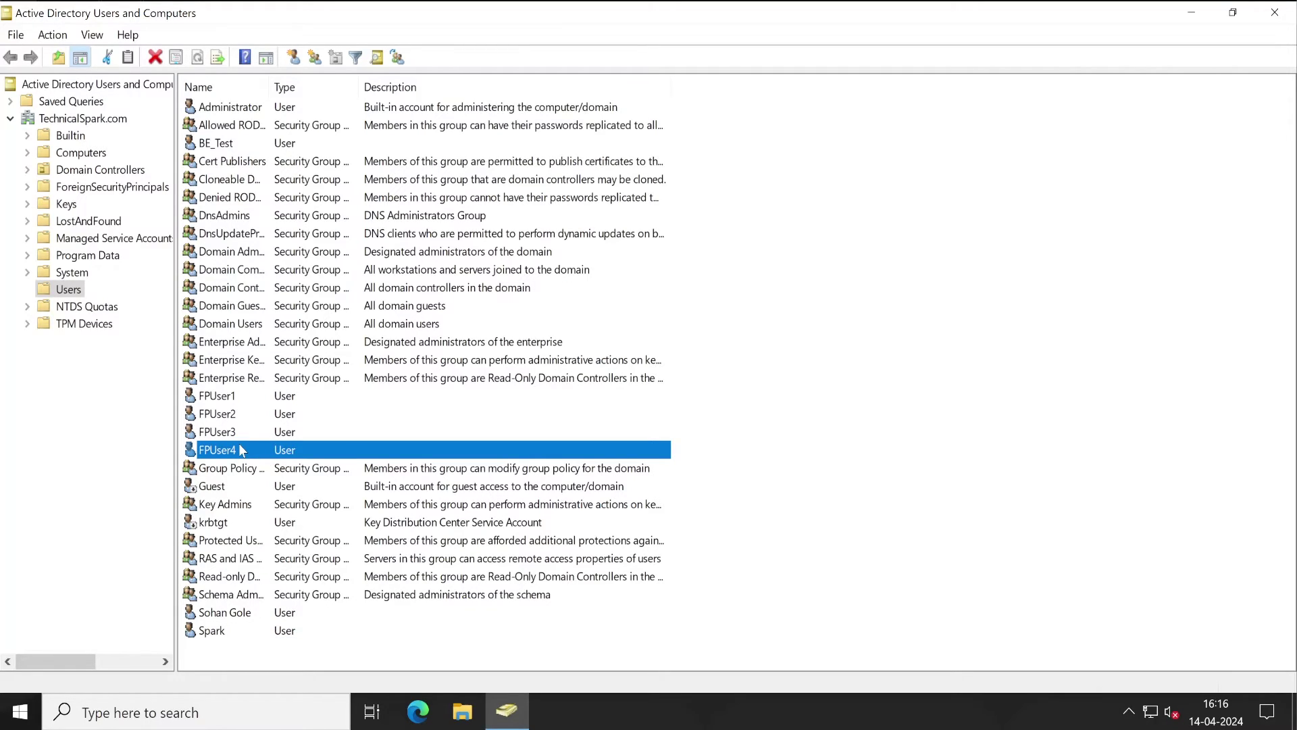
pyautogui.doubleClick(238, 450)
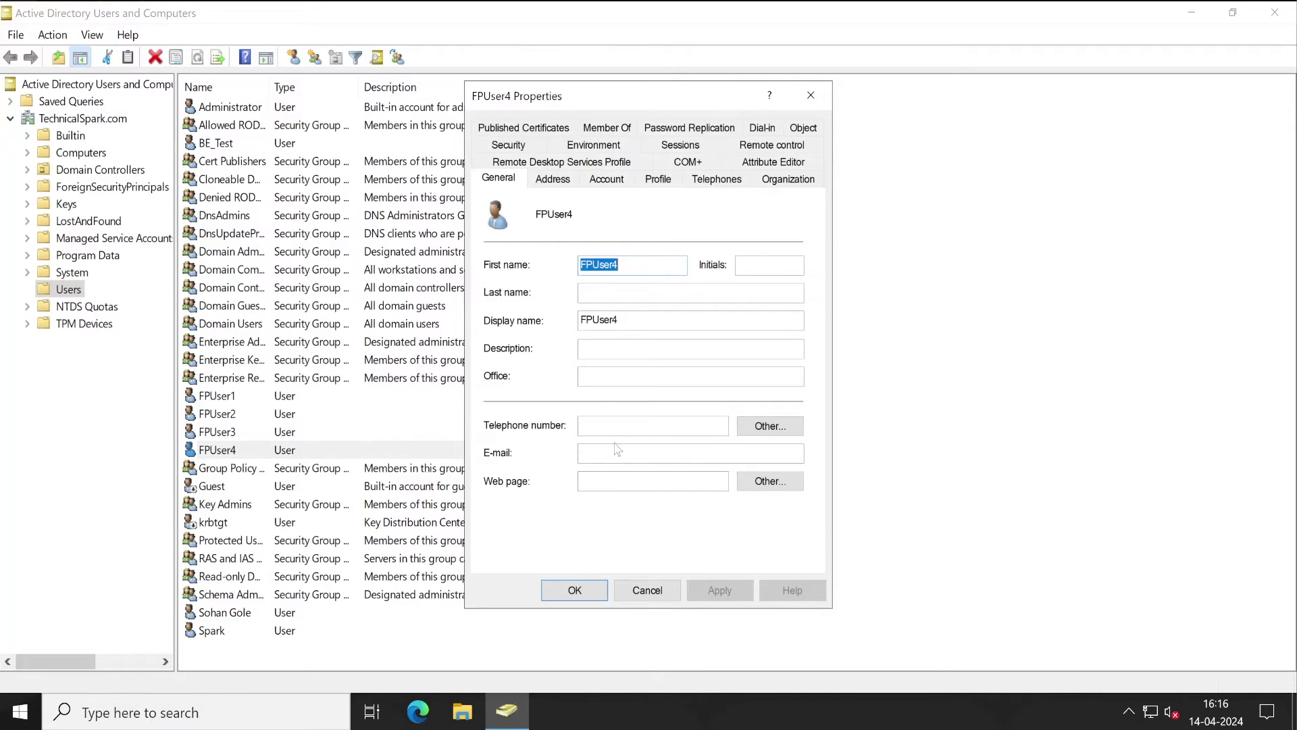
pyautogui.click(646, 594)
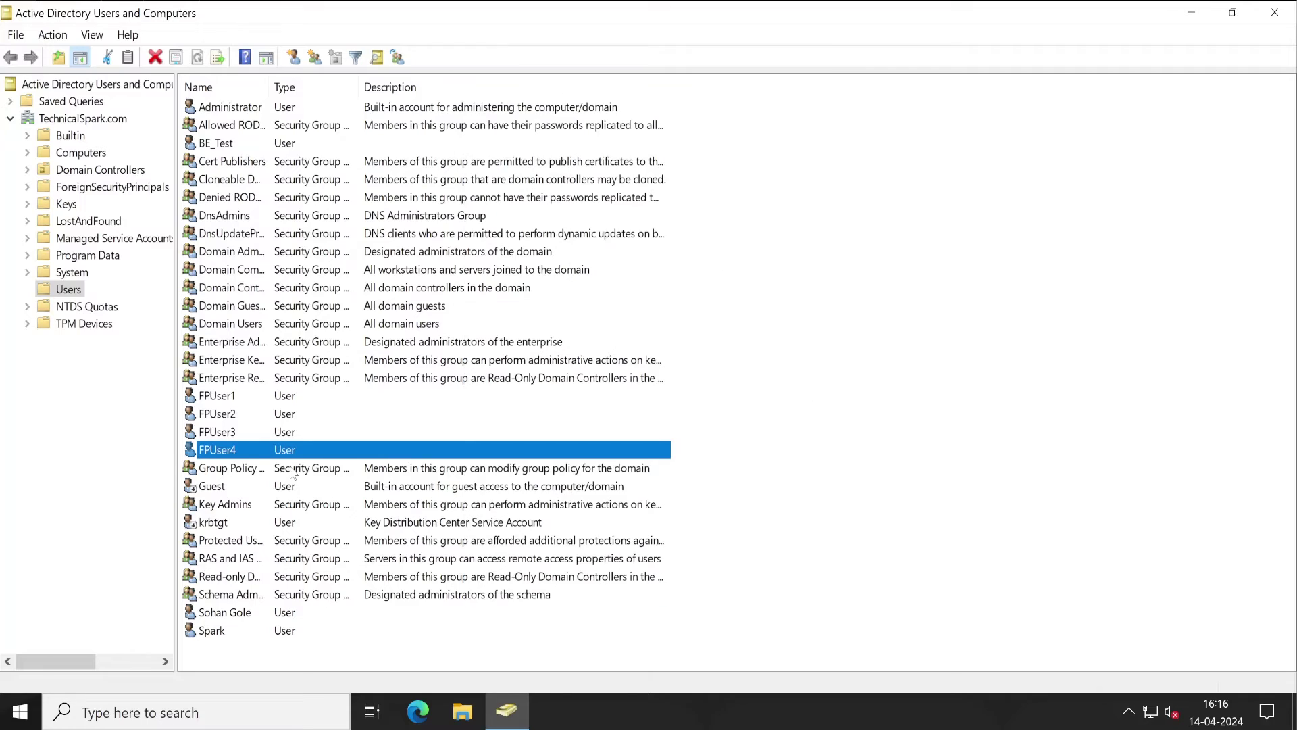
pyautogui.click(219, 397)
pyautogui.click(223, 415)
pyautogui.click(230, 434)
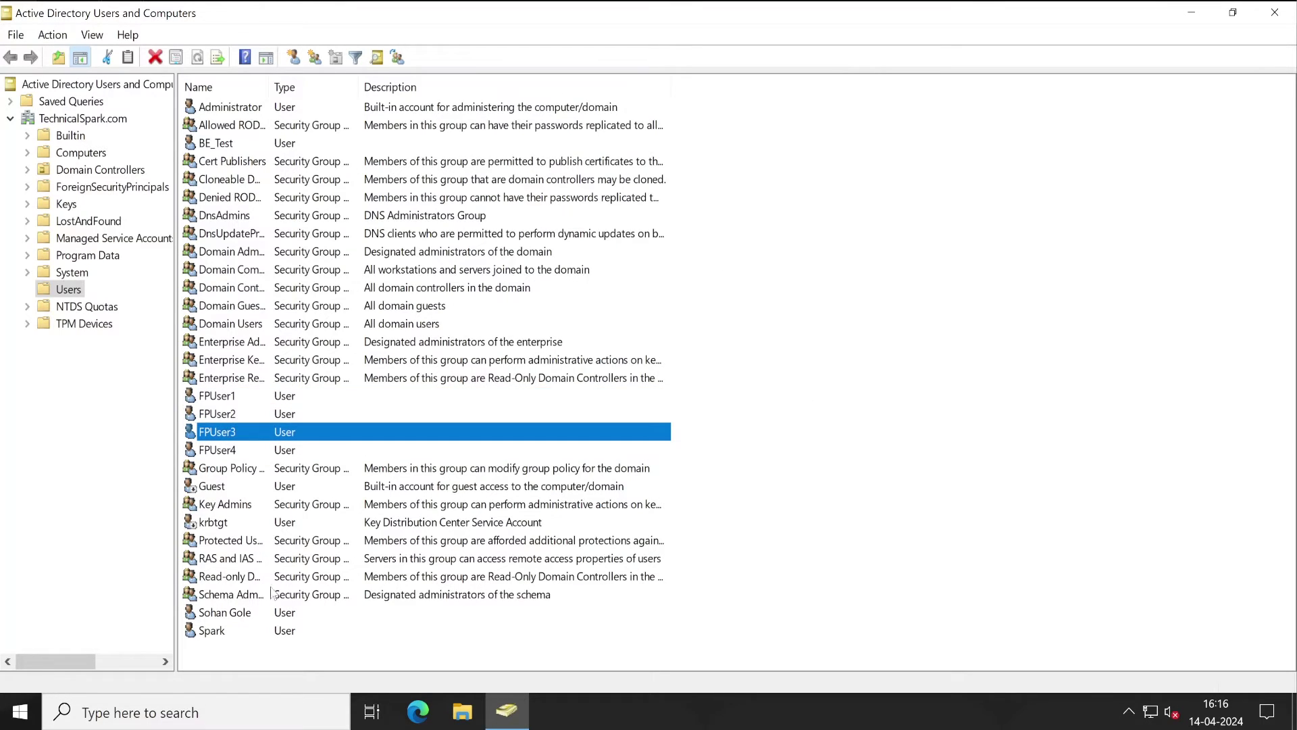
pyautogui.click(240, 613)
pyautogui.click(243, 631)
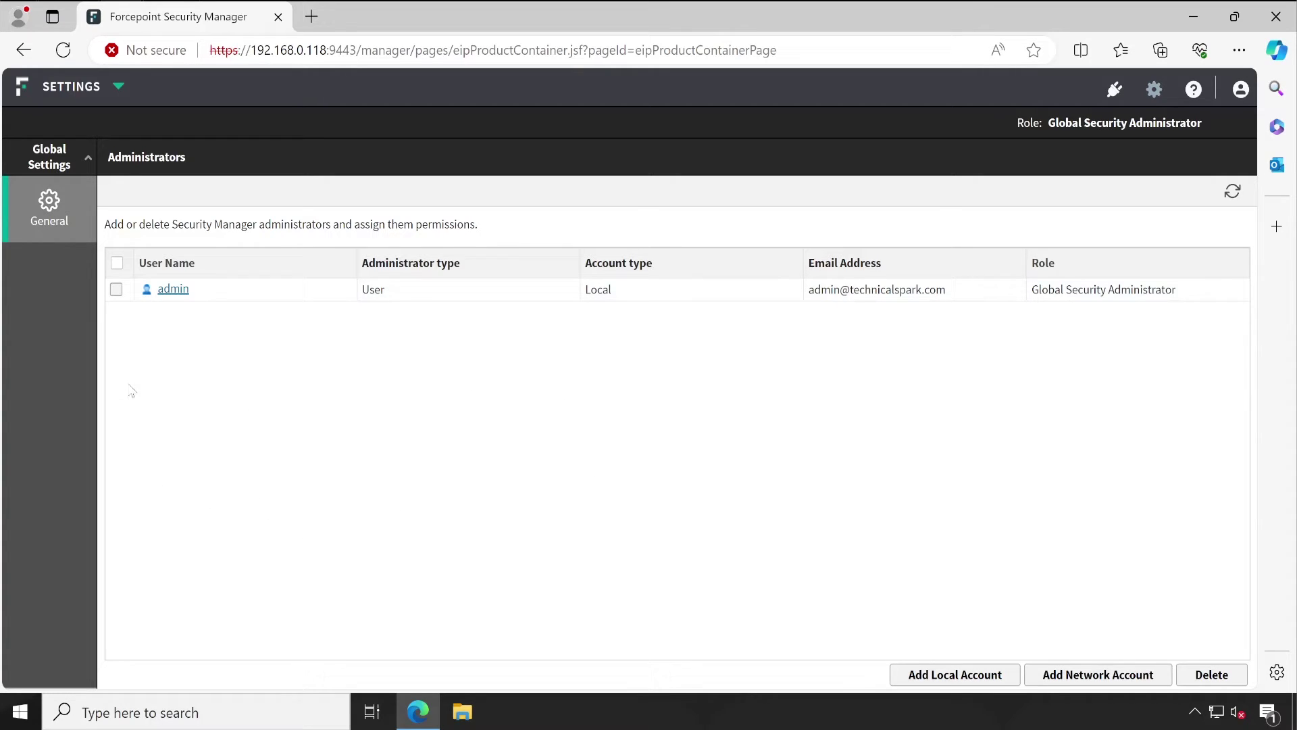
# Step: In the Data module, reschedule the daily user directory import from 03:08 PM to 04:20 PM
pyautogui.click(108, 87)
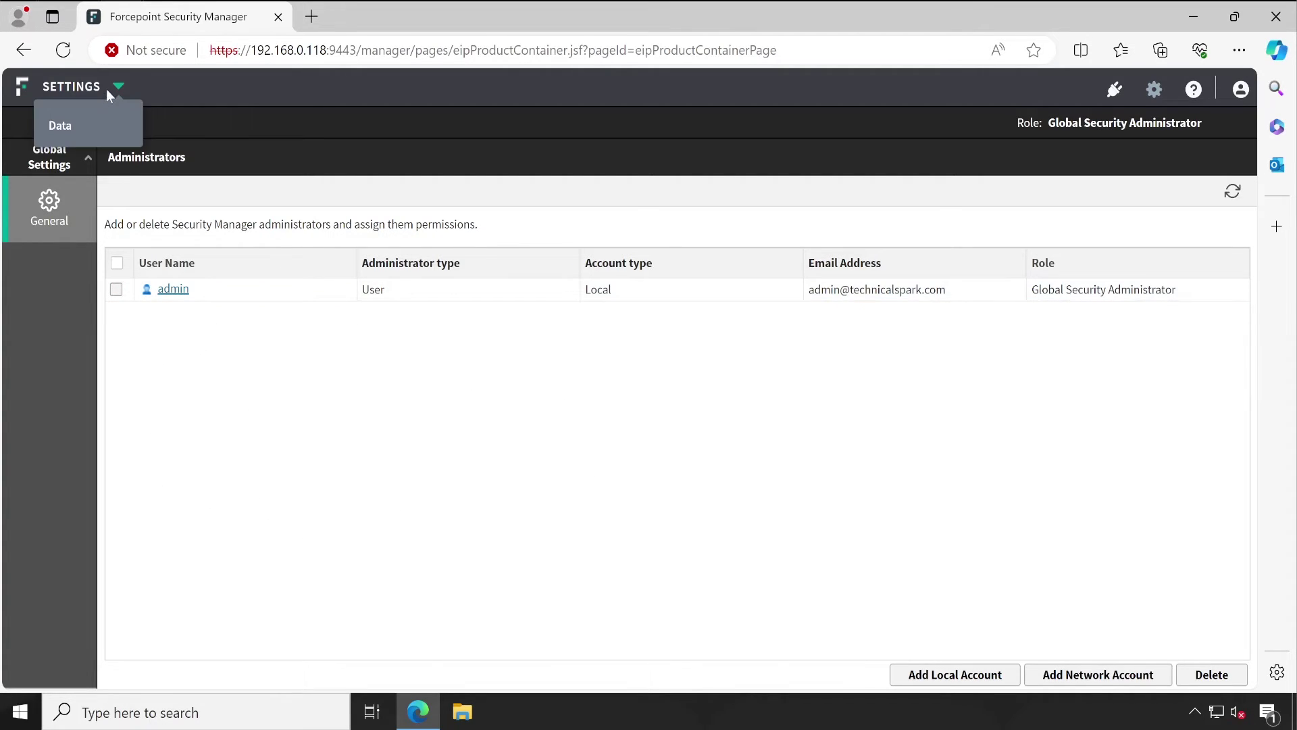
pyautogui.click(76, 130)
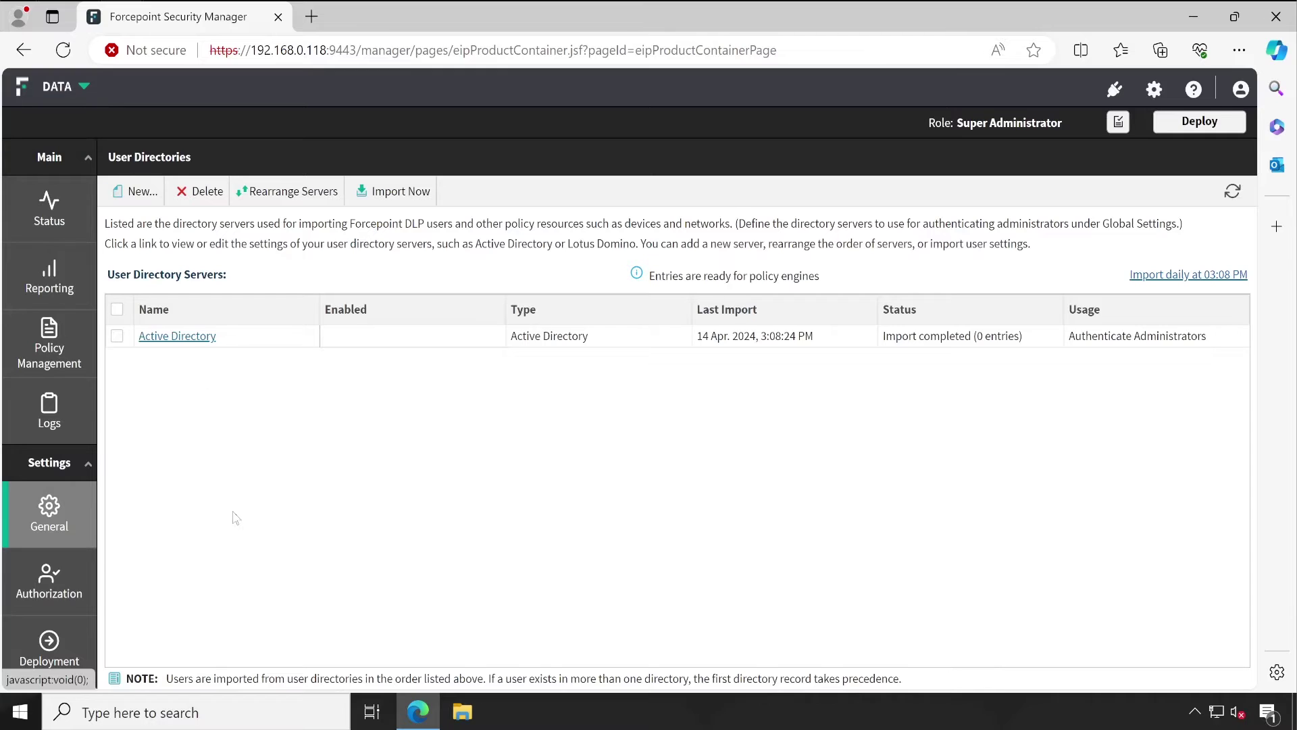
pyautogui.click(49, 580)
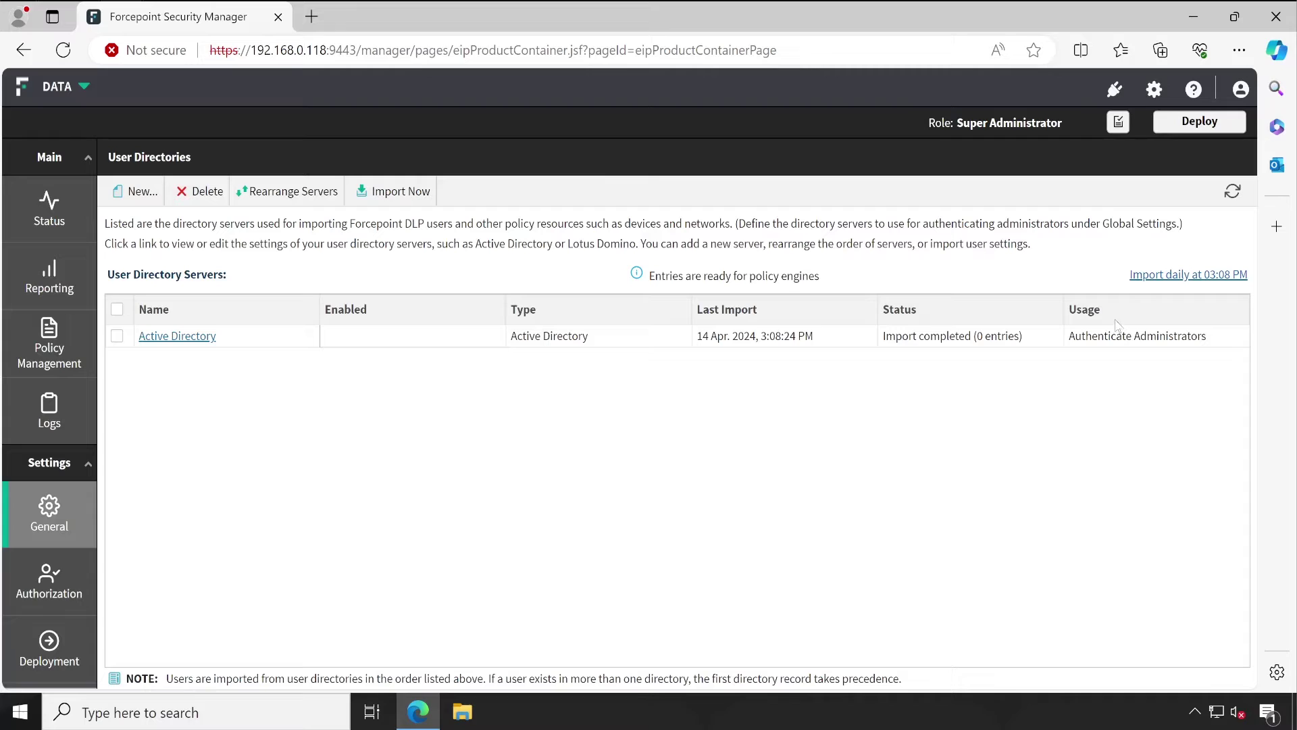
pyautogui.click(1152, 276)
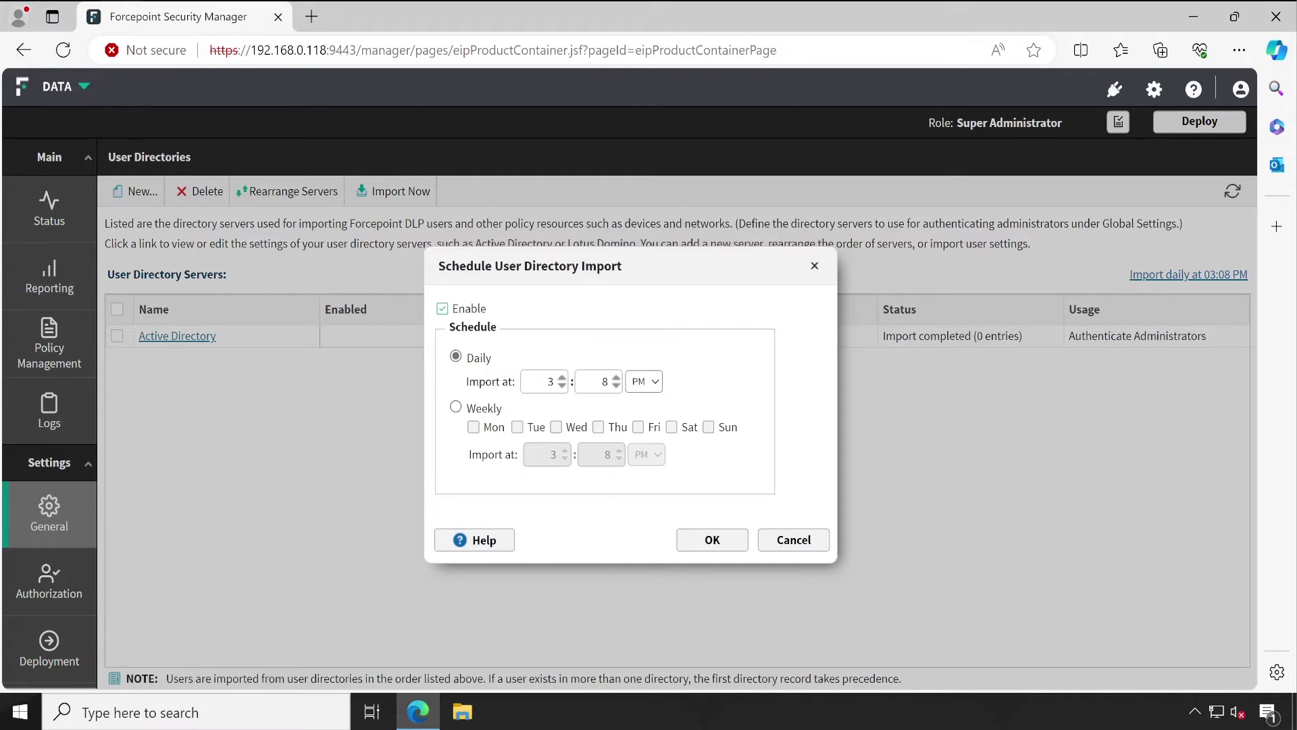
pyautogui.write('4')
pyautogui.press('Tab')
pyautogui.click(712, 539)
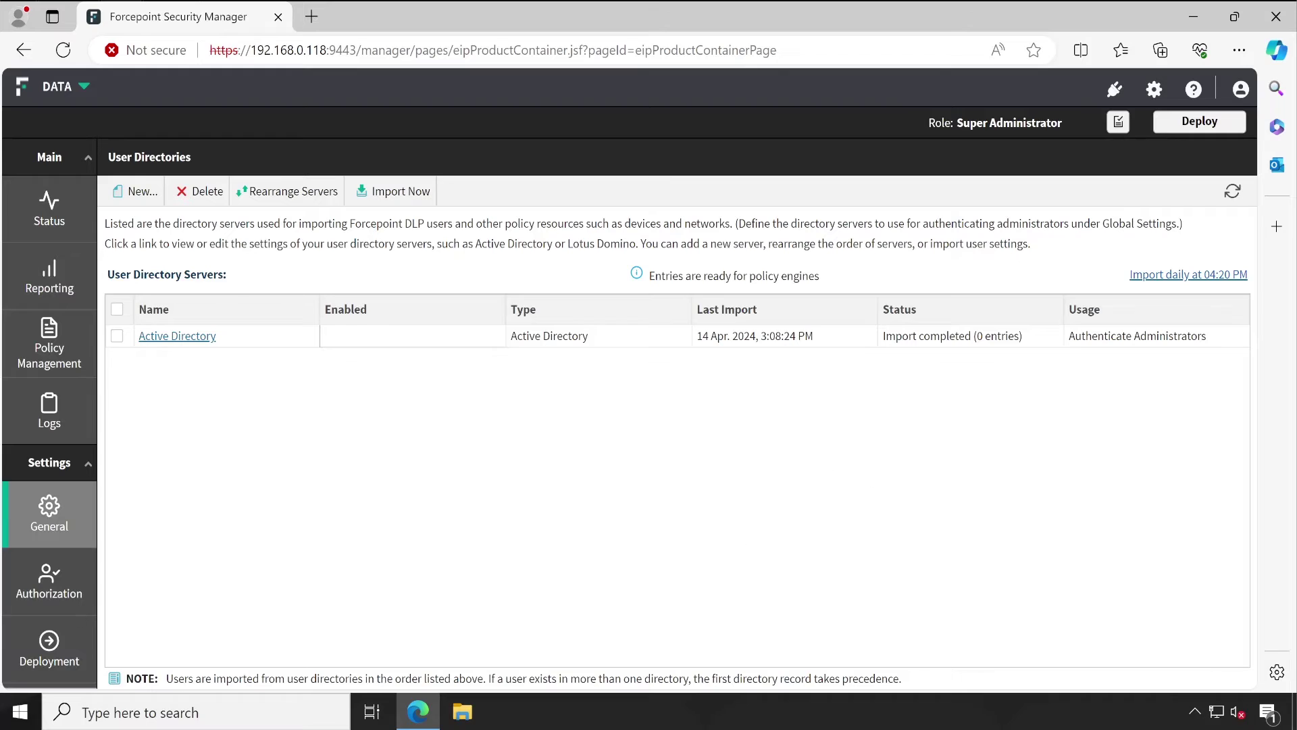
# Step: Go to the global Settings Administrators page
pyautogui.click(1153, 89)
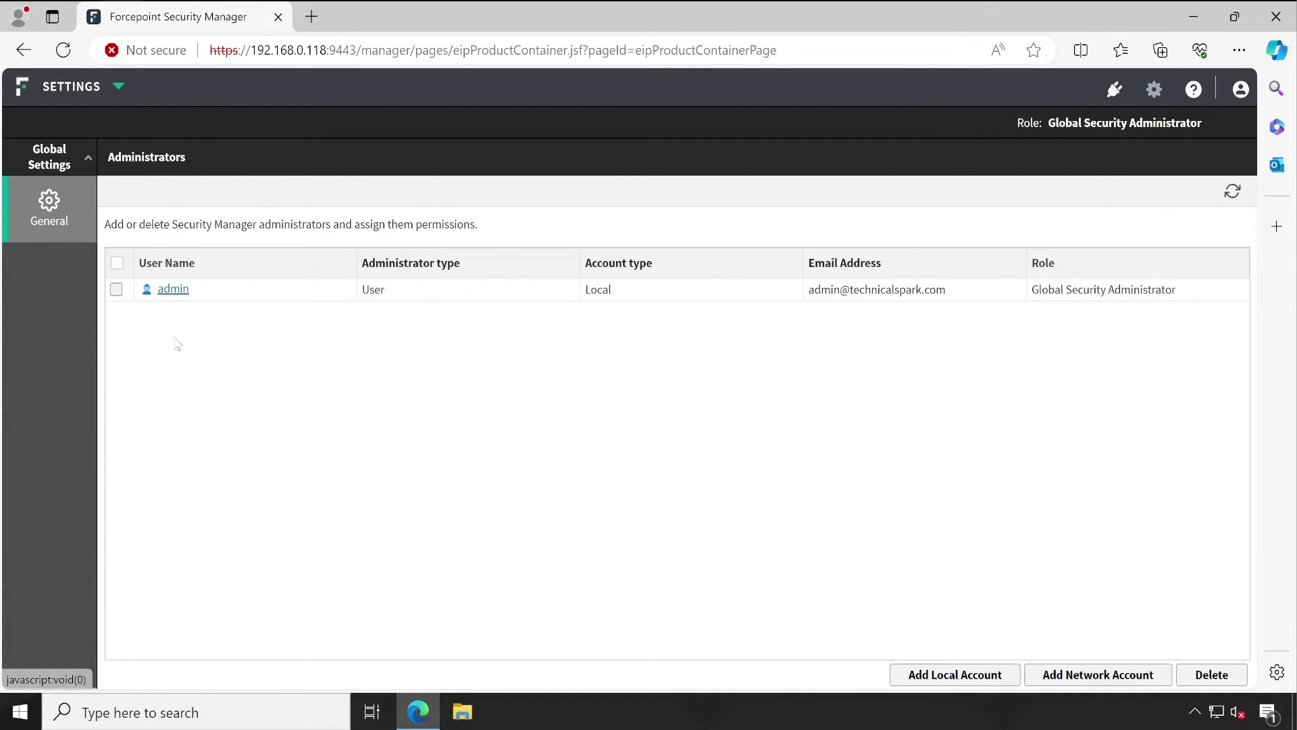
pyautogui.moveTo(52, 216)
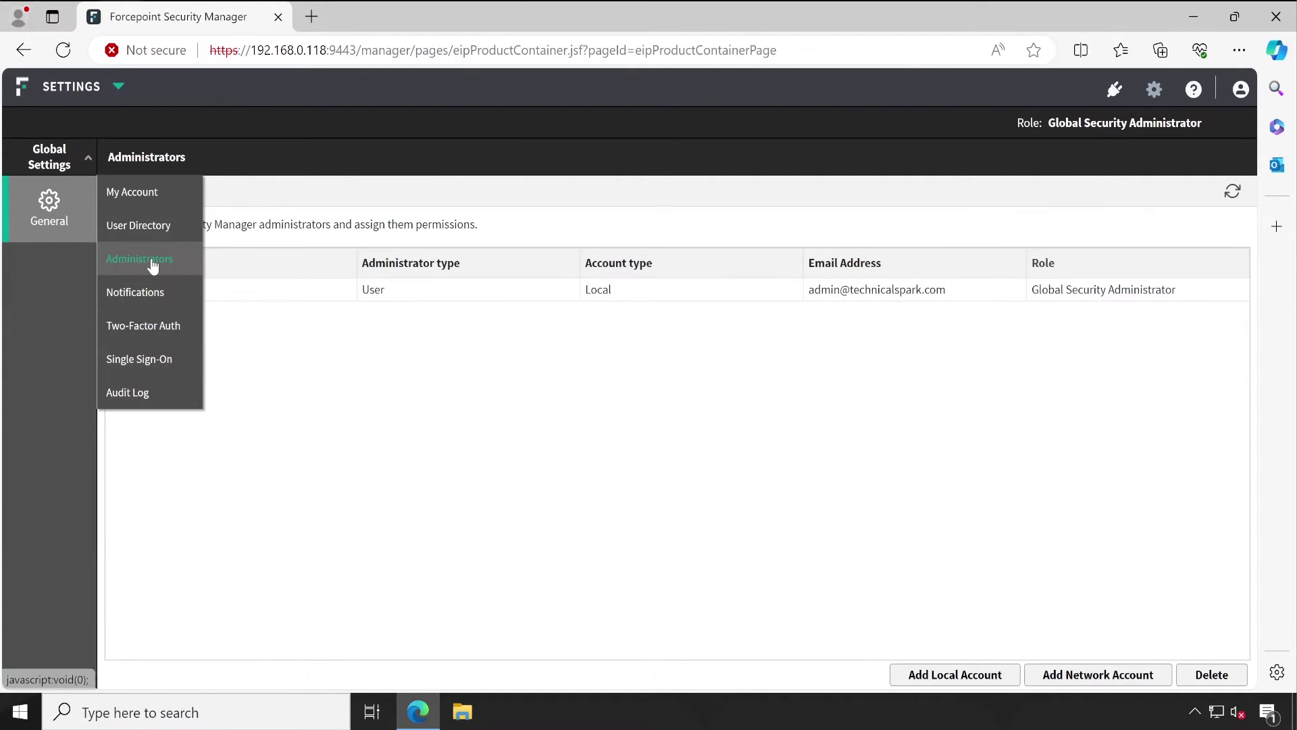
pyautogui.click(131, 260)
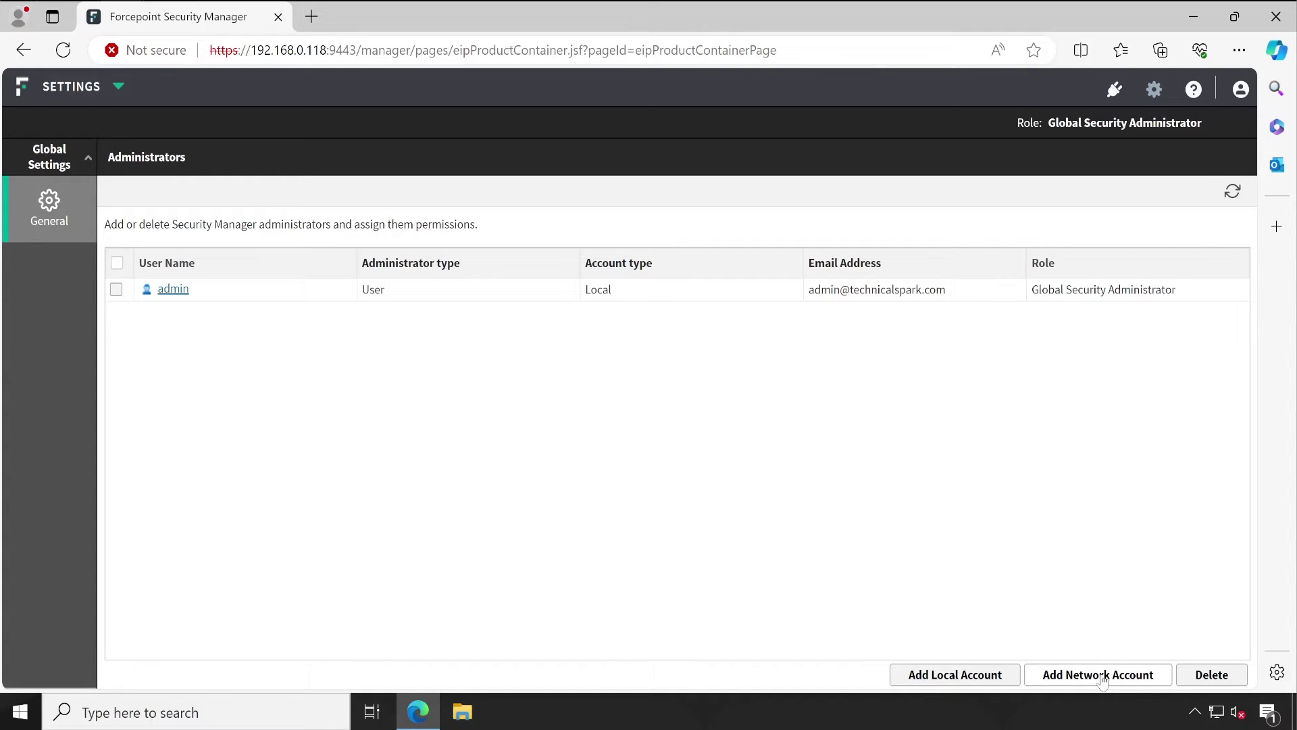
# Step: In Add Network Account, tick FPUser1, FPUser3 and the accounts below, scrolling across to view e-mails
pyautogui.click(1102, 675)
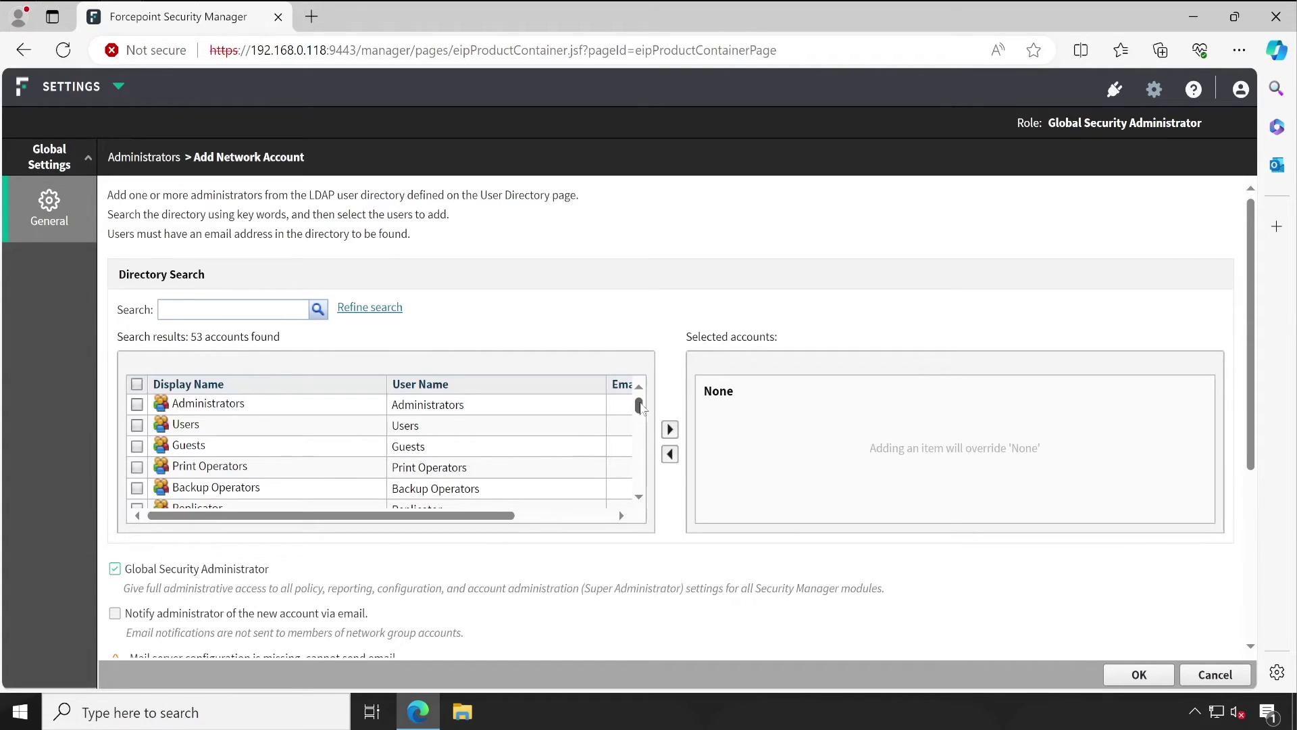
pyautogui.moveTo(639, 404); pyautogui.dragTo(648, 495)
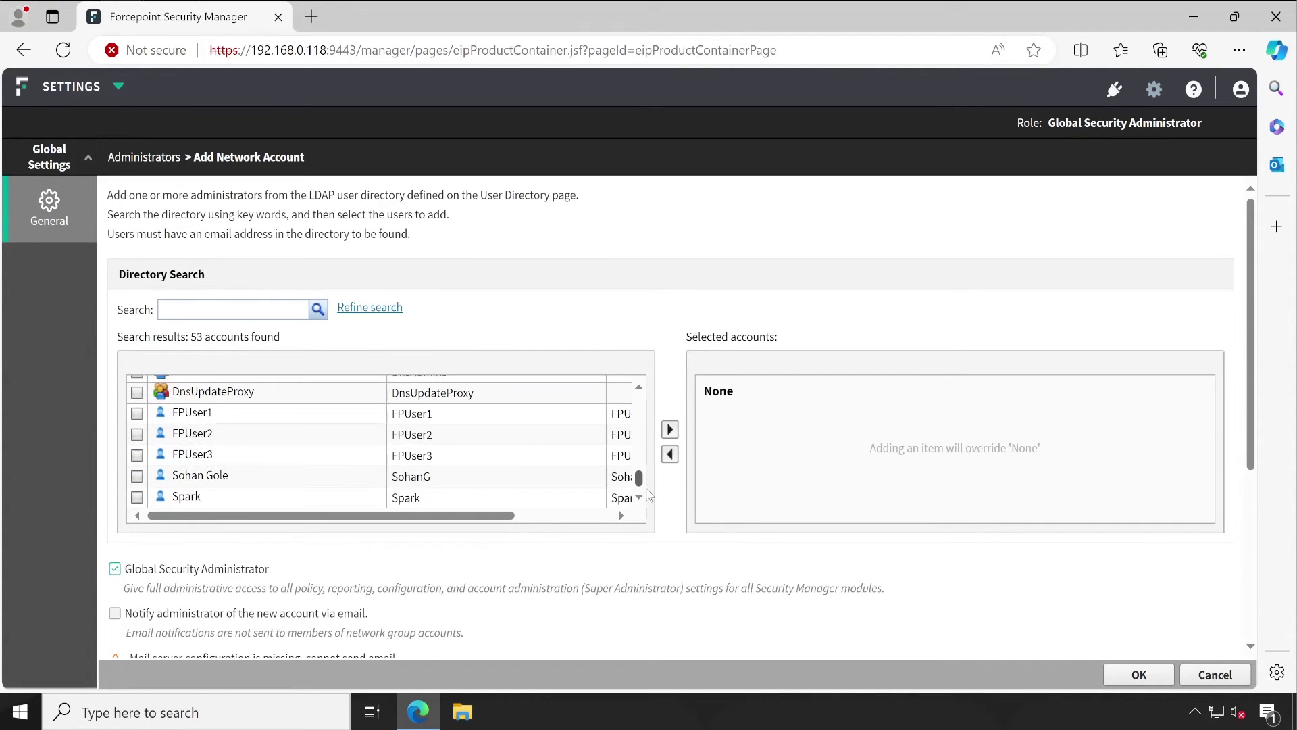
pyautogui.click(210, 422)
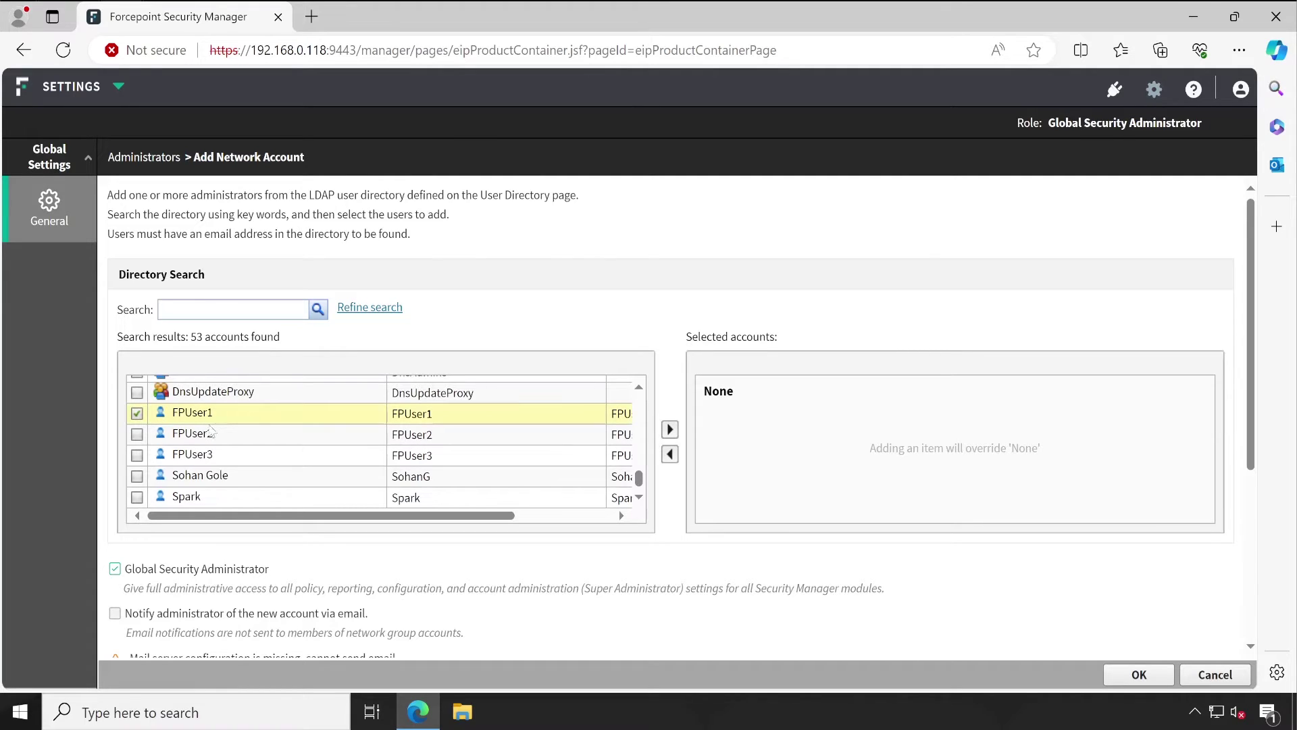
pyautogui.click(228, 457)
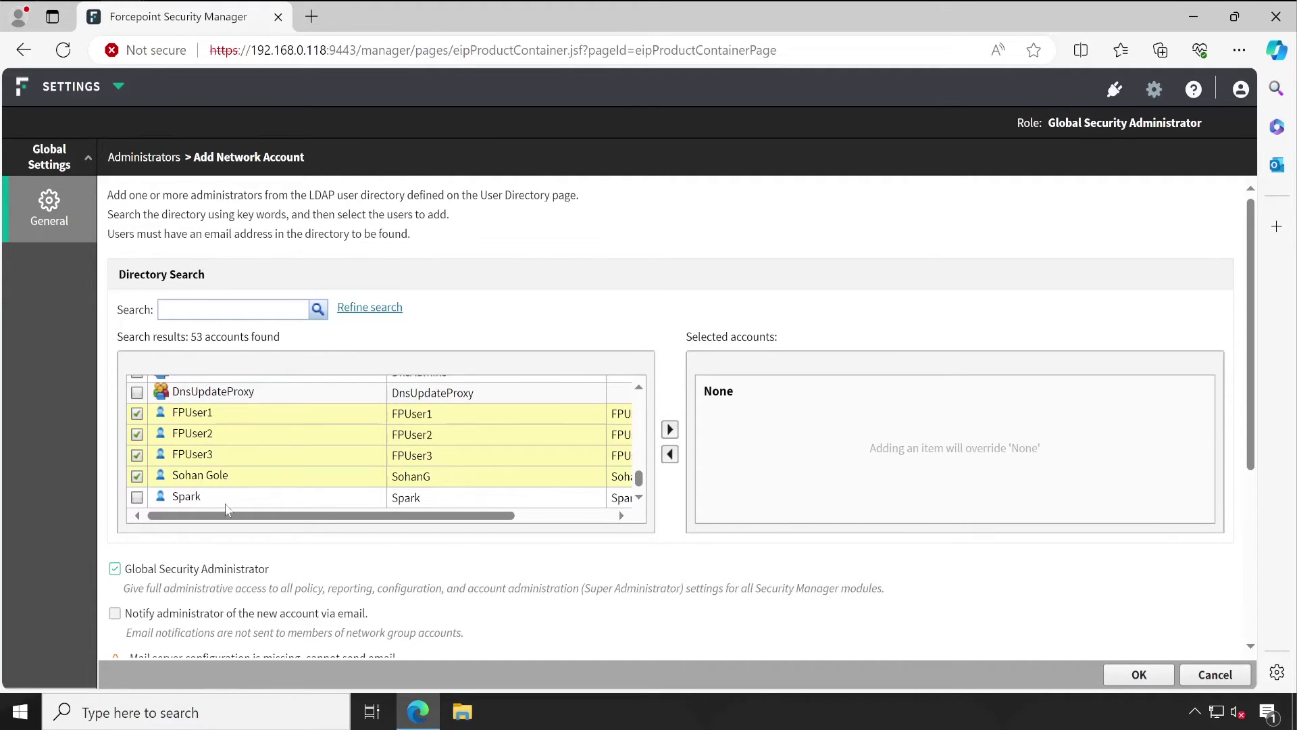
pyautogui.click(226, 500)
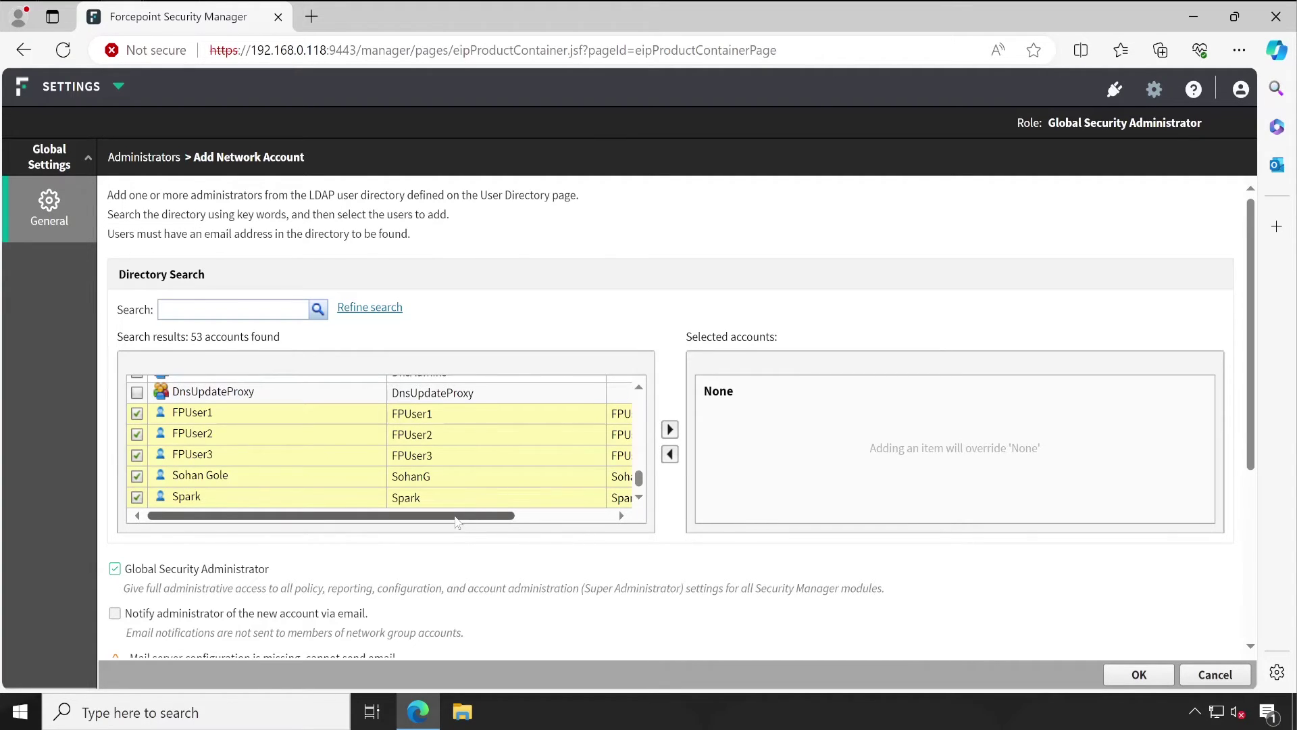
pyautogui.moveTo(480, 517); pyautogui.dragTo(575, 518)
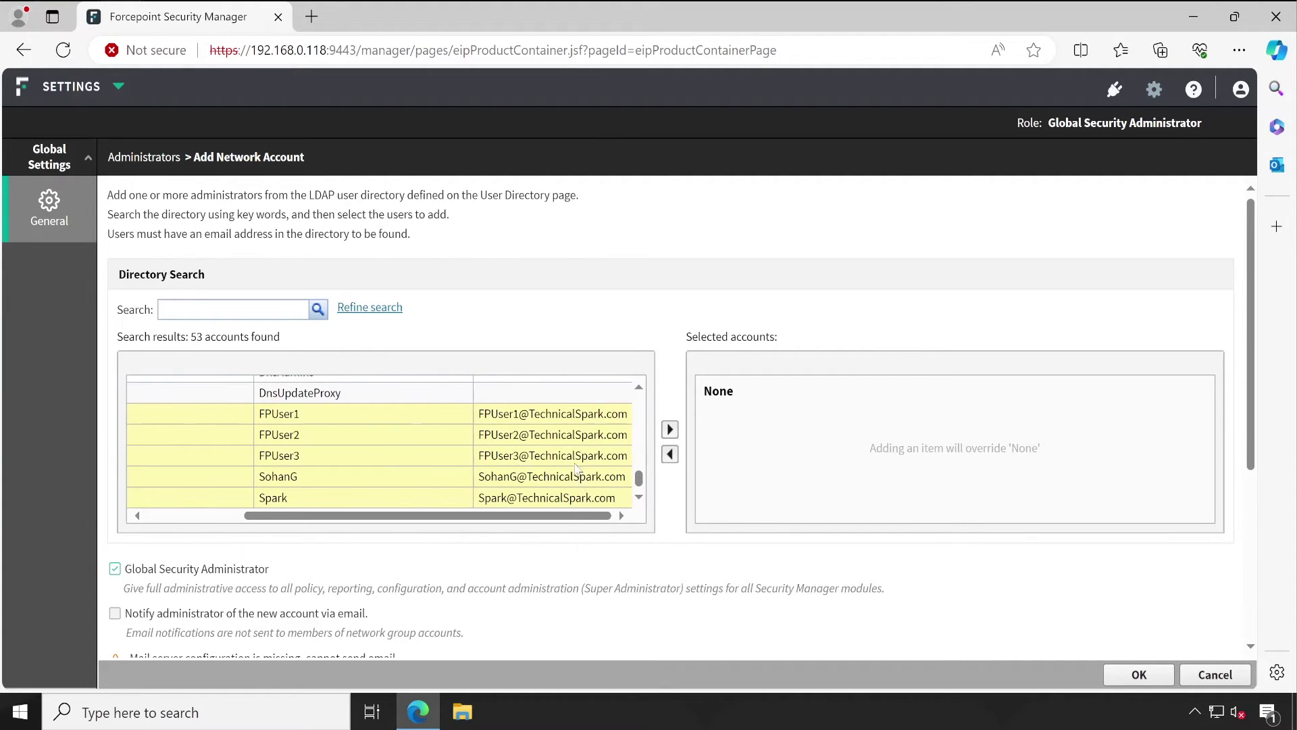
pyautogui.moveTo(378, 516); pyautogui.dragTo(282, 516)
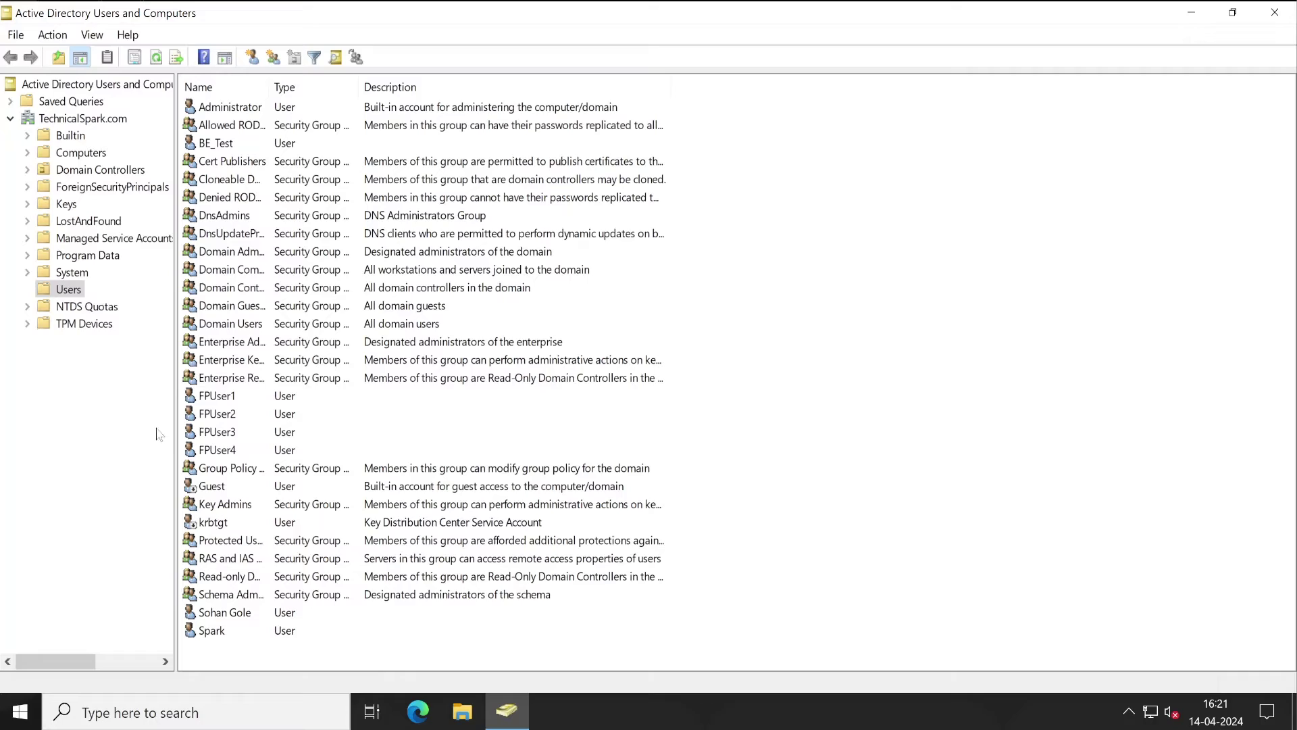
# Step: Look through the FPUser1–FPUser3 rows and the other user accounts in the Users container
pyautogui.click(225, 403)
pyautogui.click(227, 414)
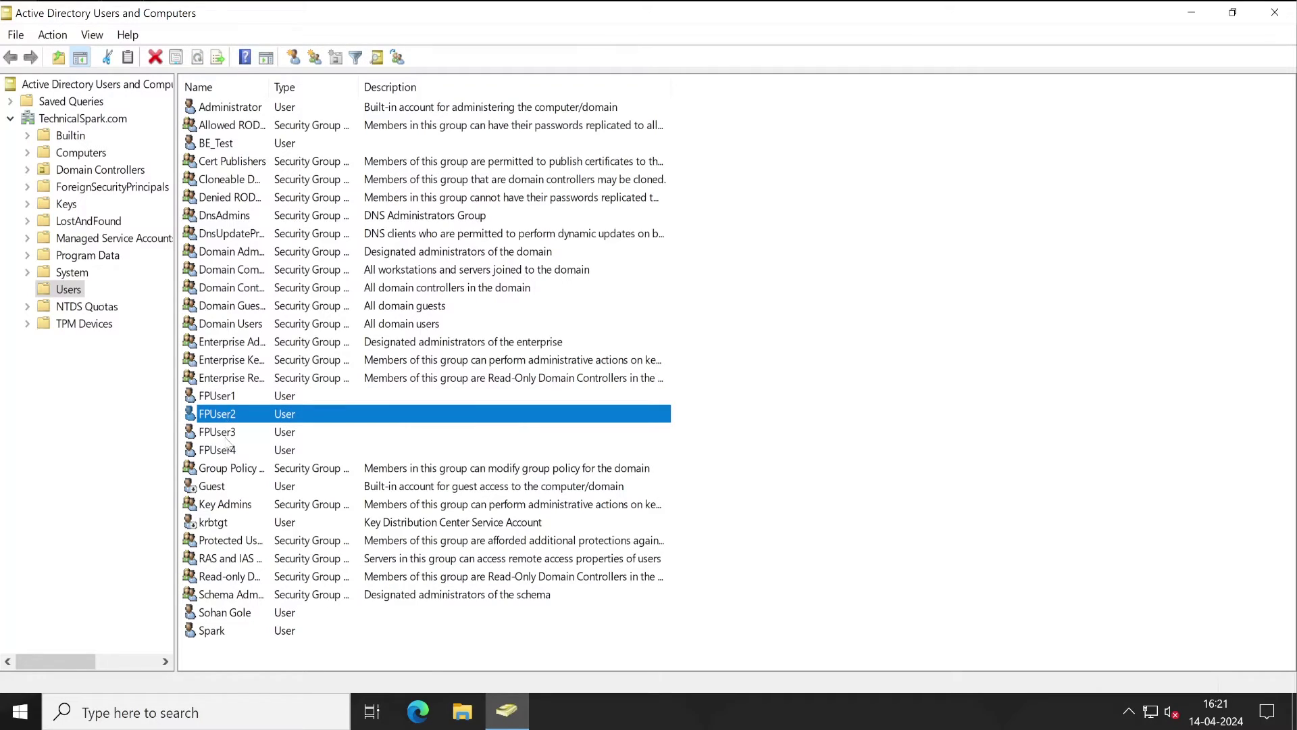
pyautogui.click(227, 436)
pyautogui.click(217, 612)
pyautogui.click(210, 632)
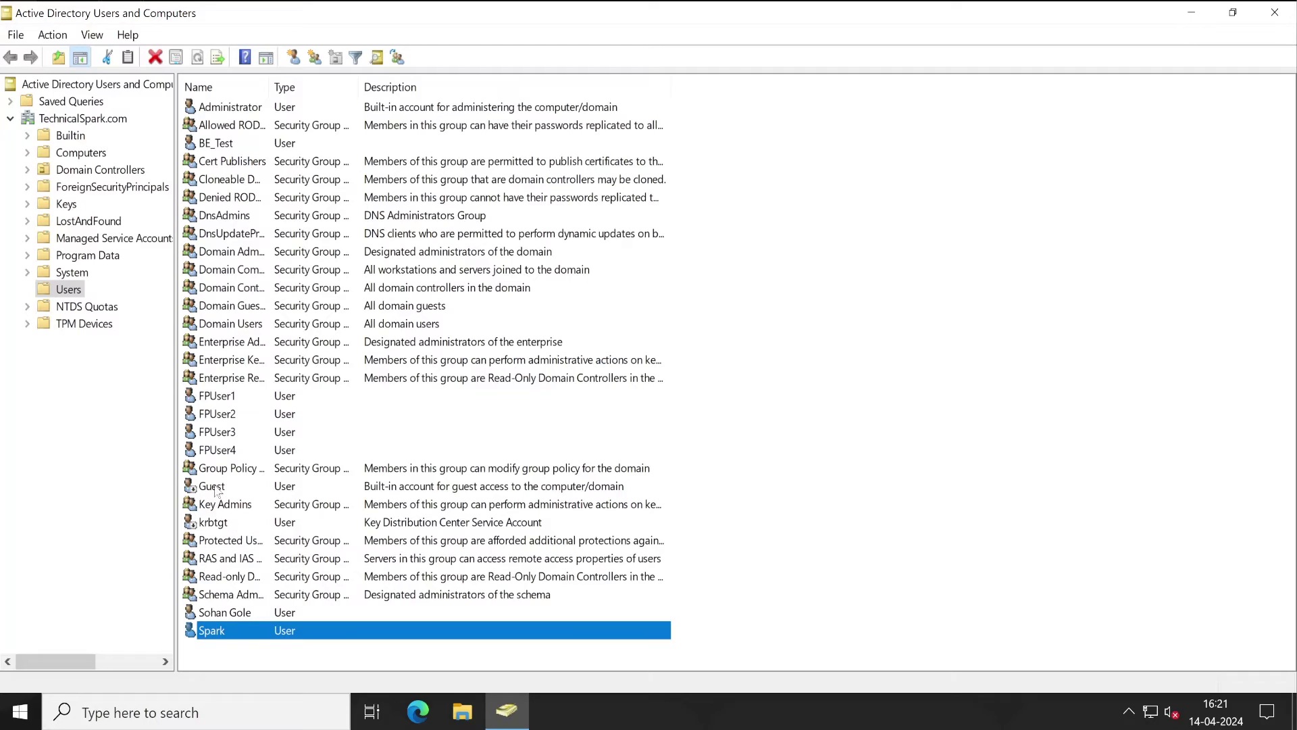
# Step: Open FPUser4's properties, confirm its E-mail field is empty, and cancel
pyautogui.click(216, 453)
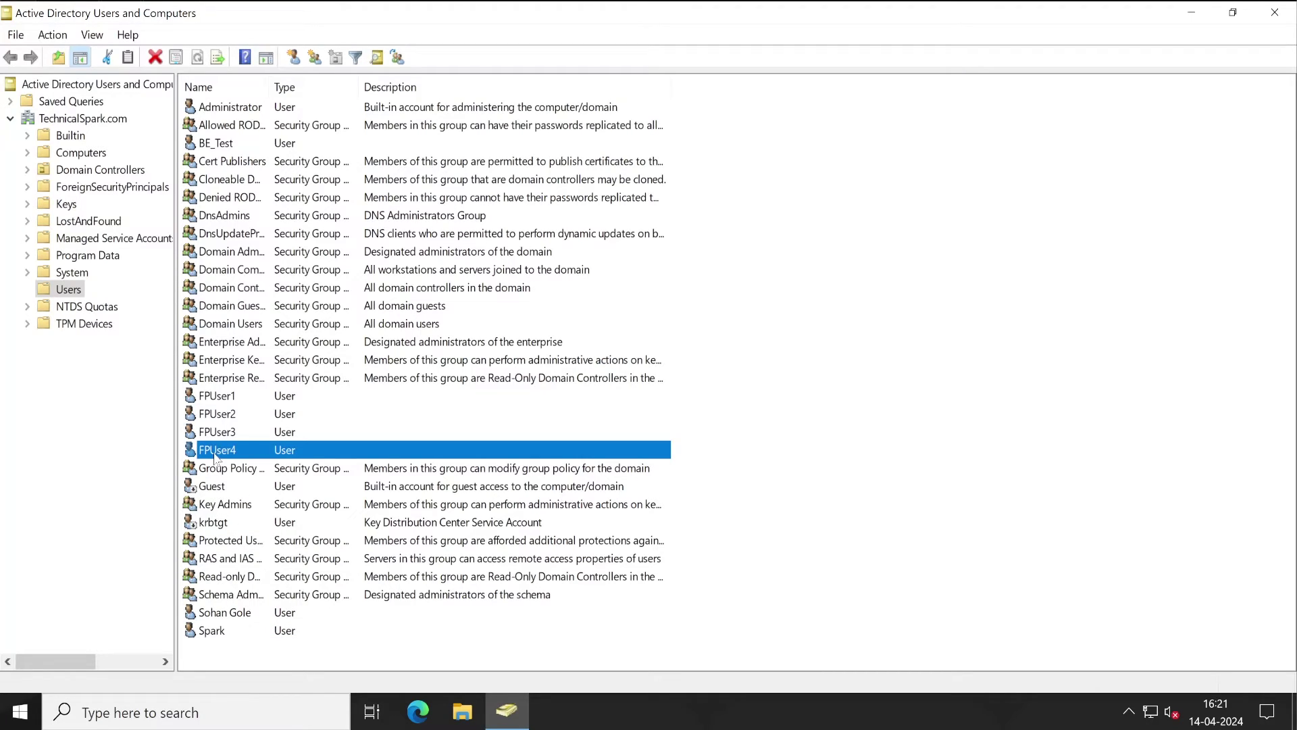
pyautogui.doubleClick(216, 451)
pyautogui.click(581, 453)
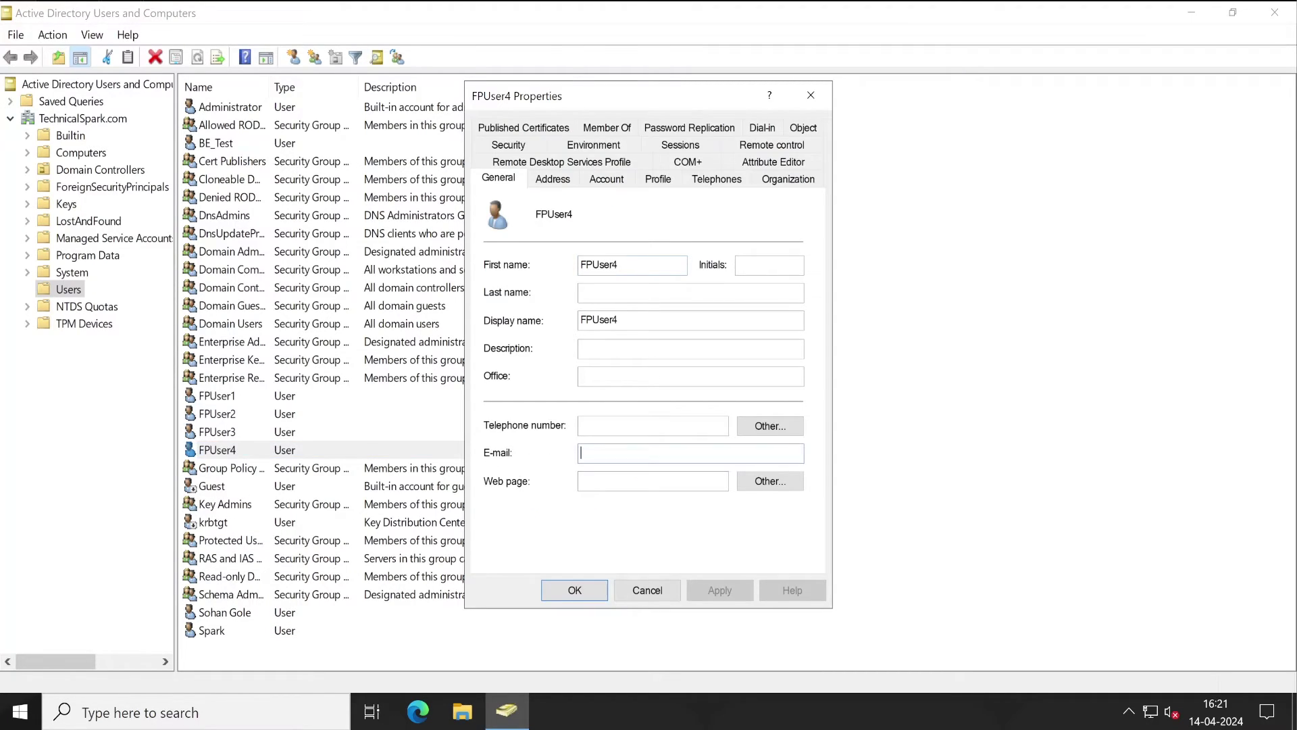
pyautogui.click(635, 586)
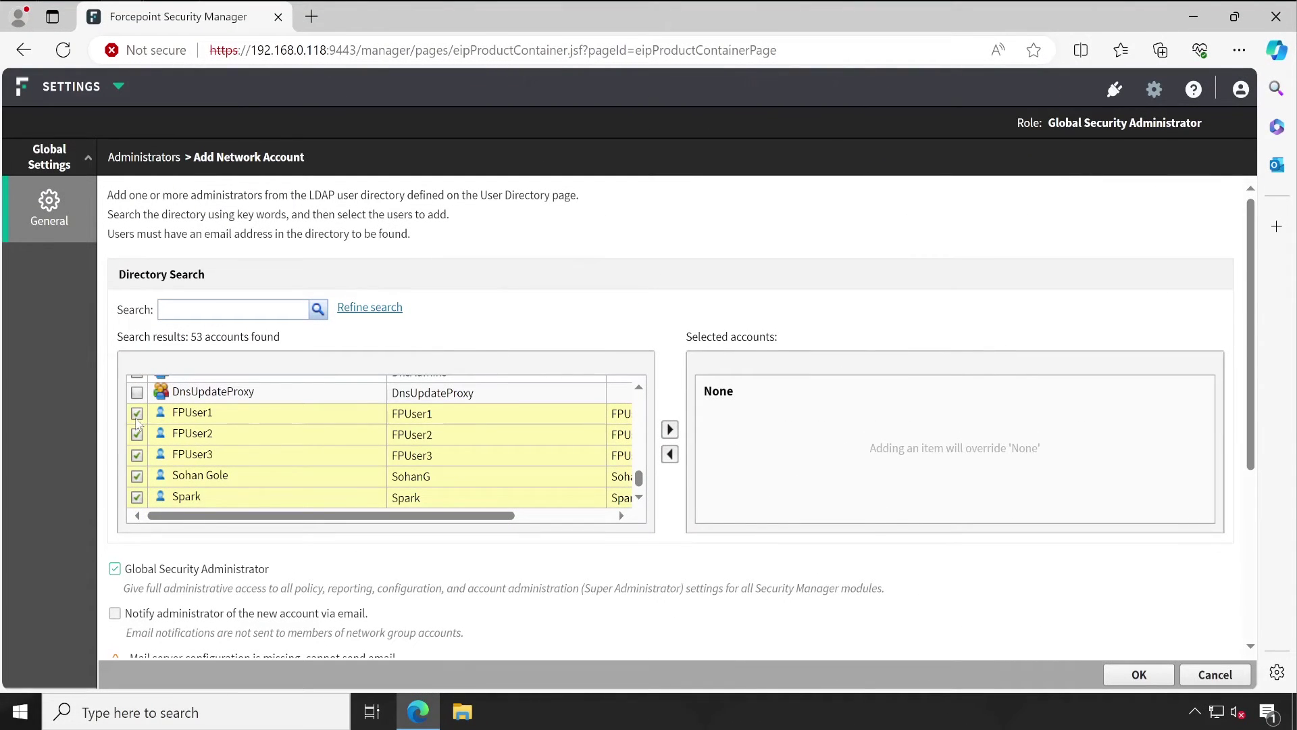
# Step: Clear all ticked search results and tick only the user account after FPUser3
pyautogui.click(136, 414)
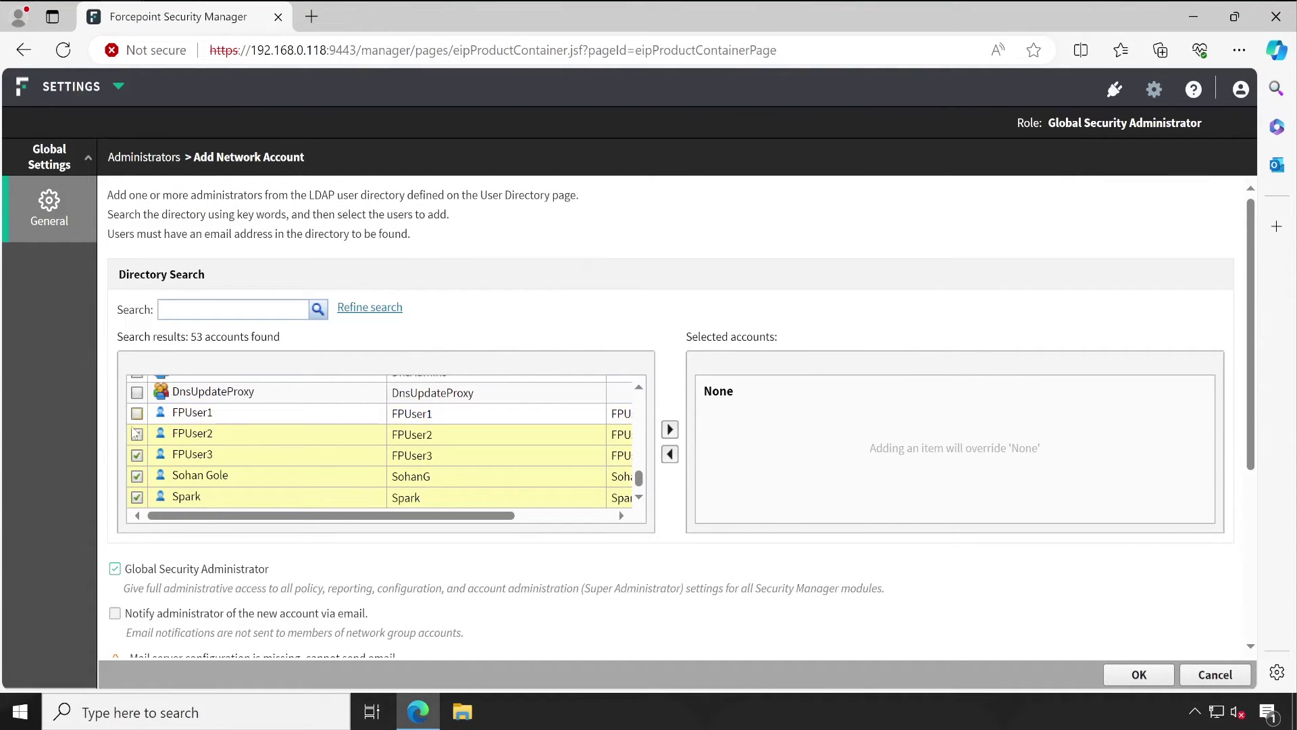
pyautogui.click(137, 435)
pyautogui.click(137, 455)
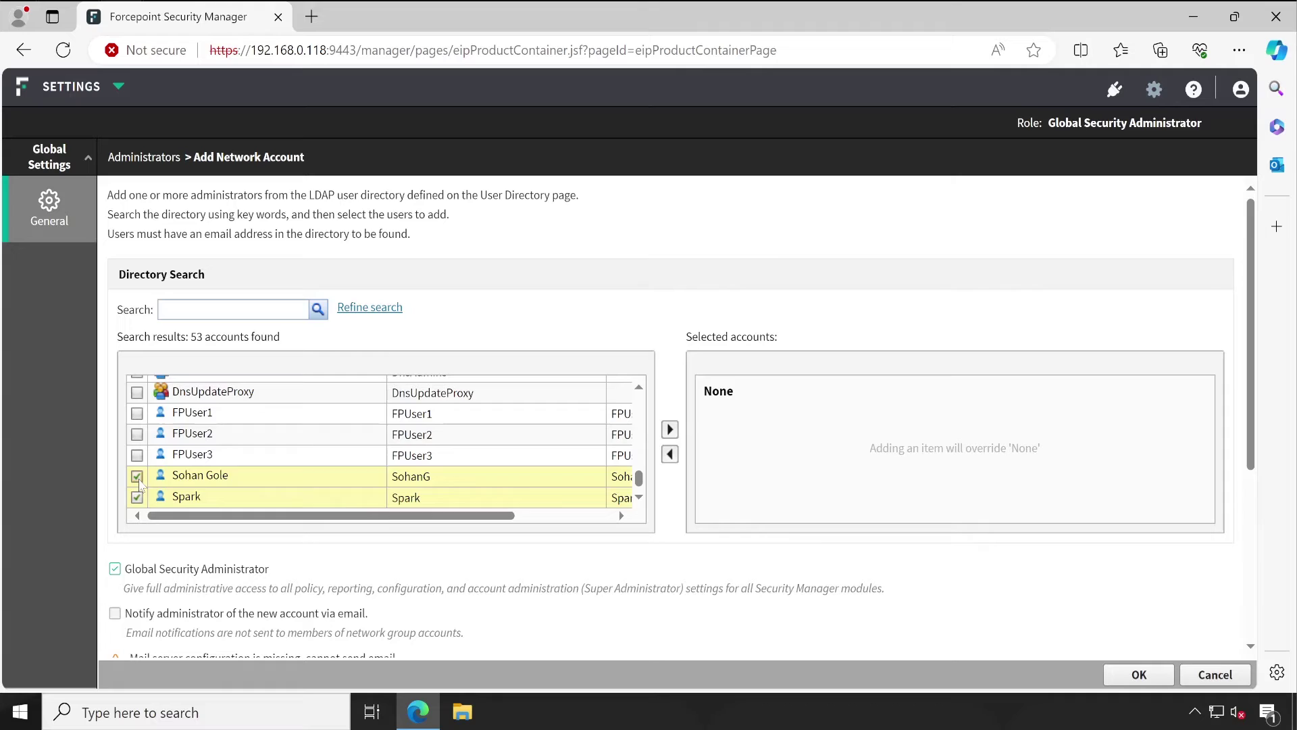
pyautogui.click(136, 476)
pyautogui.click(137, 497)
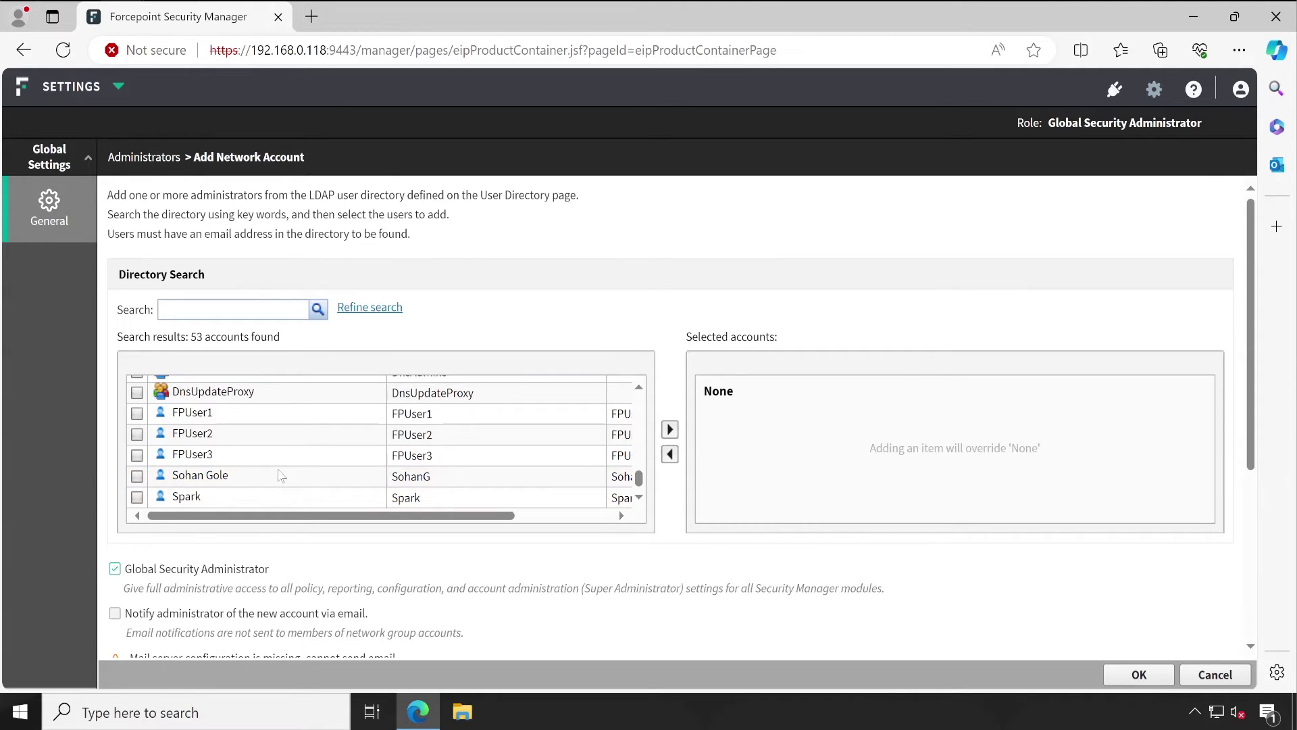
pyautogui.click(137, 476)
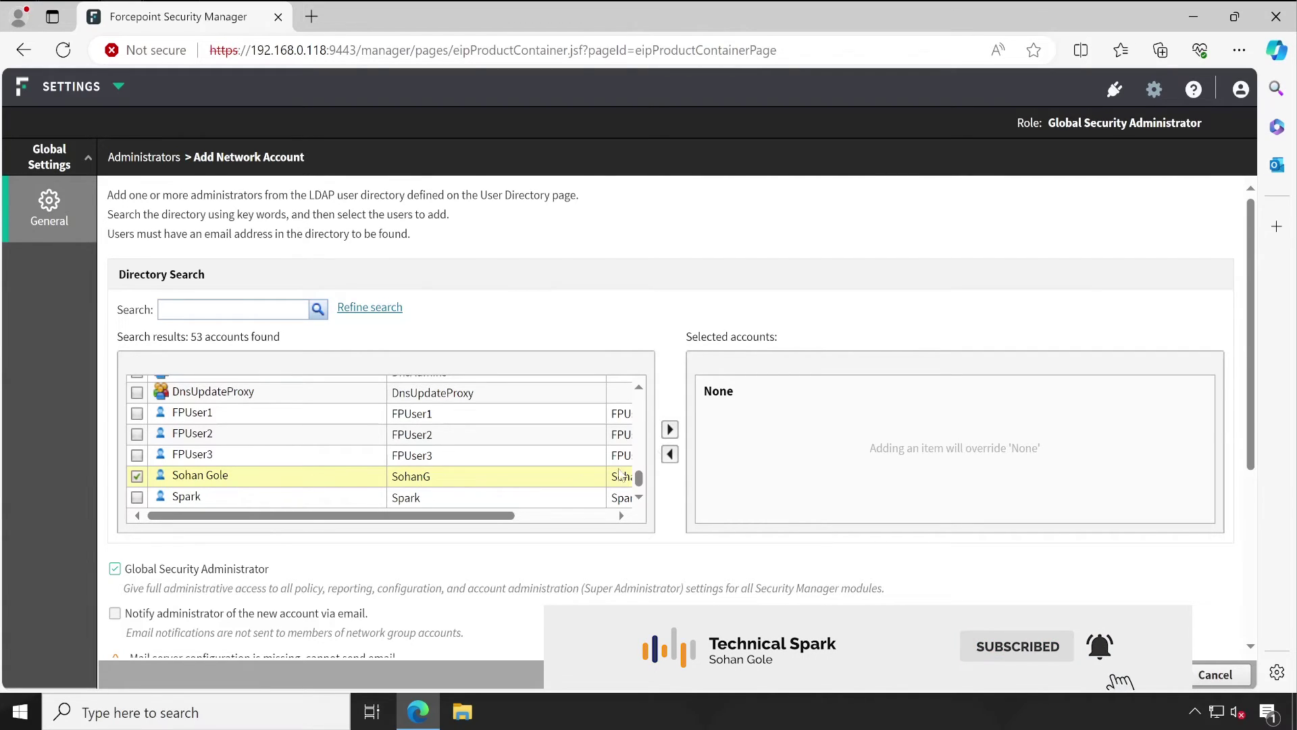
# Step: Move that account to the selected list and add it as an administrator
pyautogui.click(671, 431)
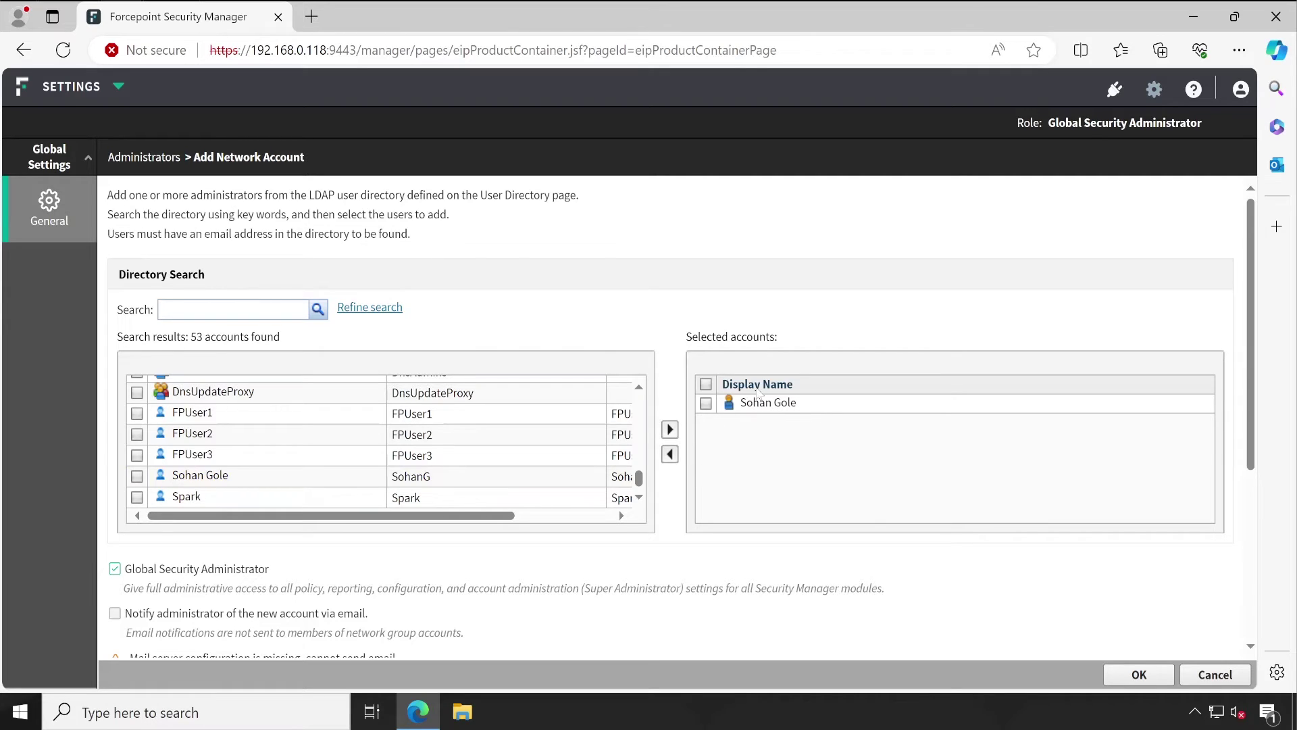
pyautogui.click(1122, 674)
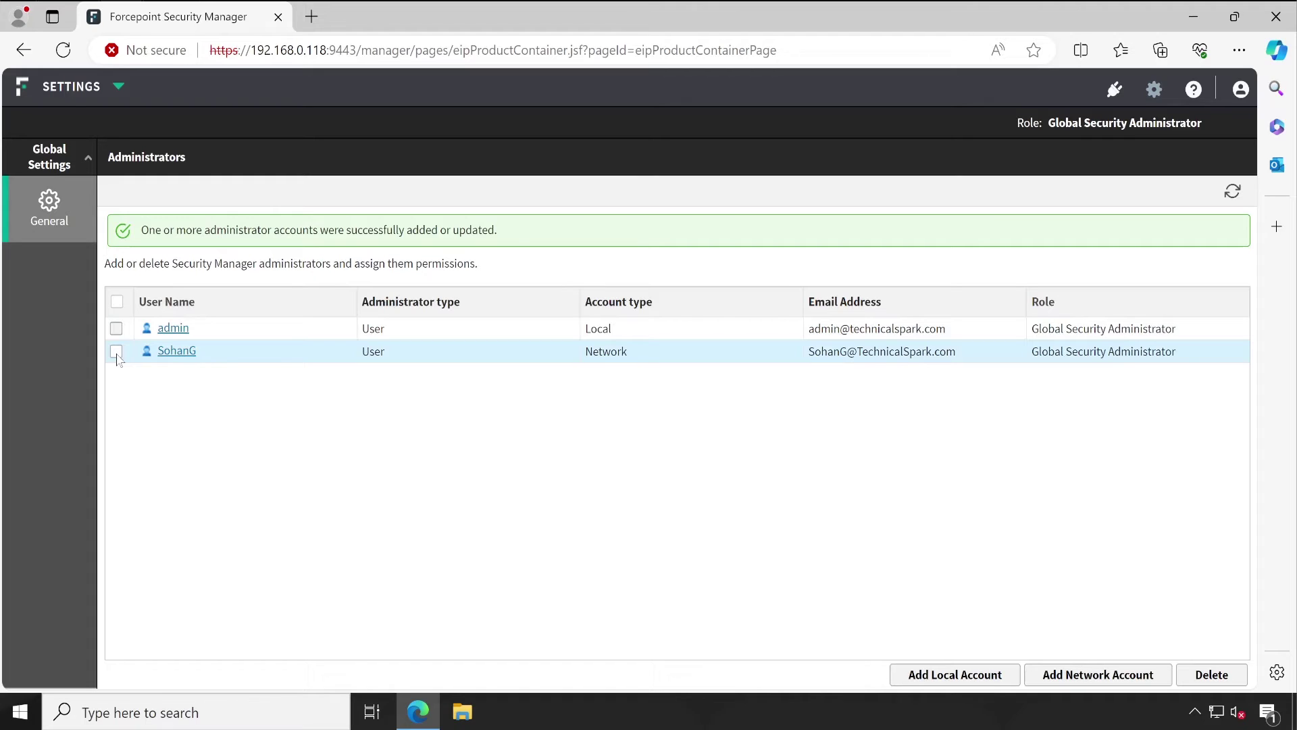
pyautogui.click(116, 351)
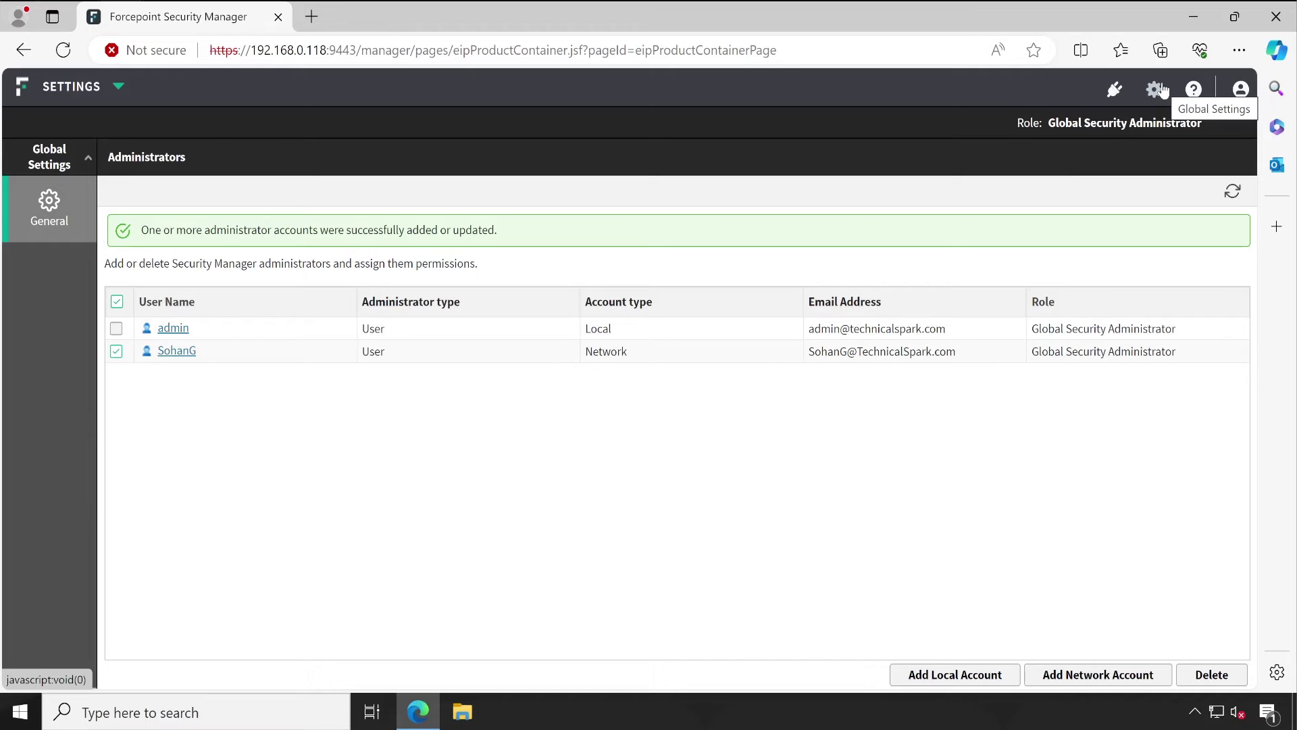
# Step: Switch to the Data module and open its Authorization Administrators list
pyautogui.click(112, 88)
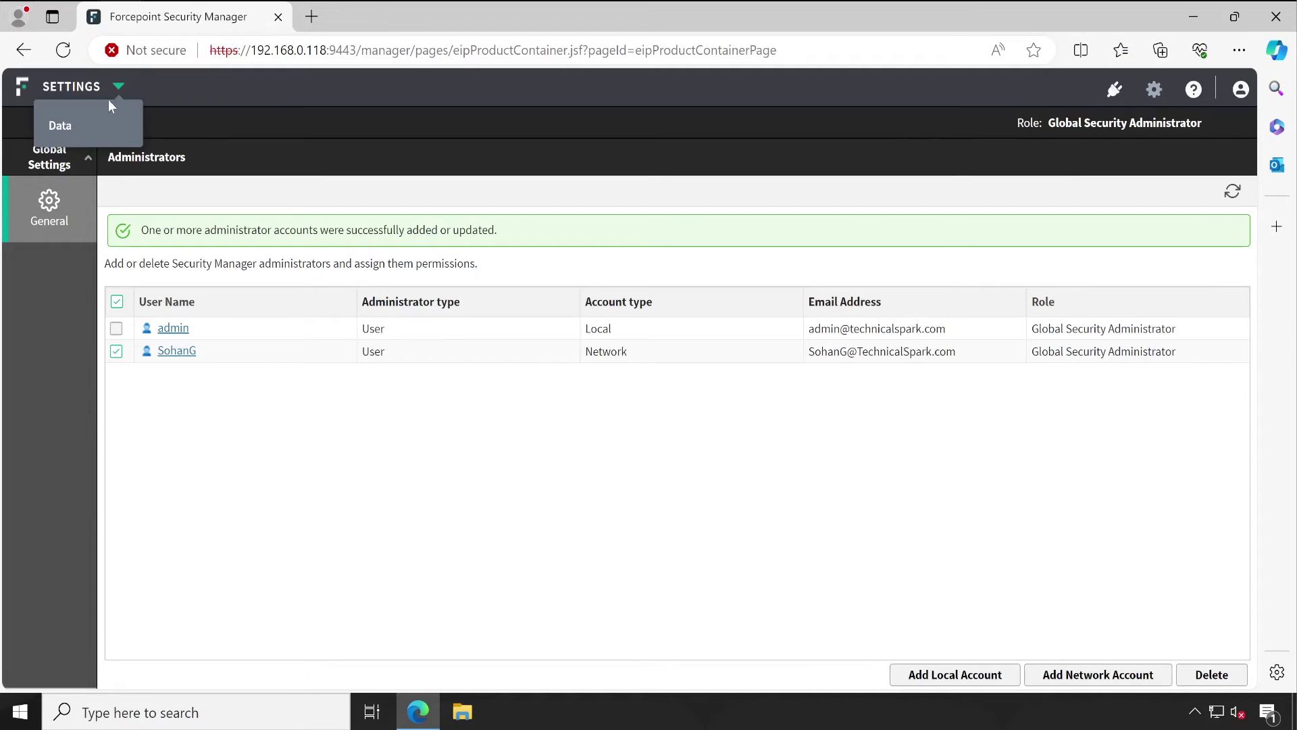
pyautogui.click(67, 127)
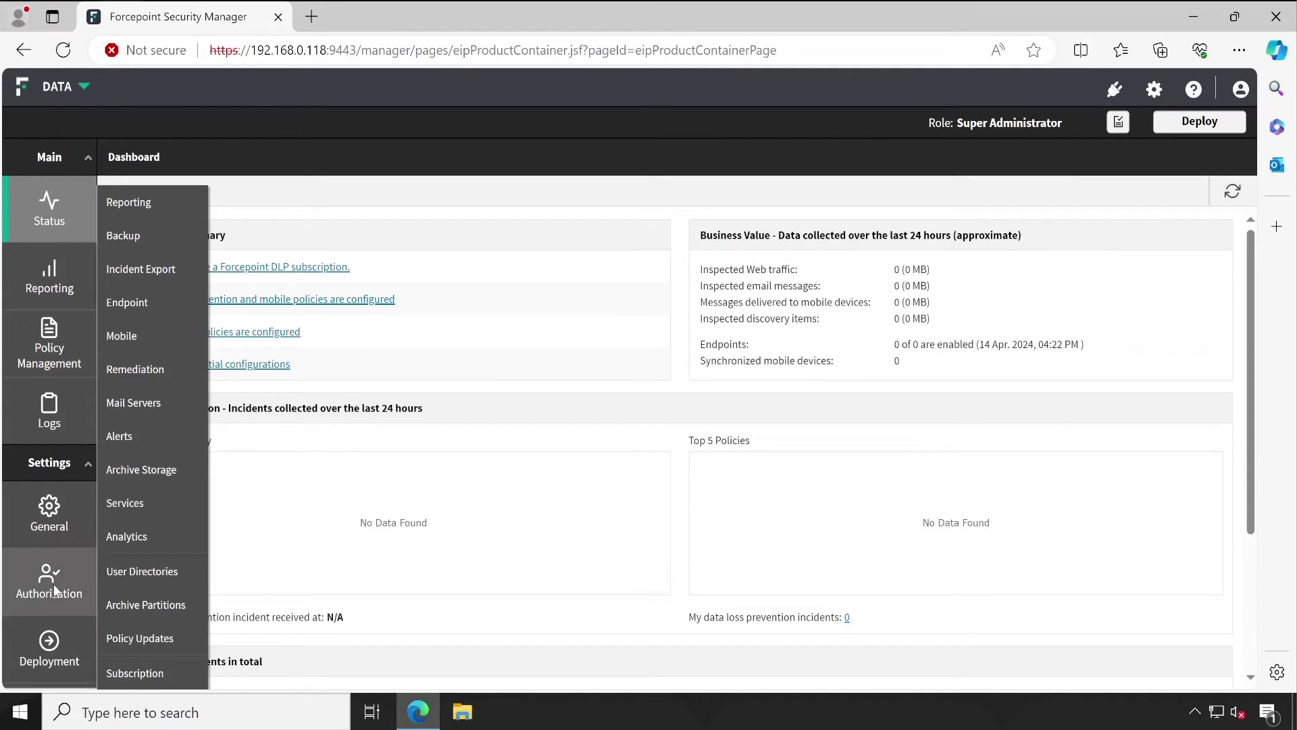
pyautogui.moveTo(60, 590)
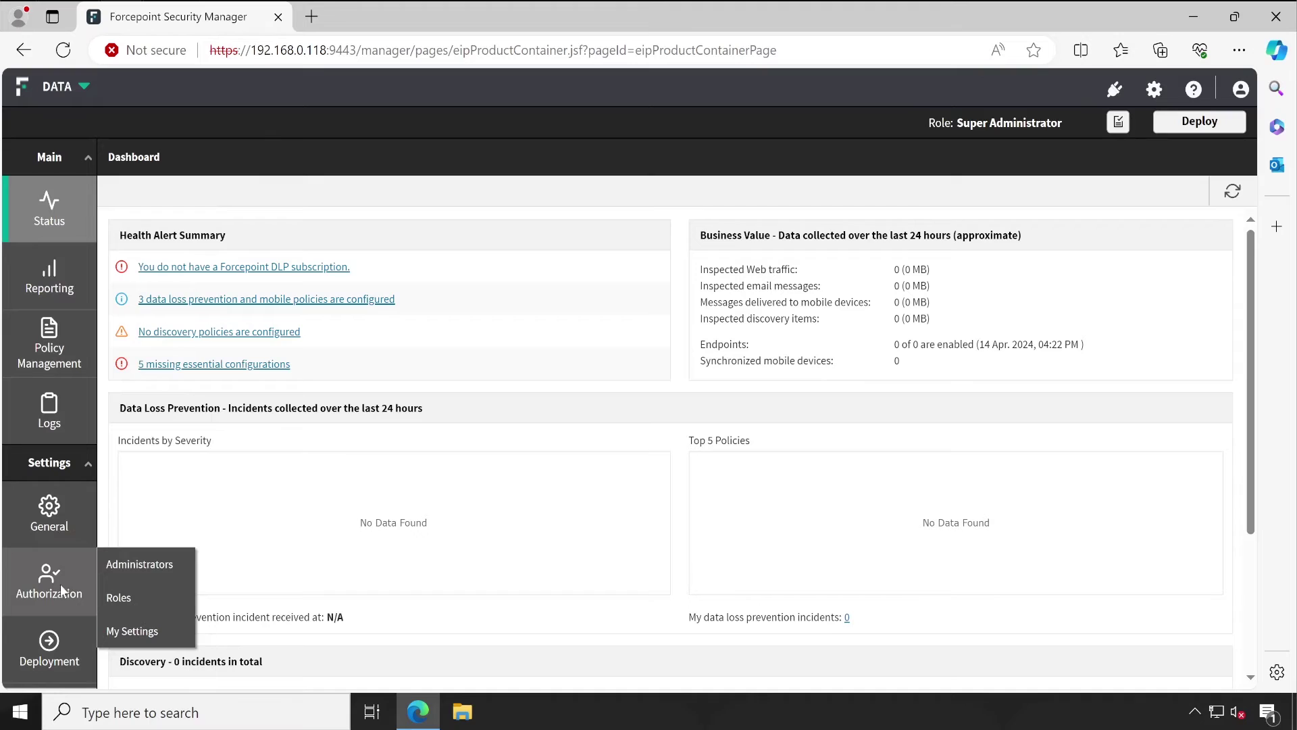
pyautogui.click(168, 570)
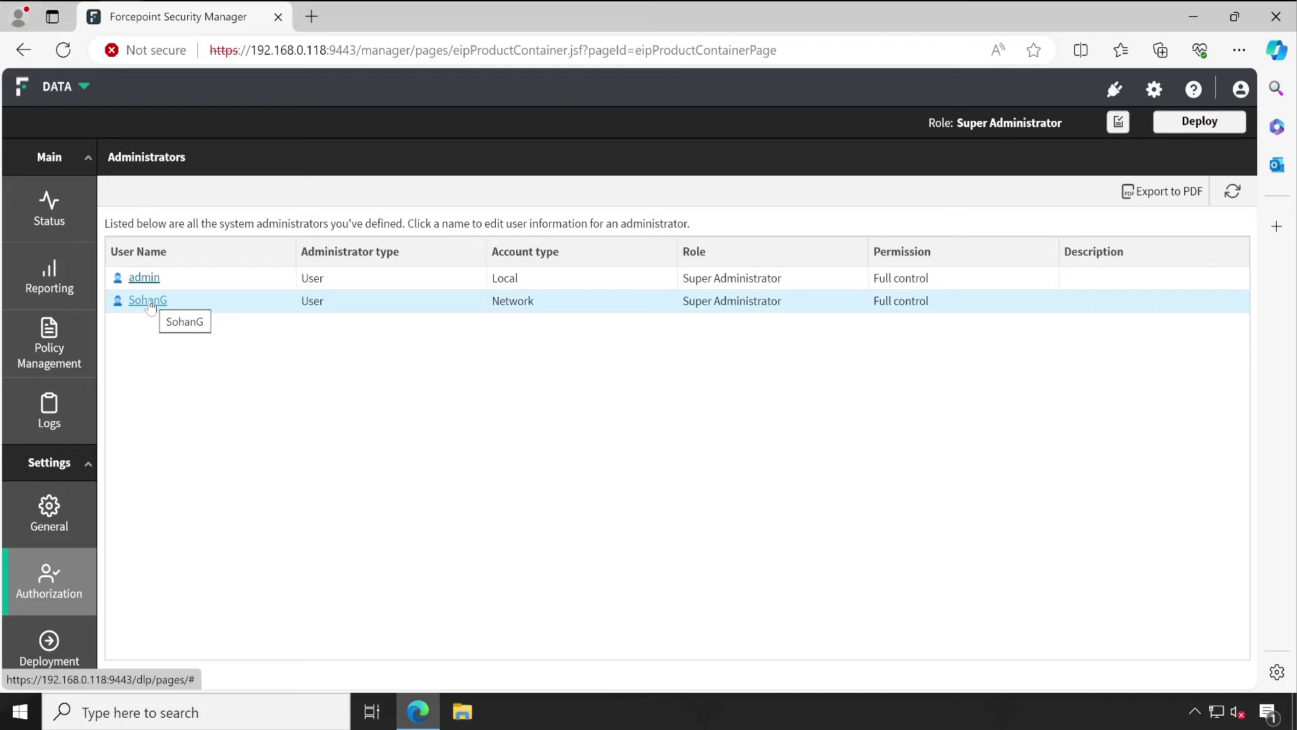
# Step: Assign the network user the Default Role and enable Audit incident detail views
pyautogui.click(148, 299)
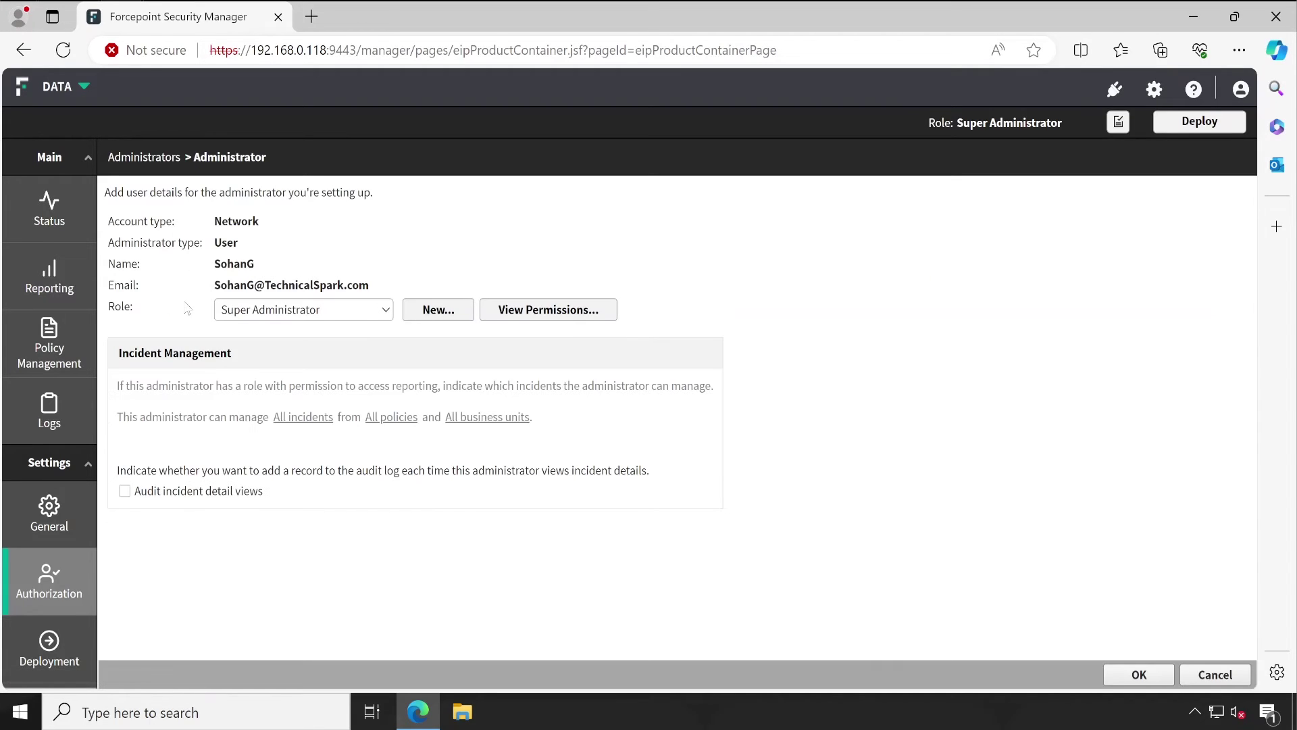
pyautogui.click(374, 311)
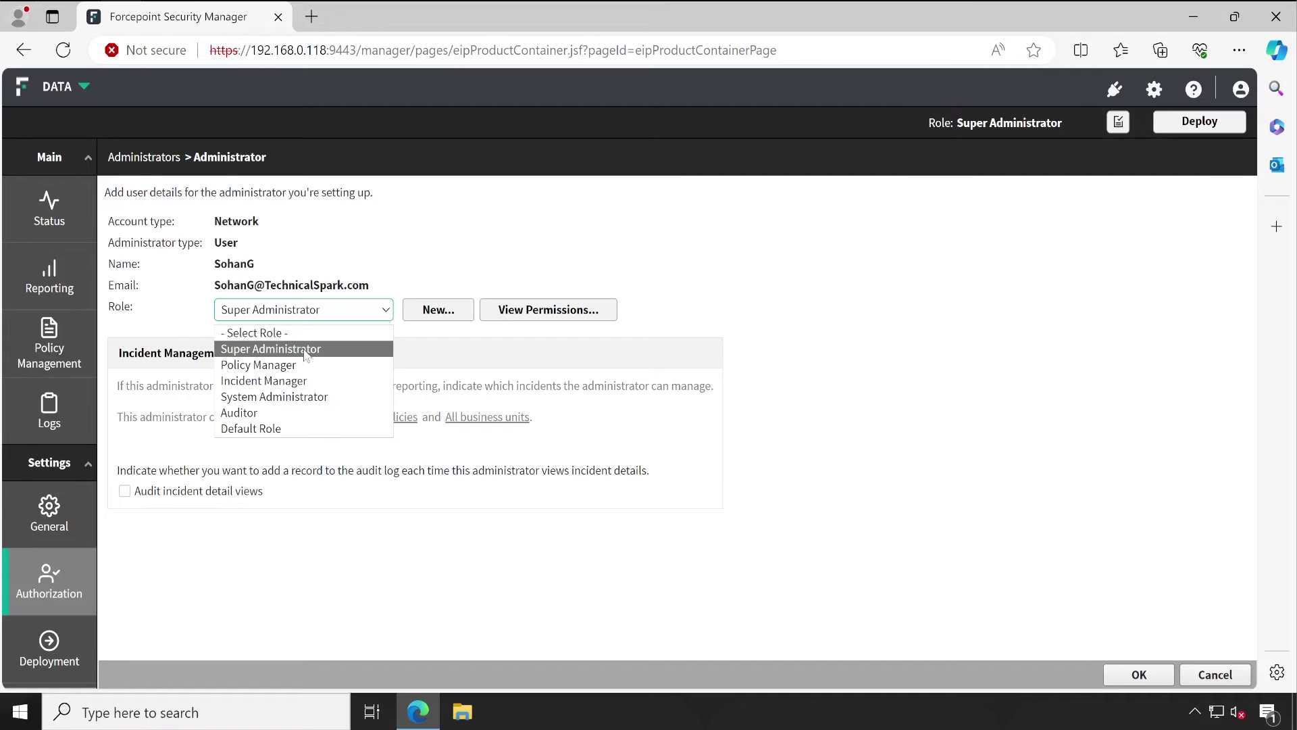
pyautogui.click(294, 433)
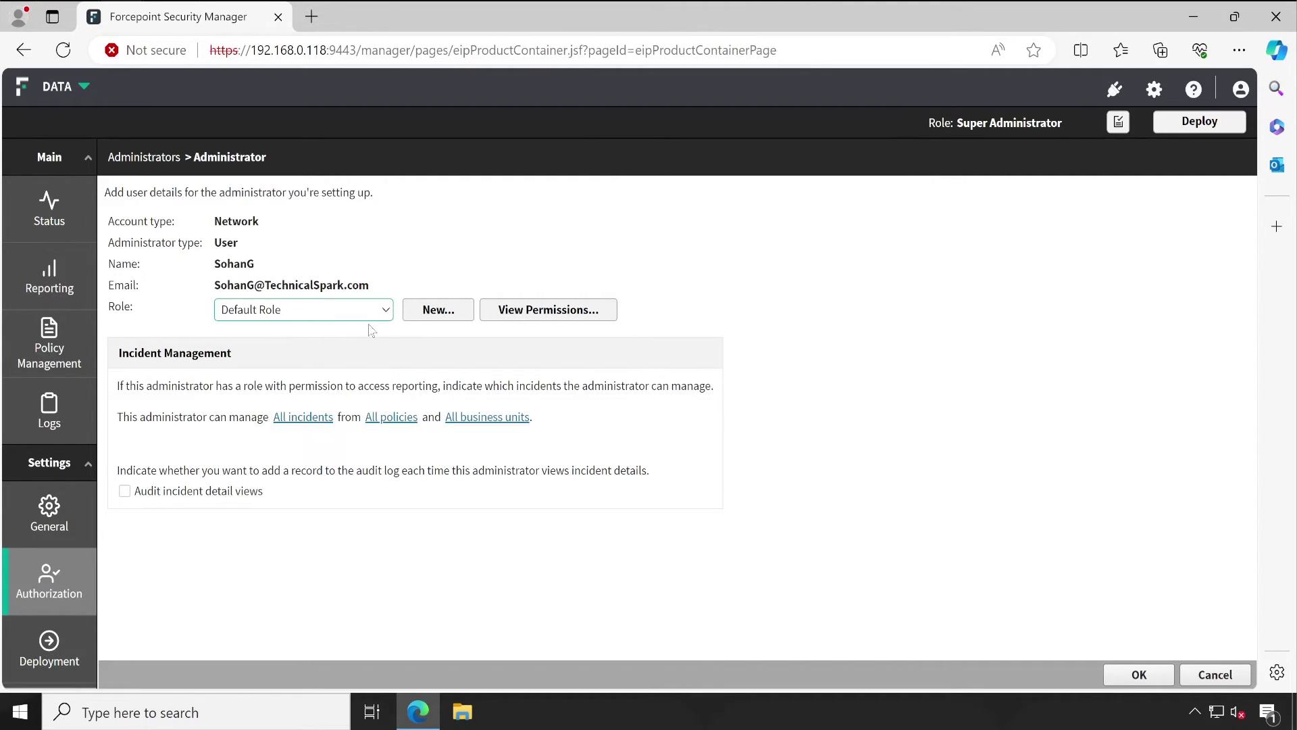
pyautogui.click(1141, 677)
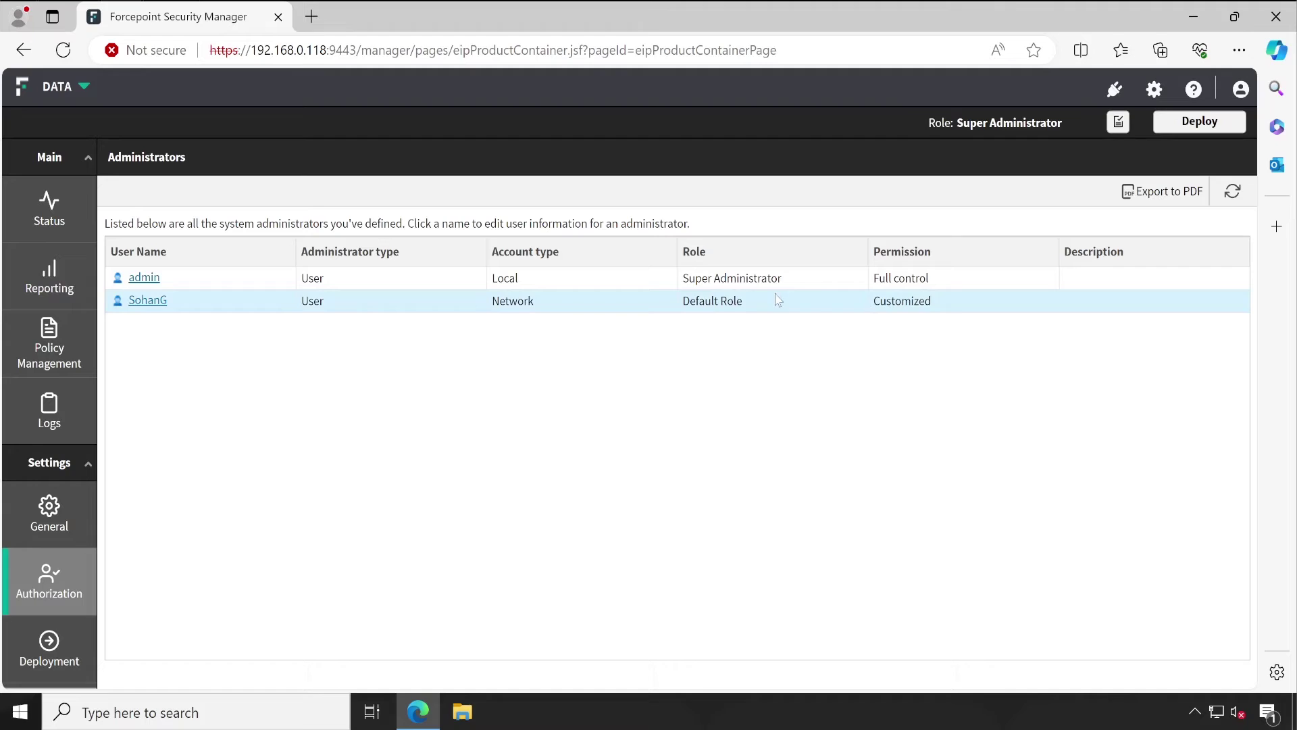
pyautogui.click(722, 305)
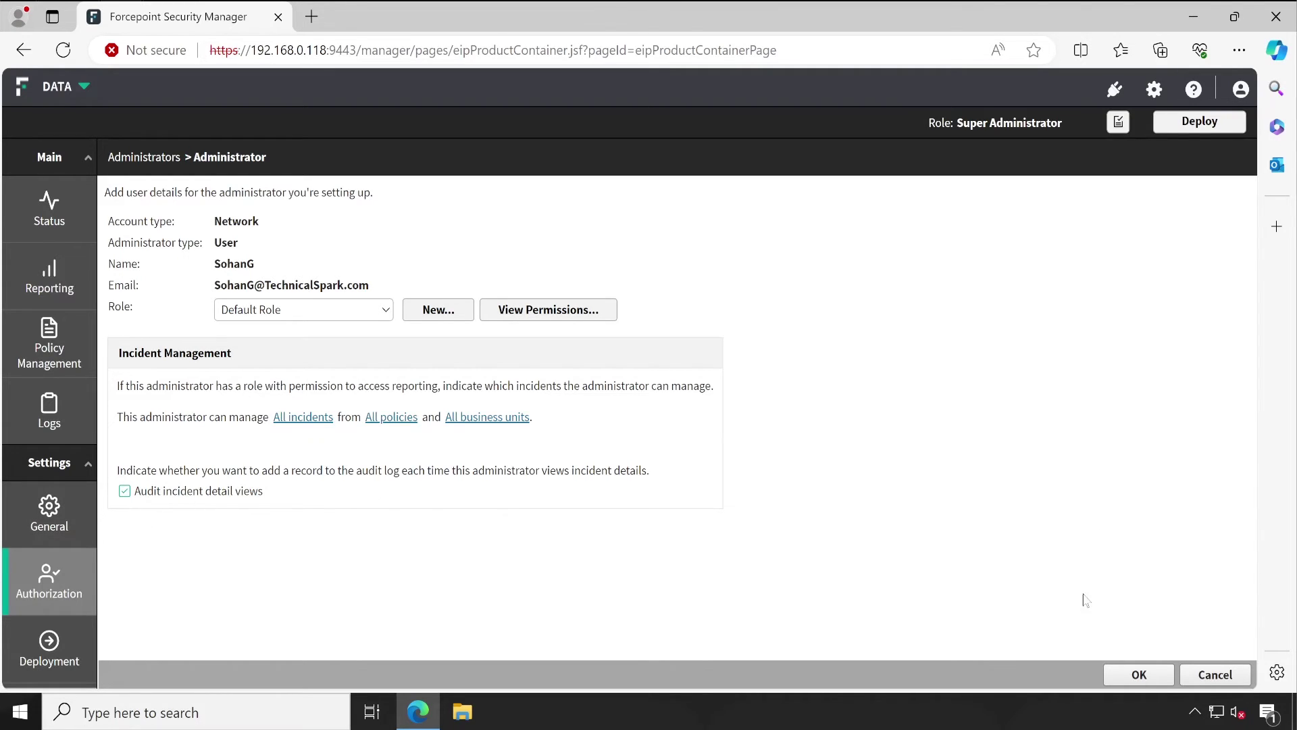
pyautogui.click(1141, 676)
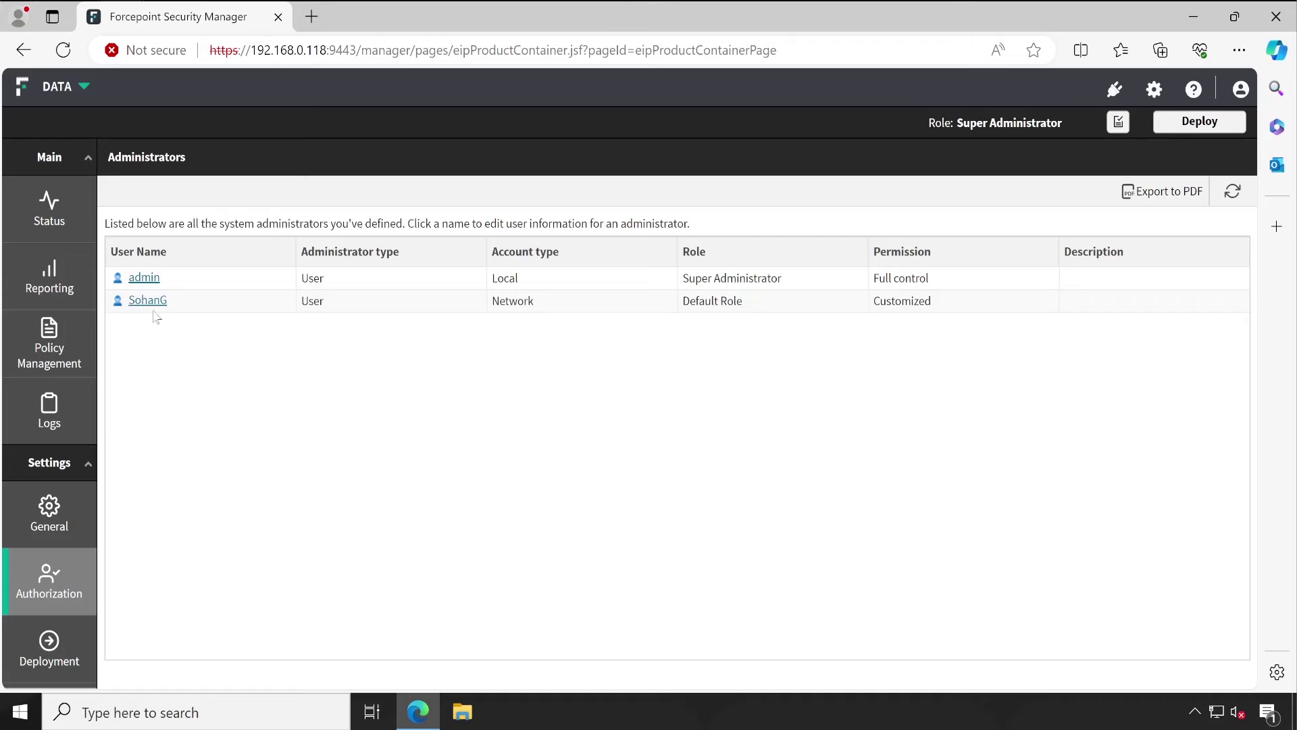
# Step: On the Roles page, review the Super Administrator permissions and cancel without changes
pyautogui.moveTo(57, 598)
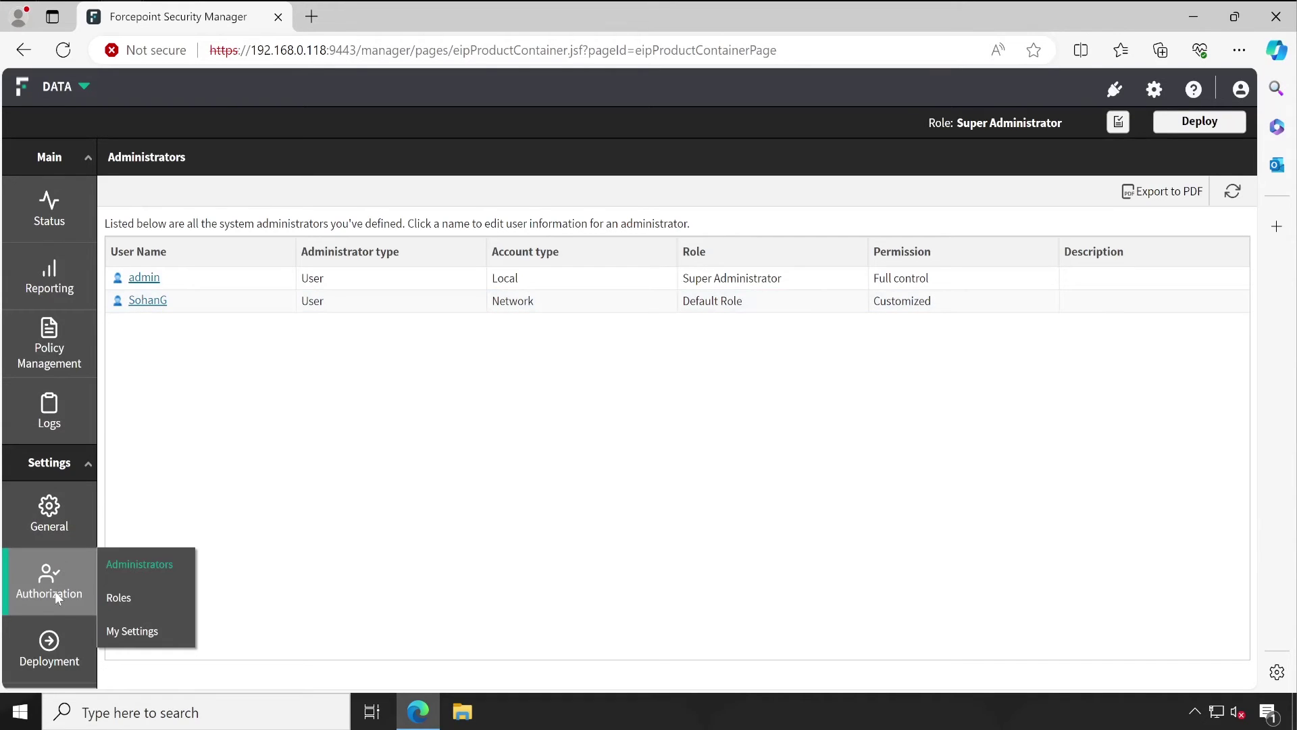
pyautogui.click(145, 603)
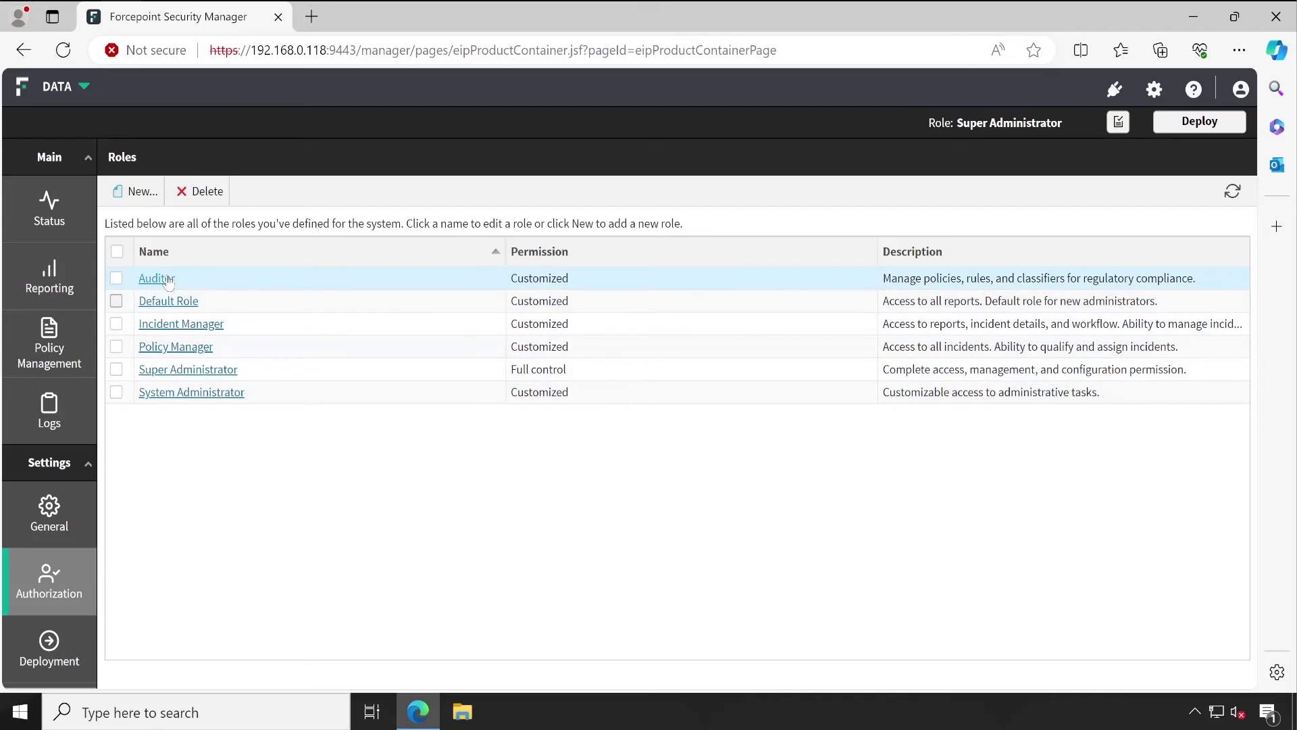
pyautogui.click(191, 375)
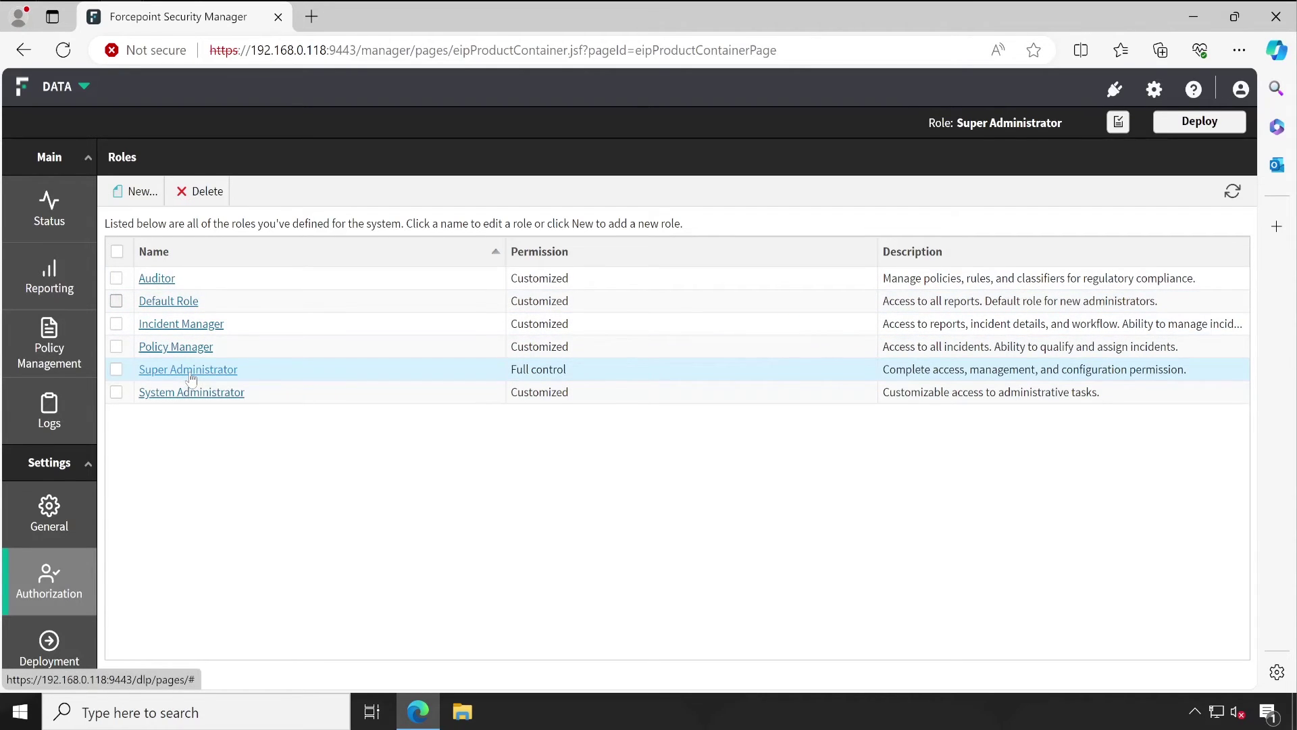
pyautogui.scroll(-15, 270, 460)
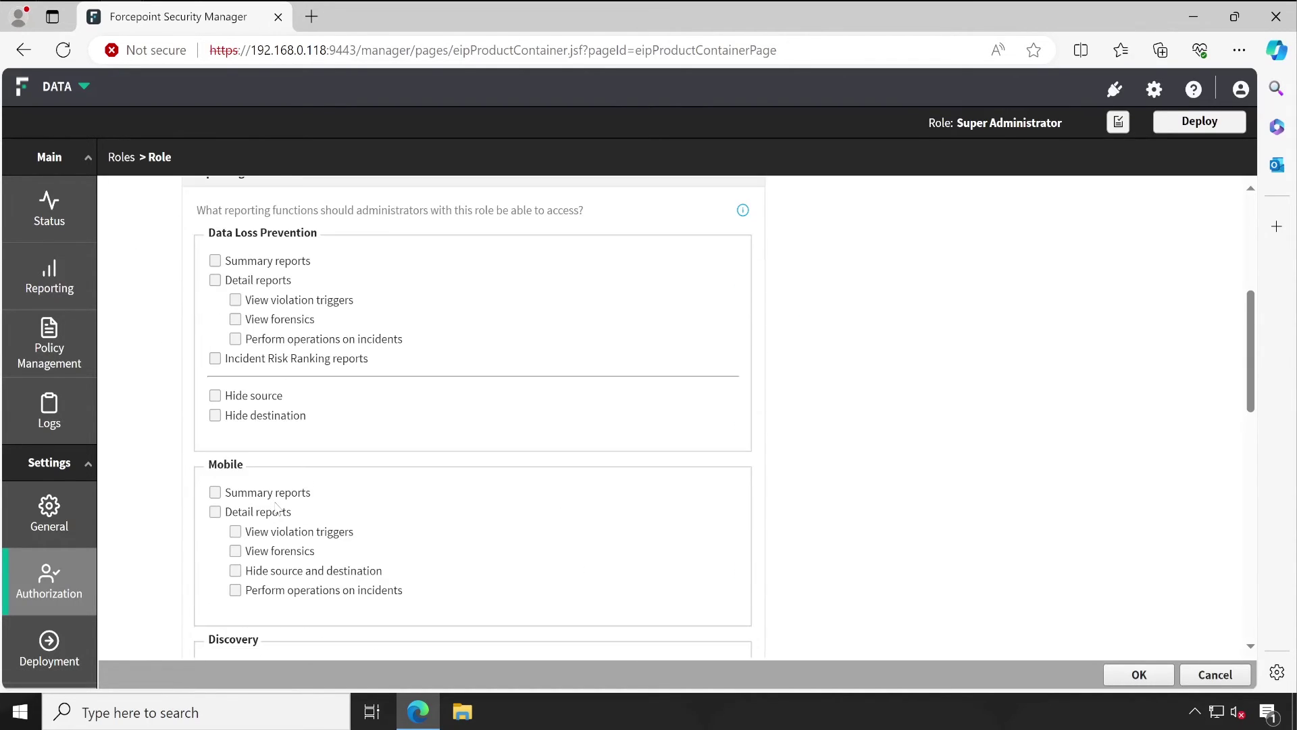
pyautogui.scroll(5, 278, 508)
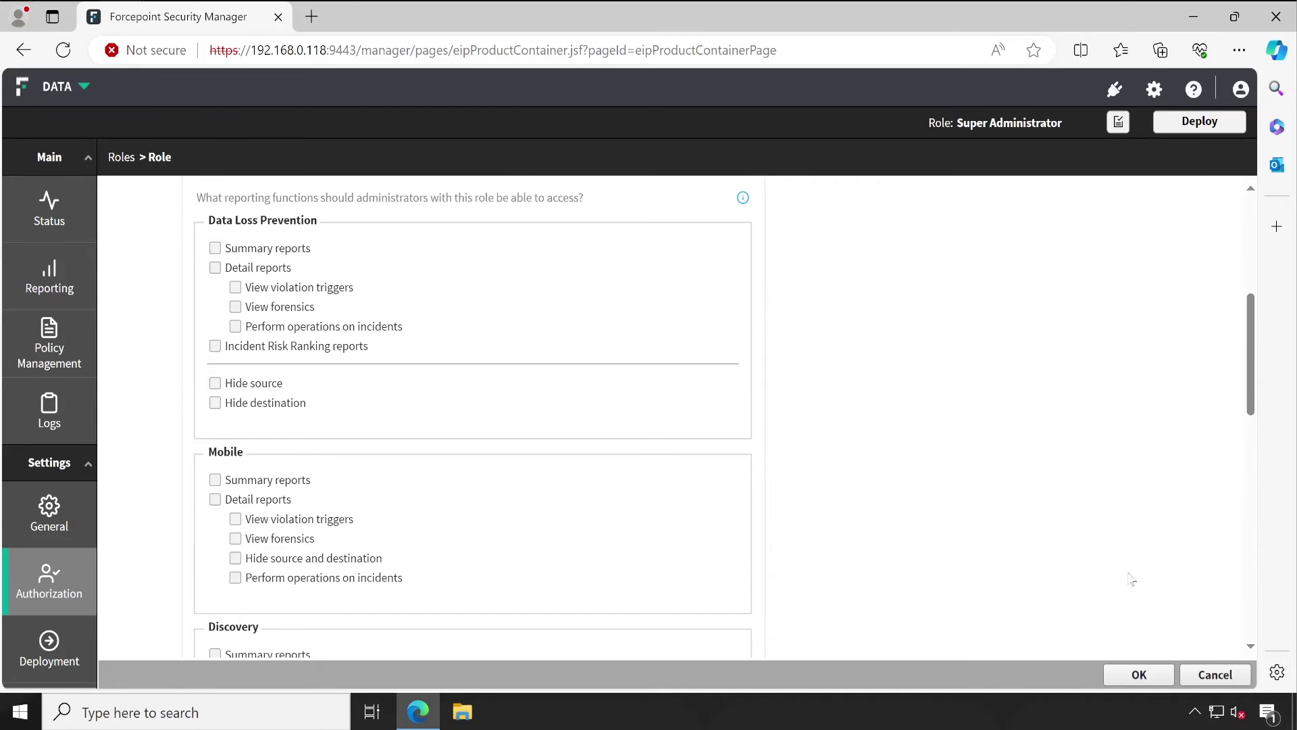
pyautogui.click(1215, 674)
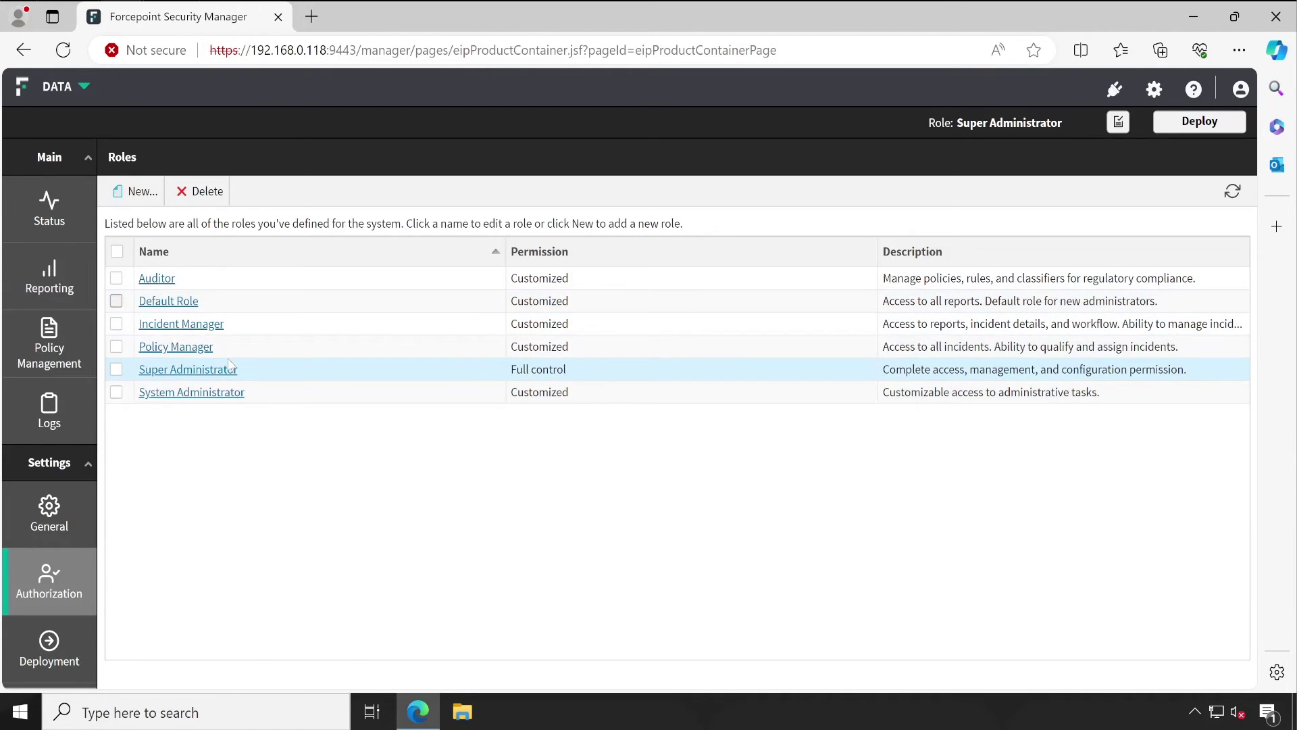
# Step: Browse a new role's permission sections, discard it, and return to the Data Administrators list
pyautogui.click(140, 196)
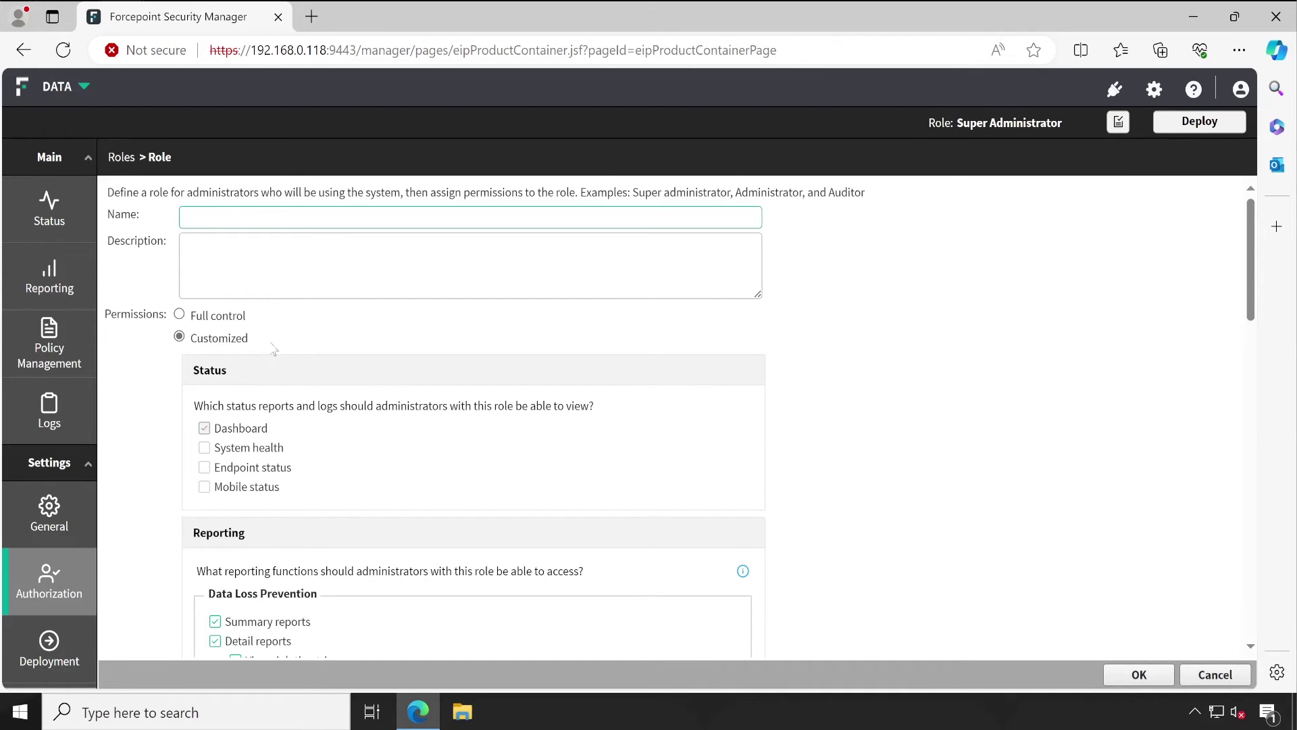
pyautogui.click(205, 449)
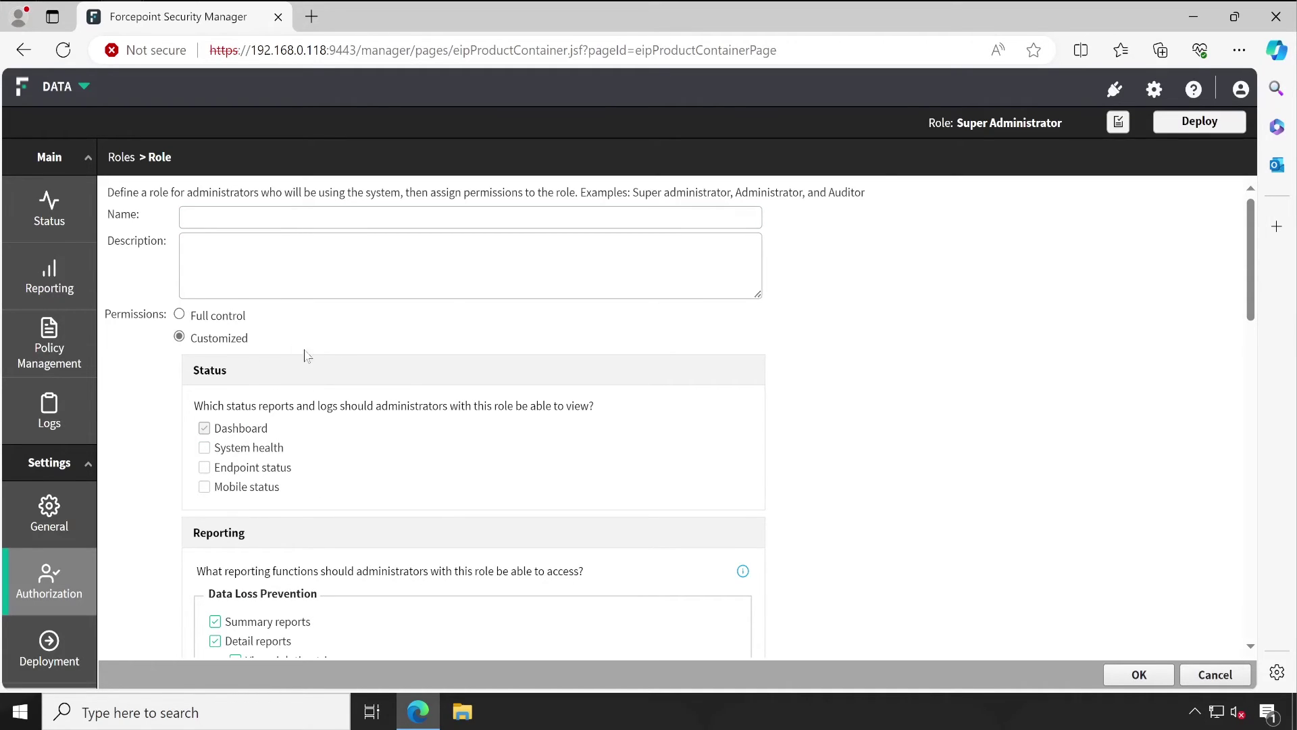
pyautogui.scroll(-2, 331, 521)
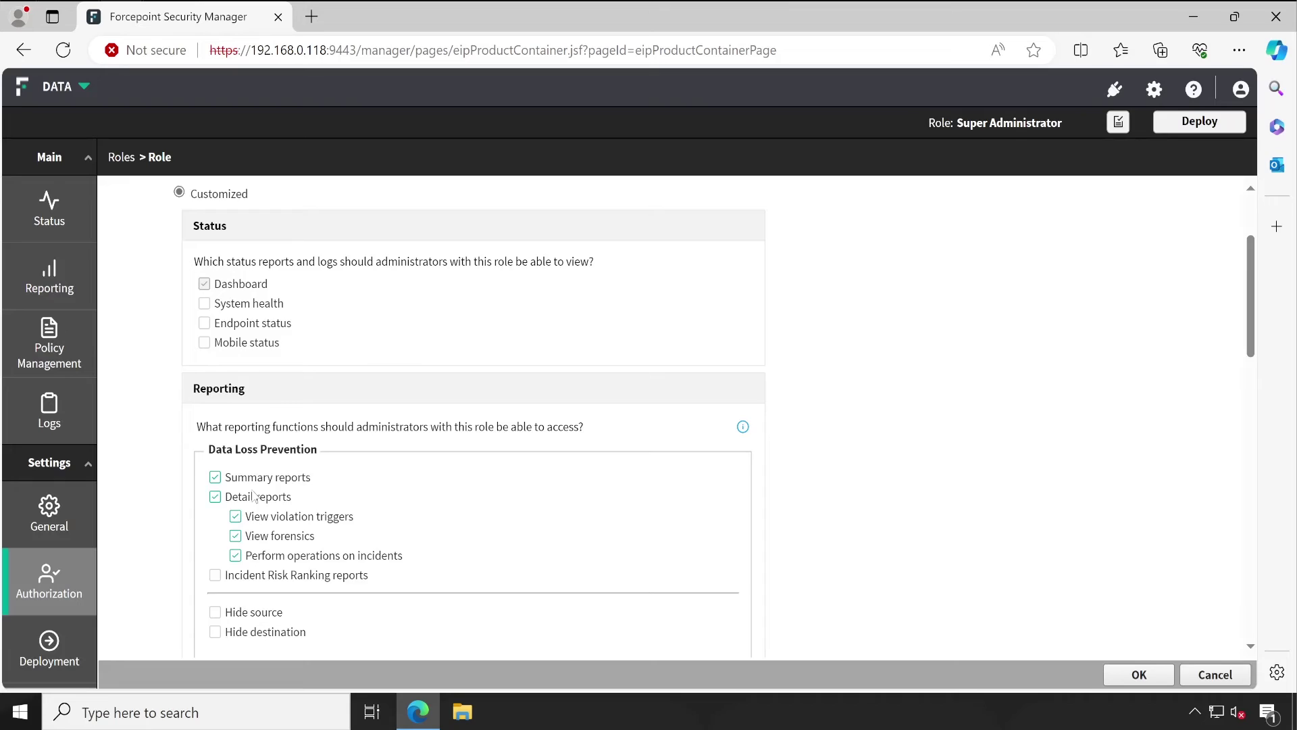
pyautogui.scroll(-10, 254, 497)
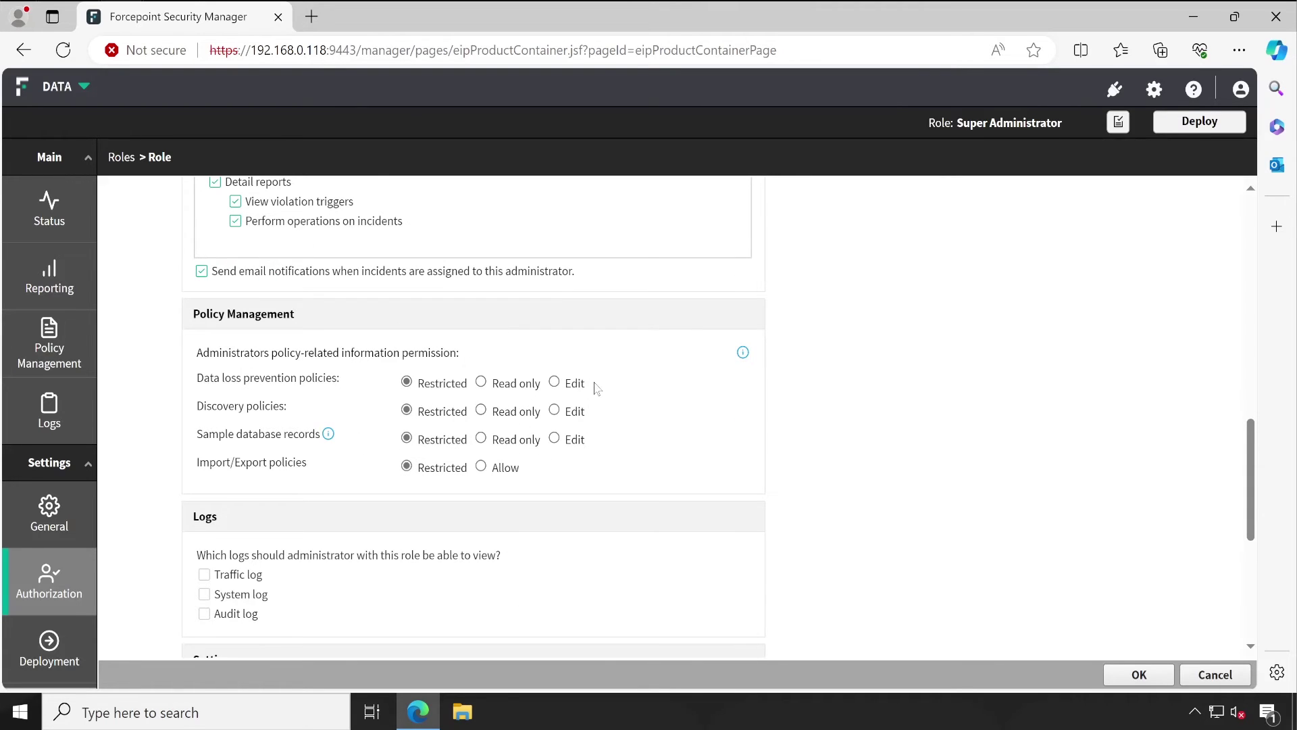
pyautogui.scroll(-4, 524, 579)
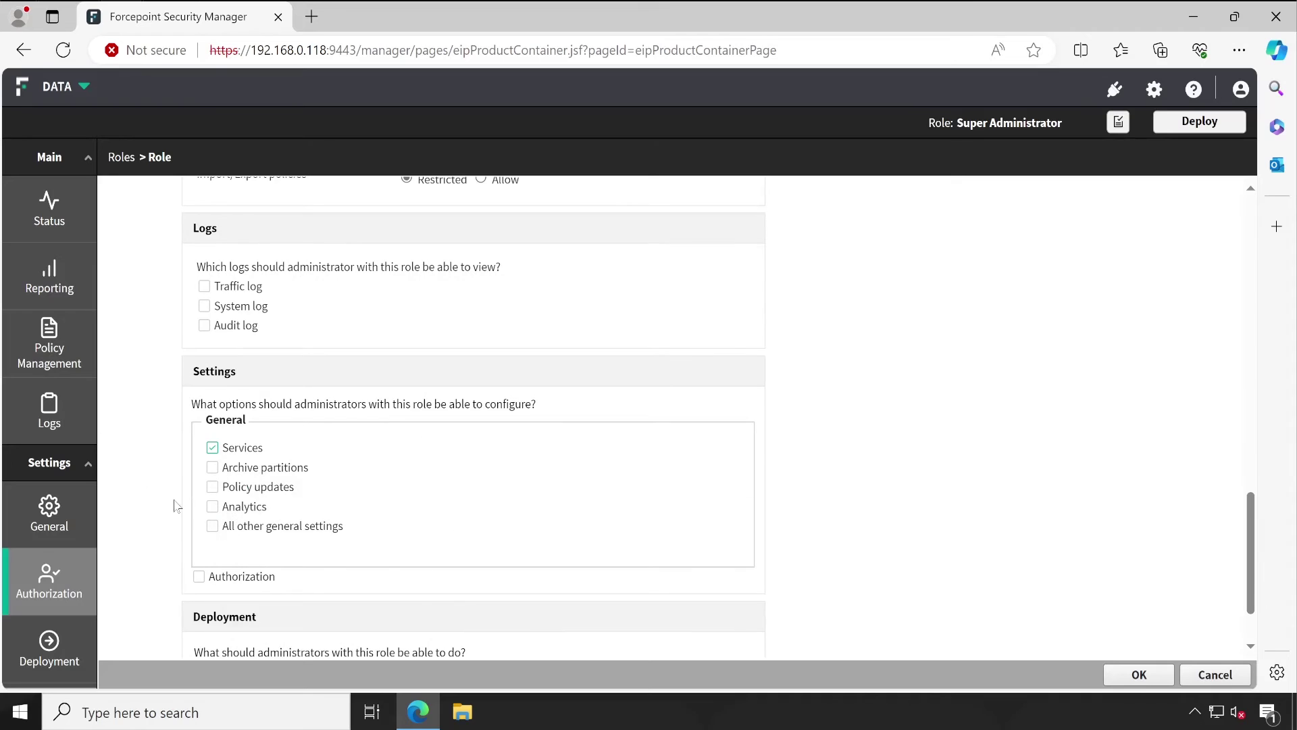
pyautogui.scroll(-1, 476, 514)
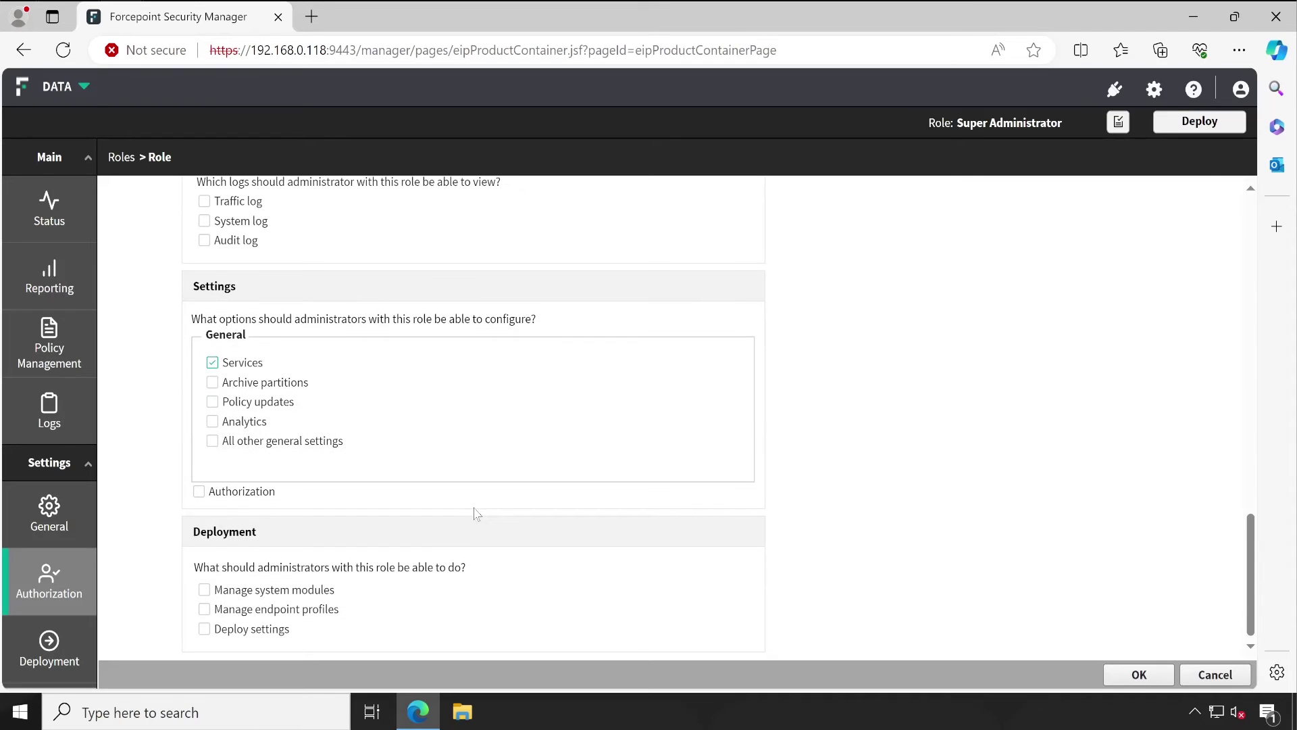
pyautogui.click(1214, 675)
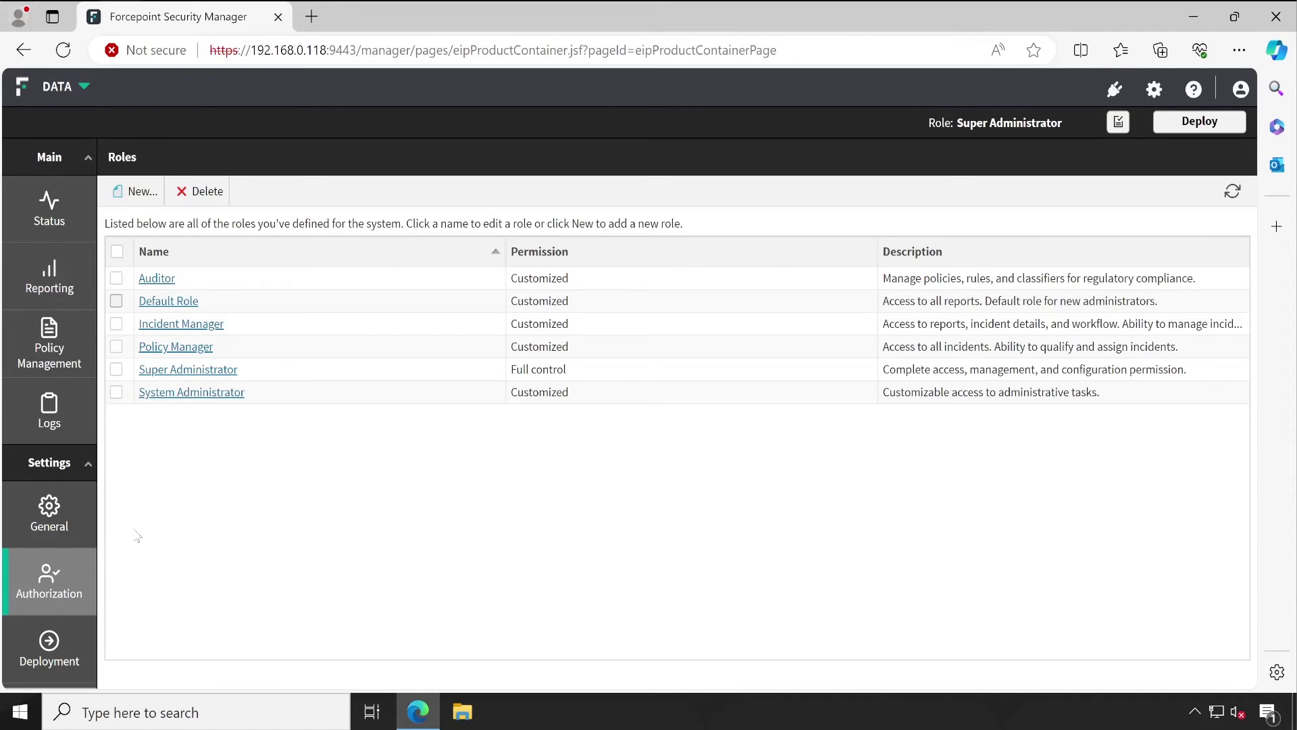
pyautogui.moveTo(76, 574)
pyautogui.click(169, 567)
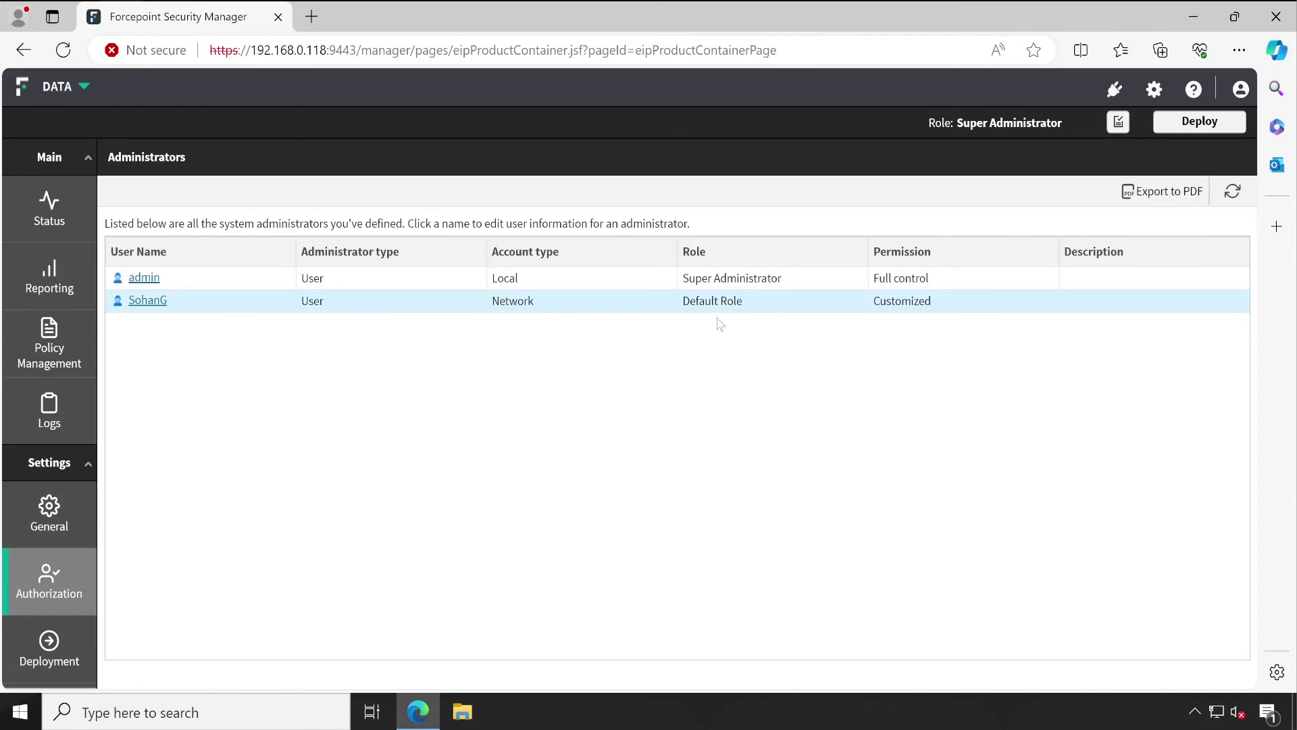
# Step: Keep the network user on Default Role and view its permissions: Dashboard, Summary and Detail reports
pyautogui.click(147, 301)
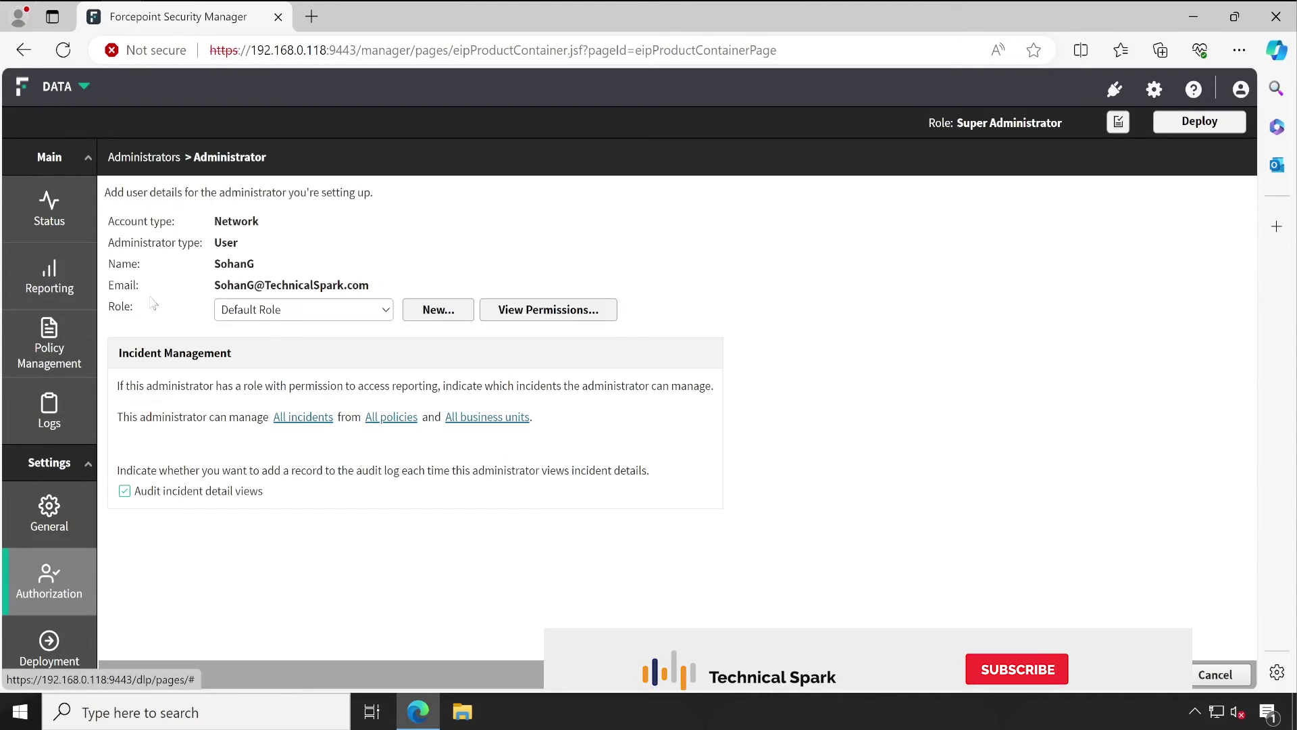
pyautogui.click(341, 310)
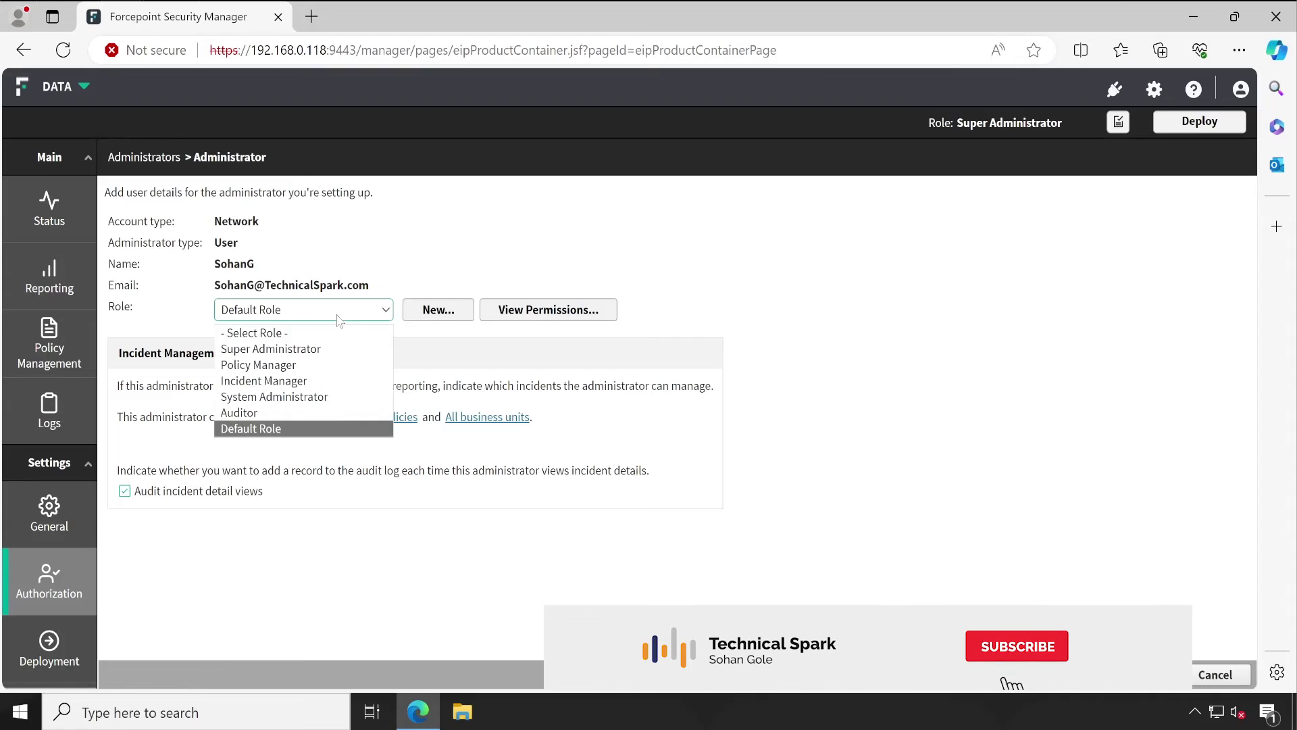
pyautogui.click(289, 561)
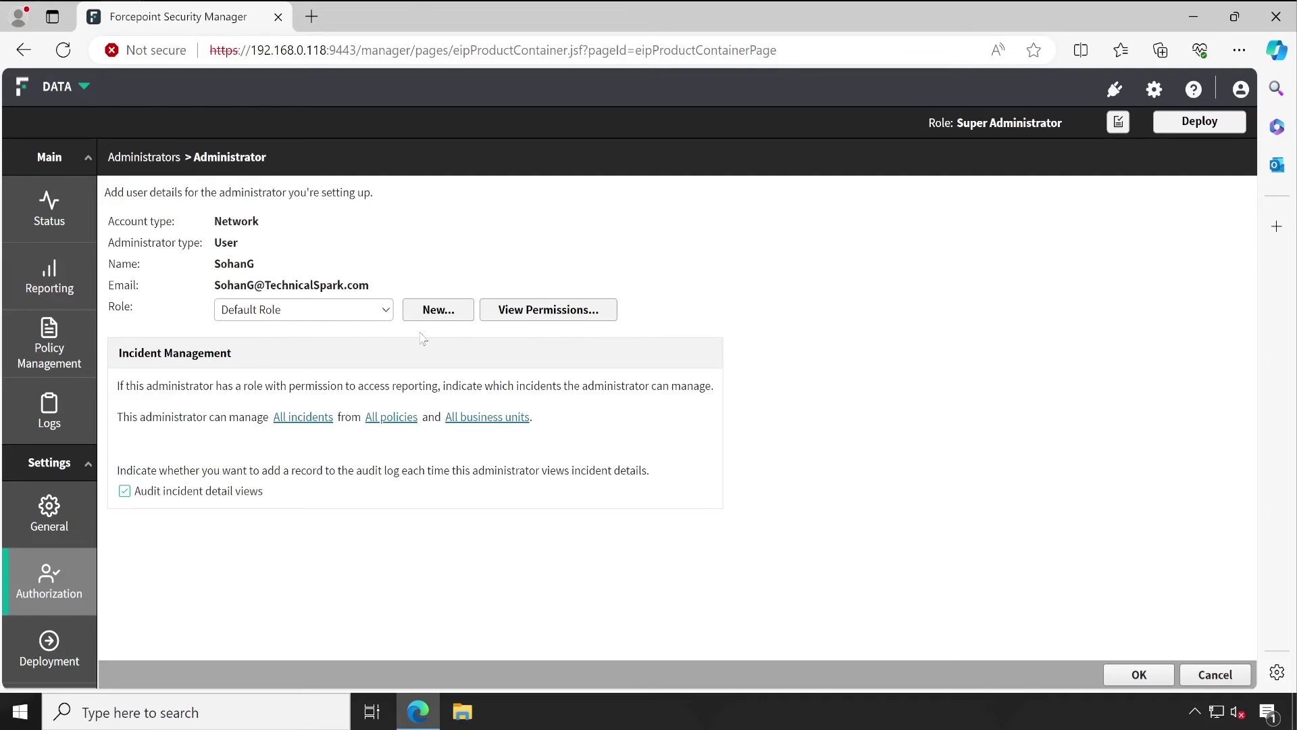
pyautogui.click(562, 312)
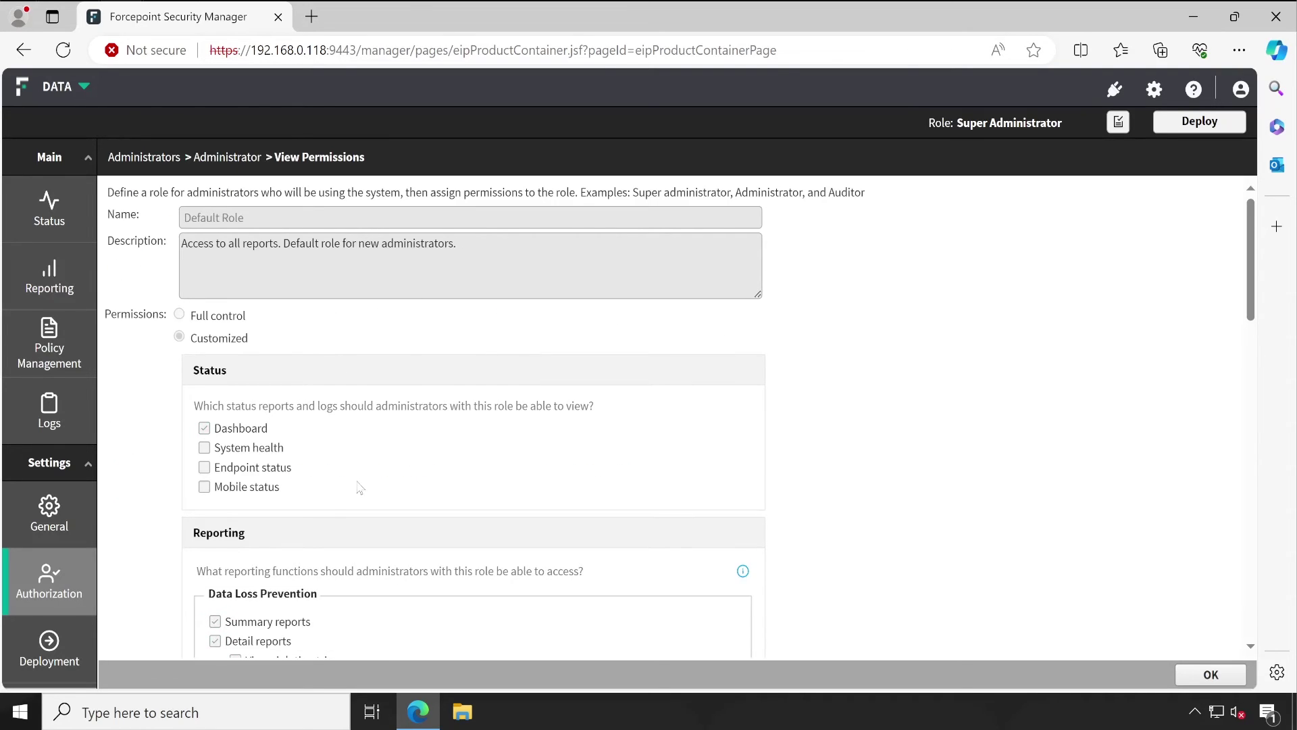
pyautogui.scroll(-10, 359, 486)
pyautogui.scroll(10, 368, 490)
# Step: Log off the admin session from the account menu
pyautogui.click(1240, 89)
pyautogui.click(1240, 89)
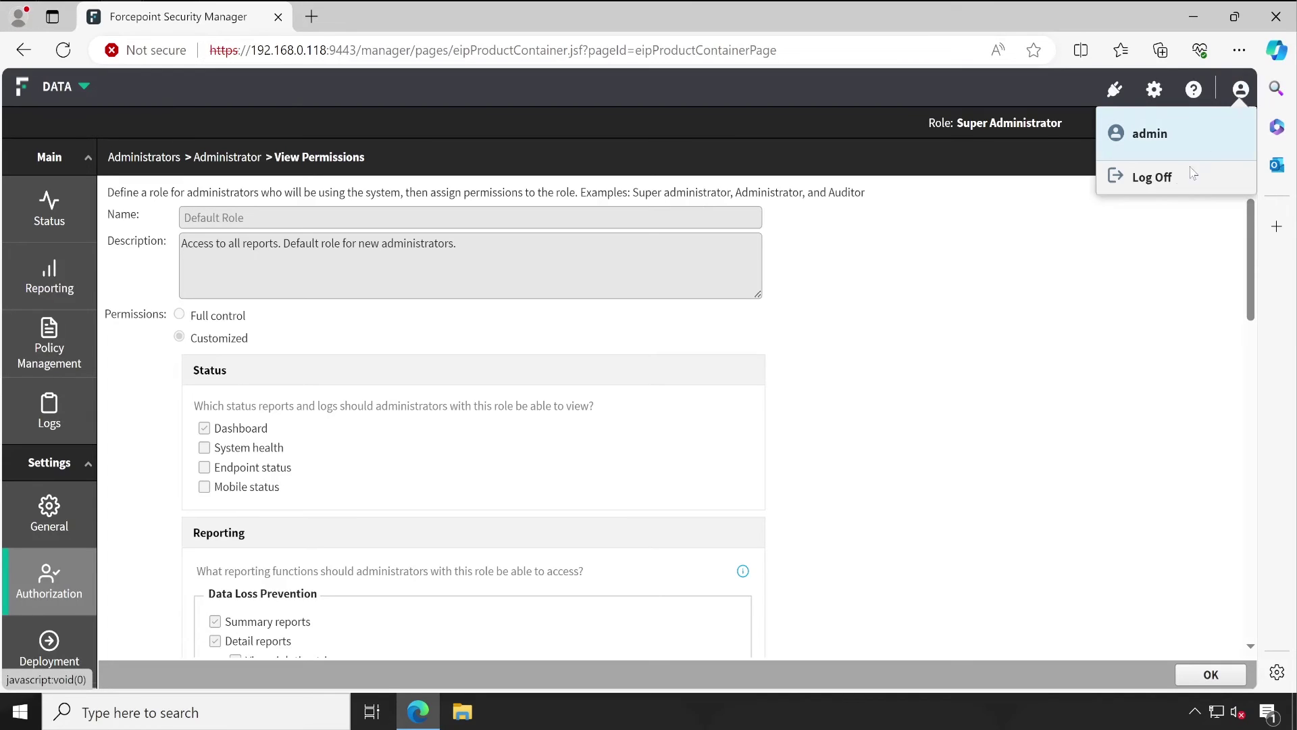
pyautogui.click(1155, 181)
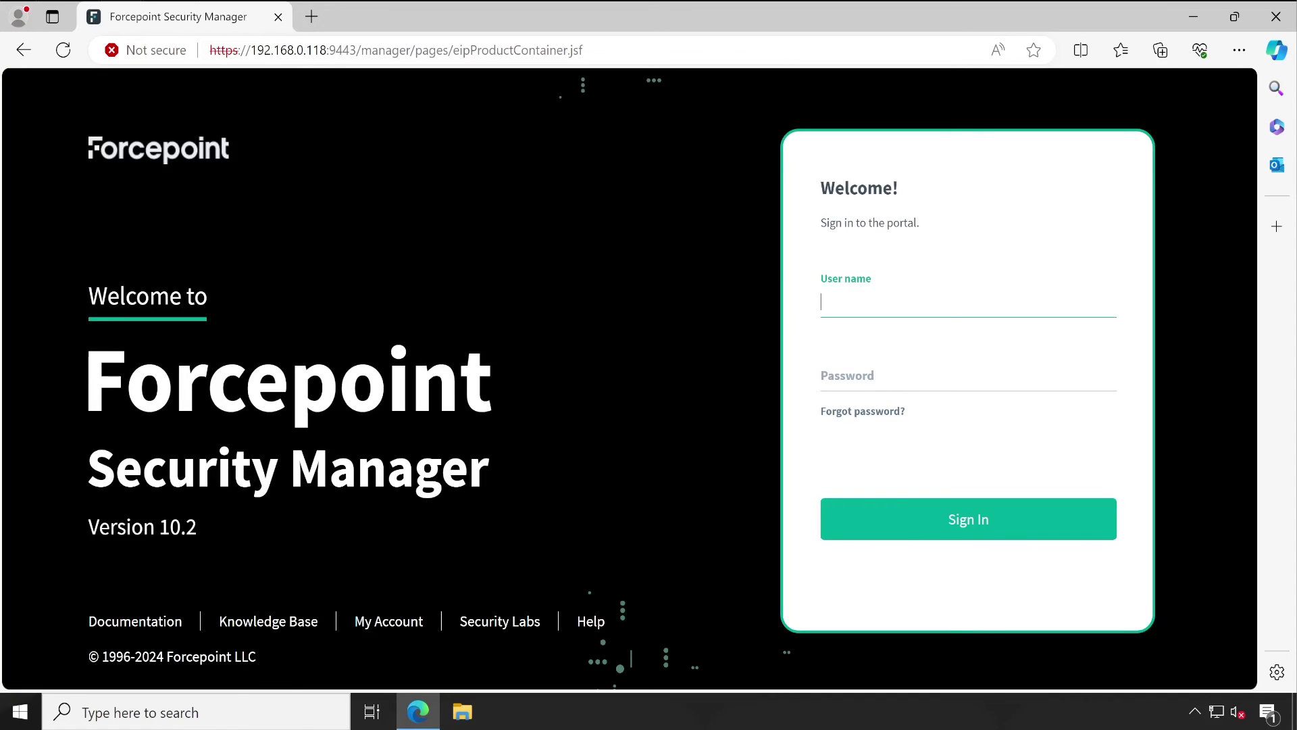
# Step: Sign in with the network administrator's user name and password
pyautogui.write('SohanG')
pyautogui.press('Tab')
pyautogui.write('••')
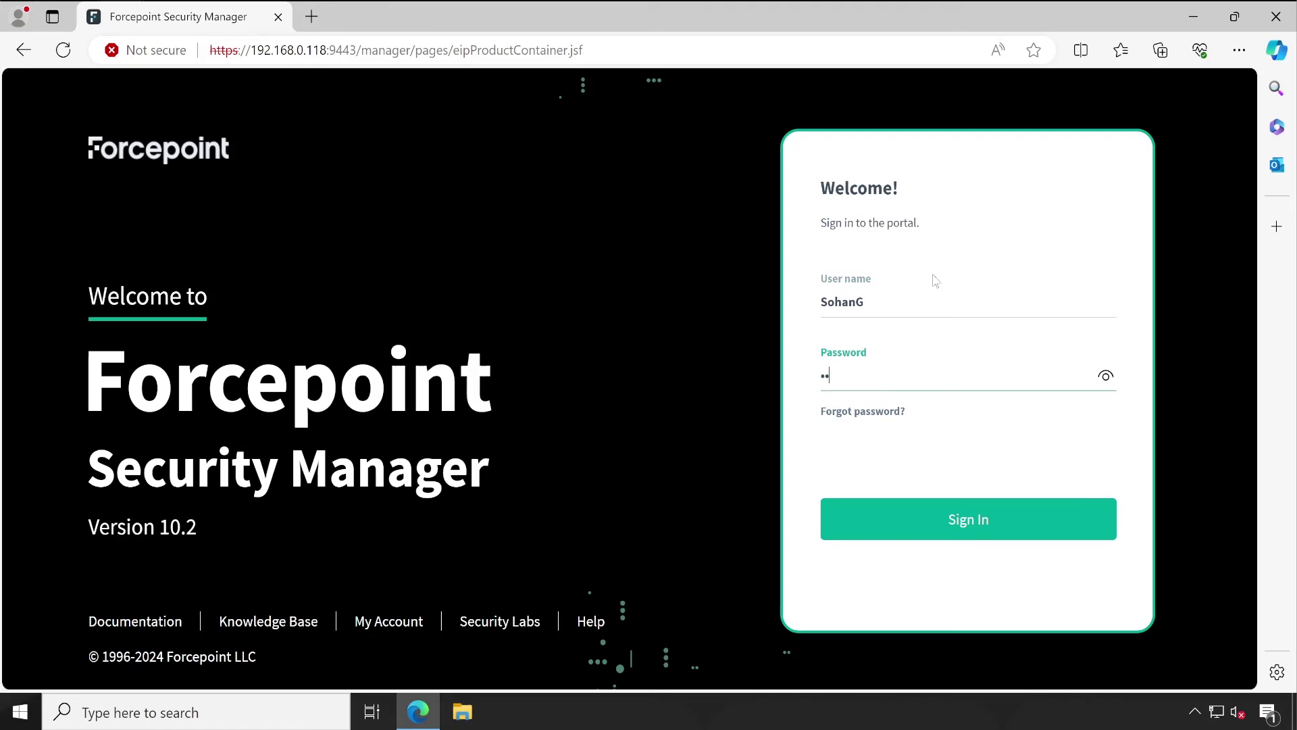
pyautogui.write('•••••••')
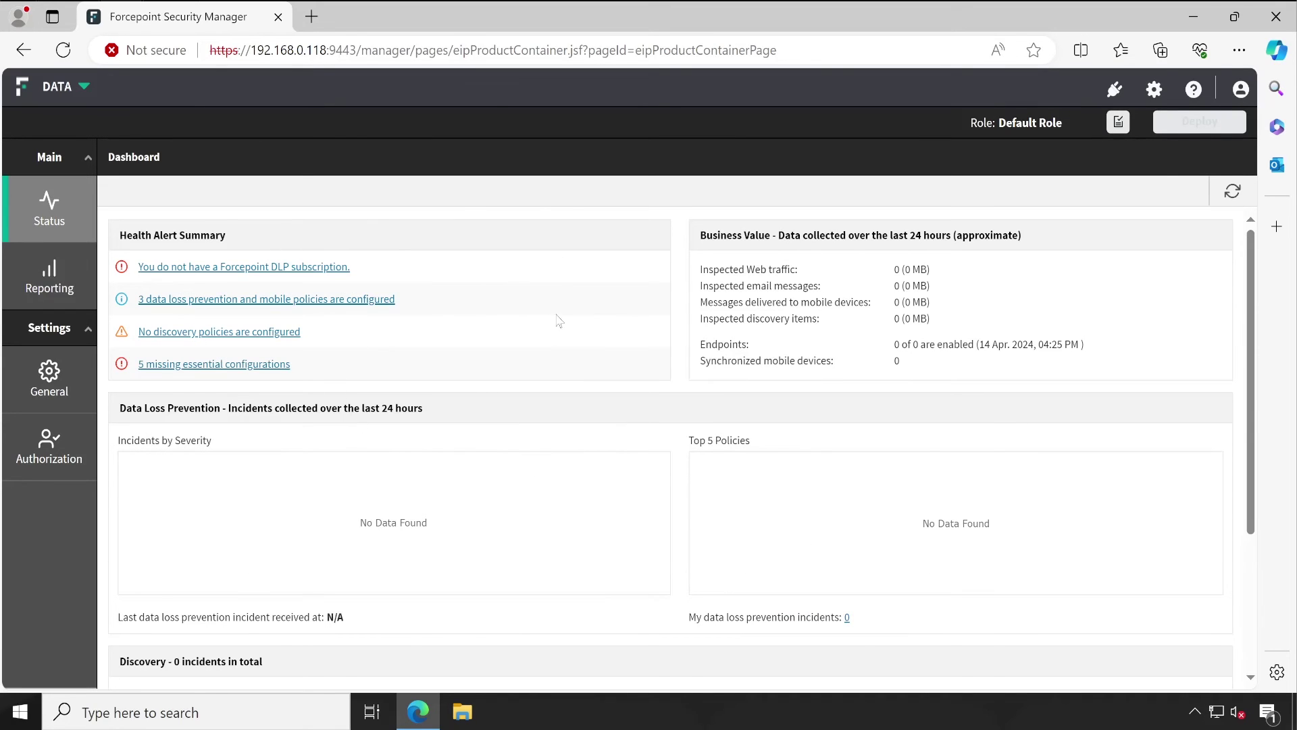
# Step: Check the restricted Reporting and Status menus available to the Default Role
pyautogui.click(51, 274)
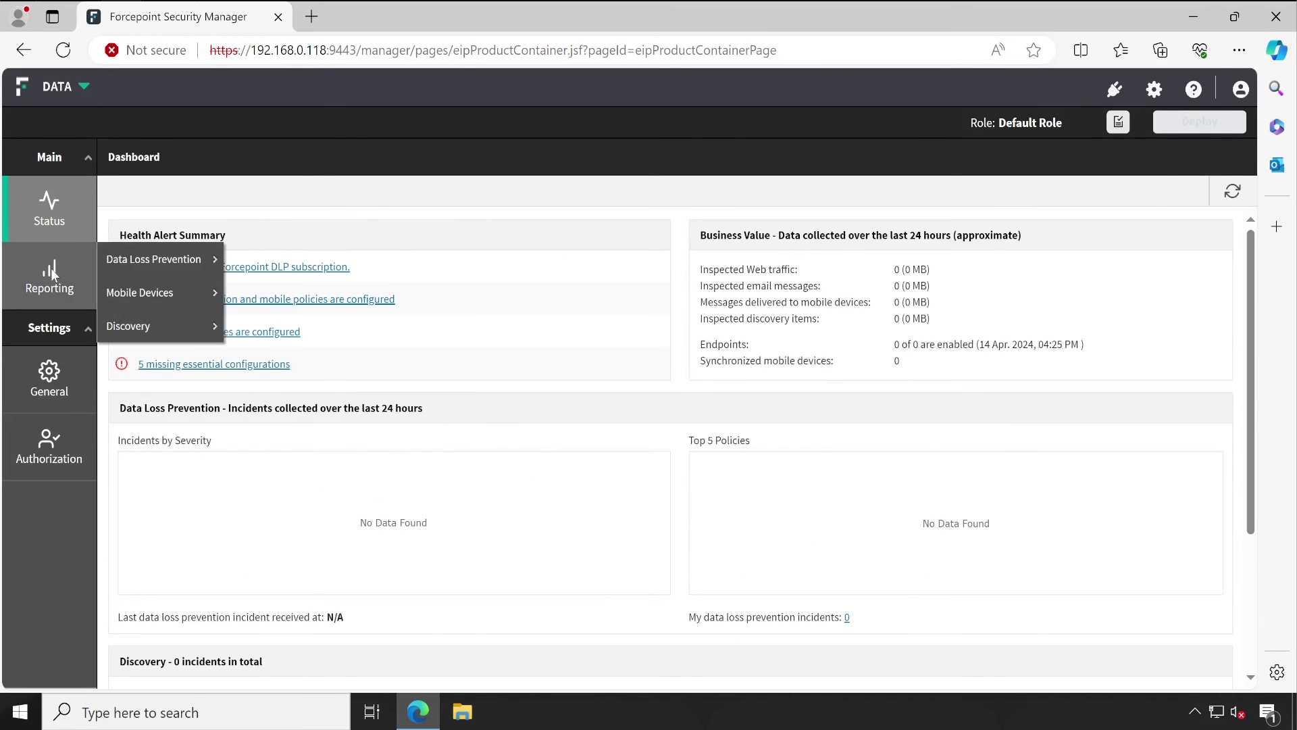
pyautogui.moveTo(170, 253)
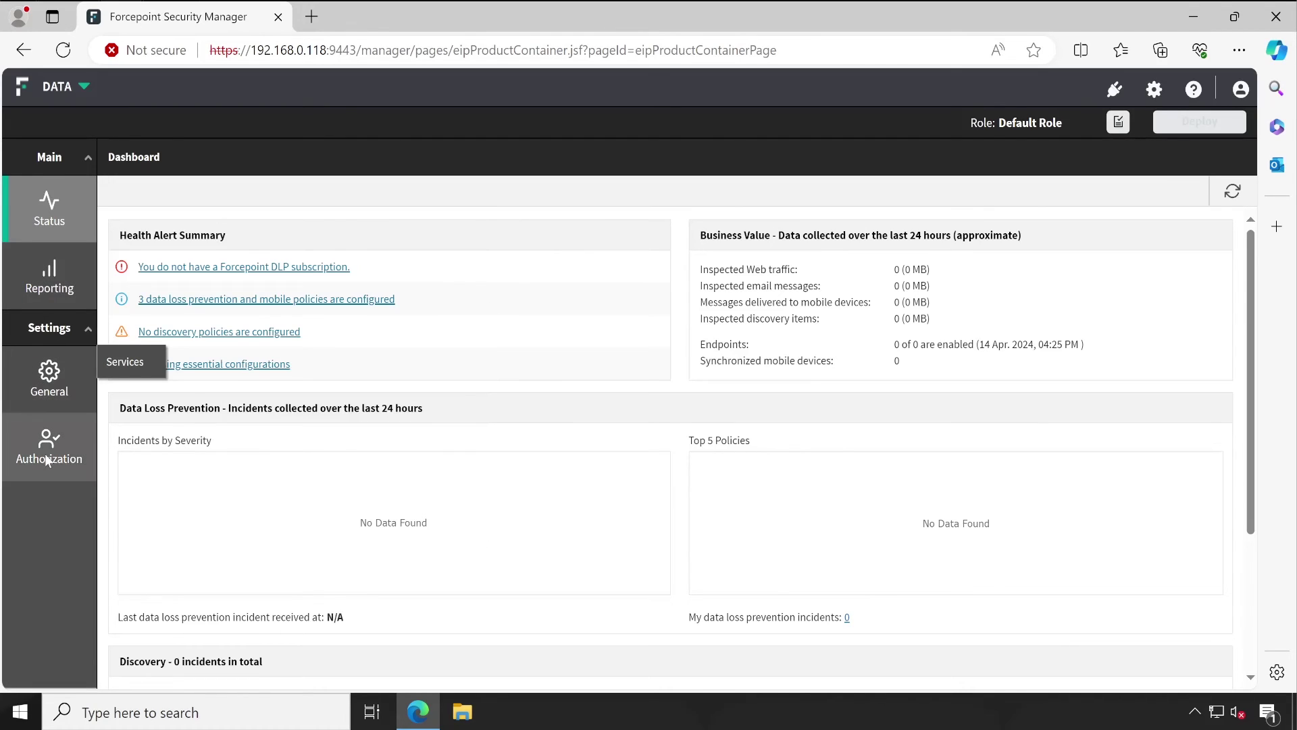
pyautogui.moveTo(47, 204)
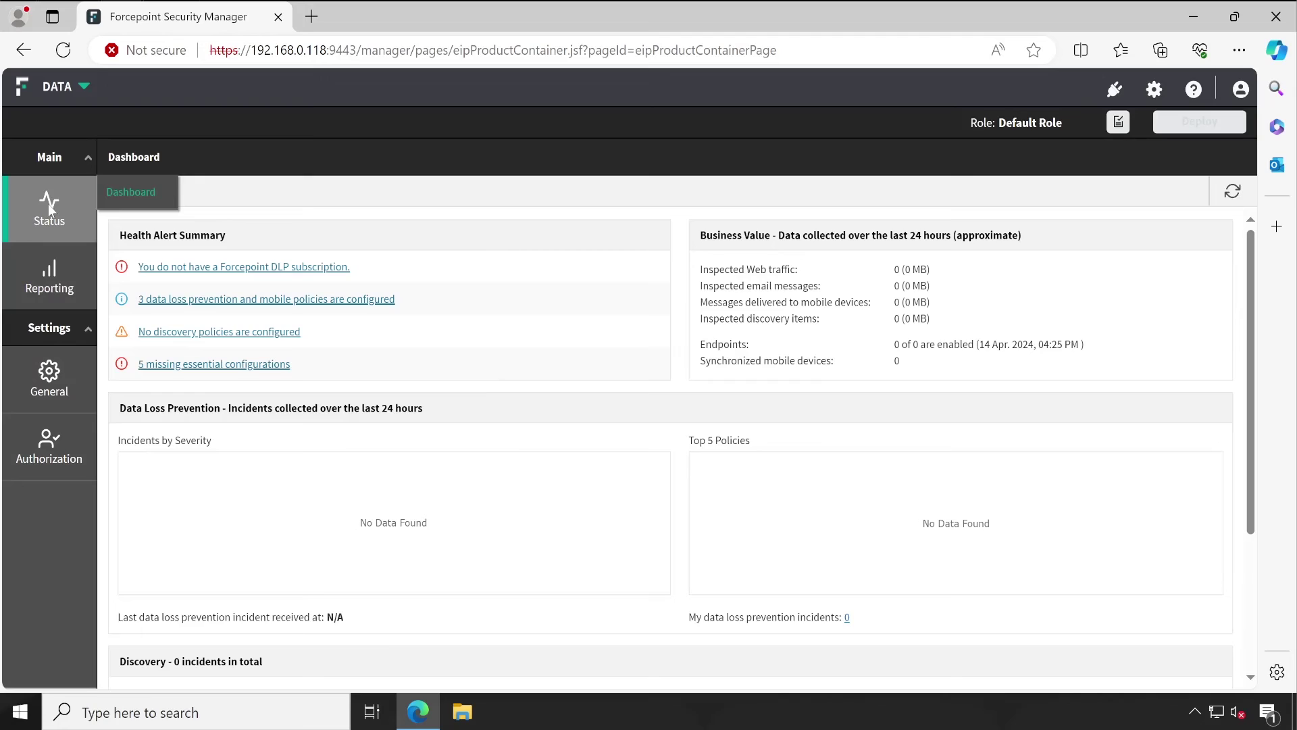
# Step: Open the global Settings General Administrators list
pyautogui.click(1153, 89)
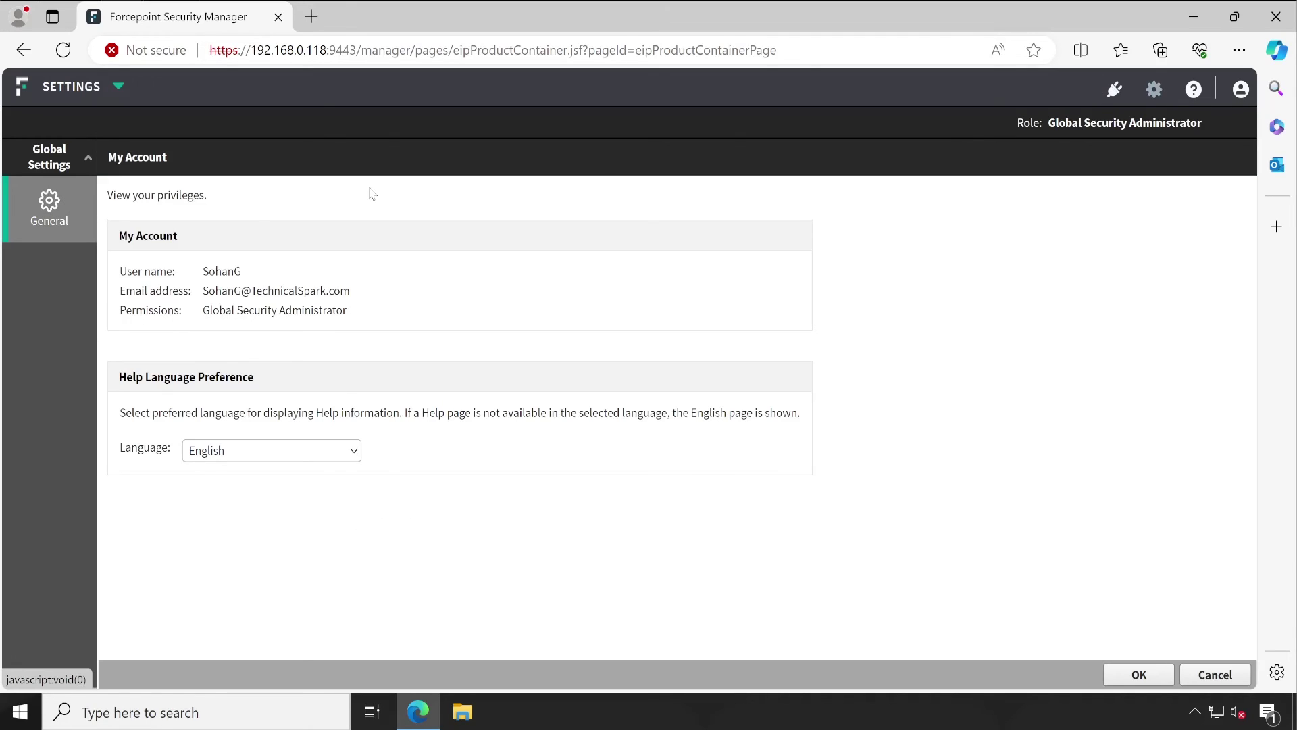
pyautogui.moveTo(55, 202)
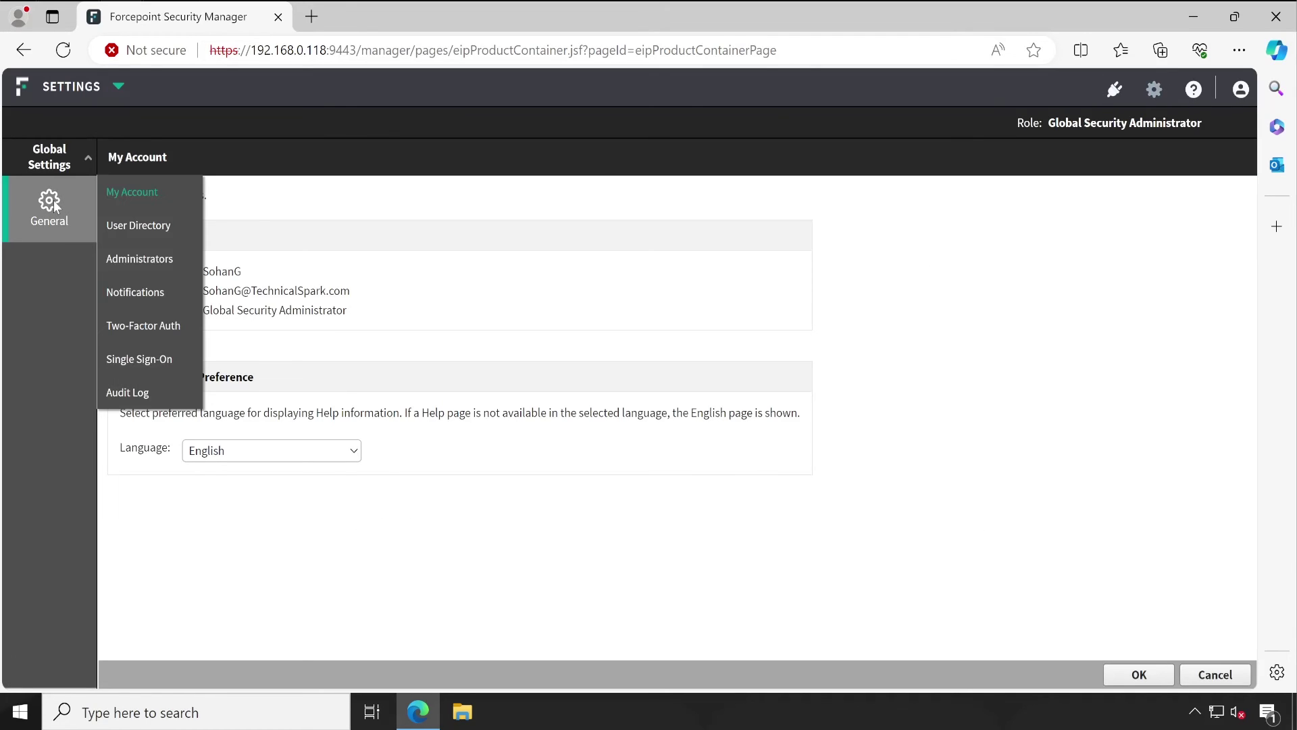
pyautogui.click(145, 273)
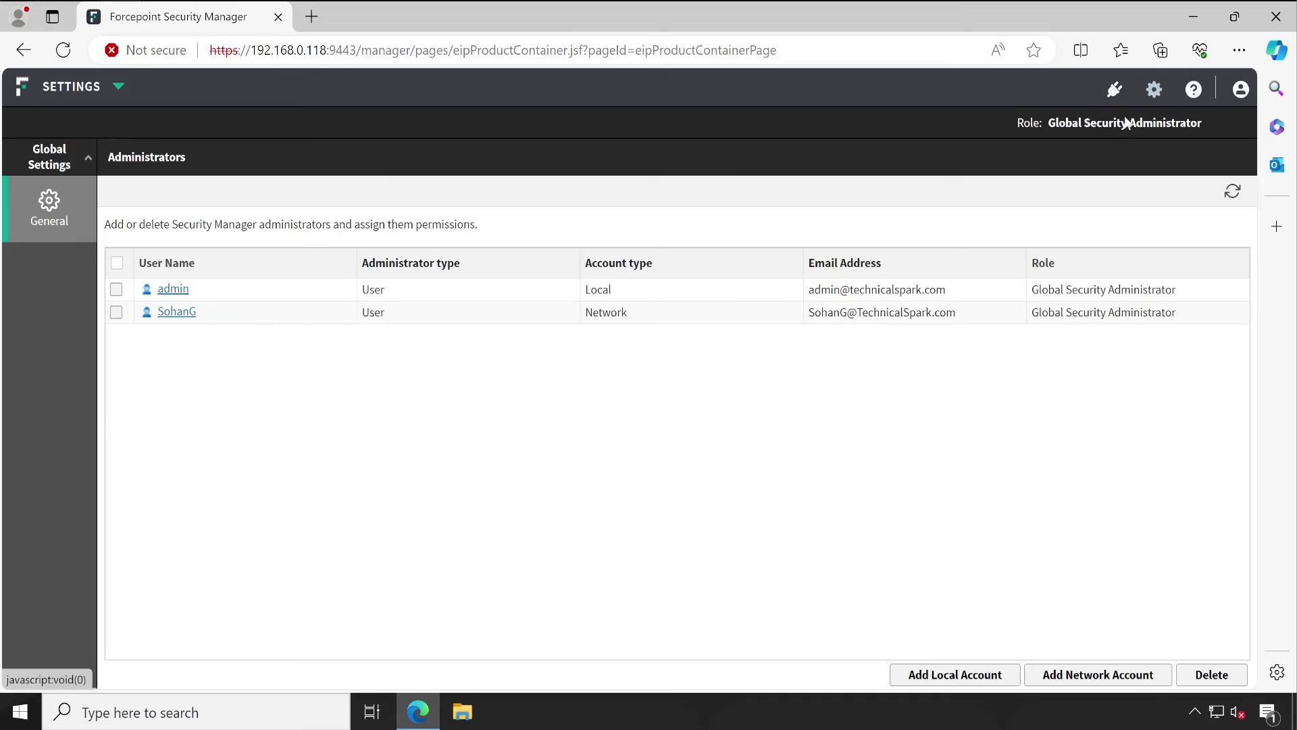
# Step: Switch the module selector from Settings to Data to show the Default Role DATA dashboard
pyautogui.moveTo(118, 86)
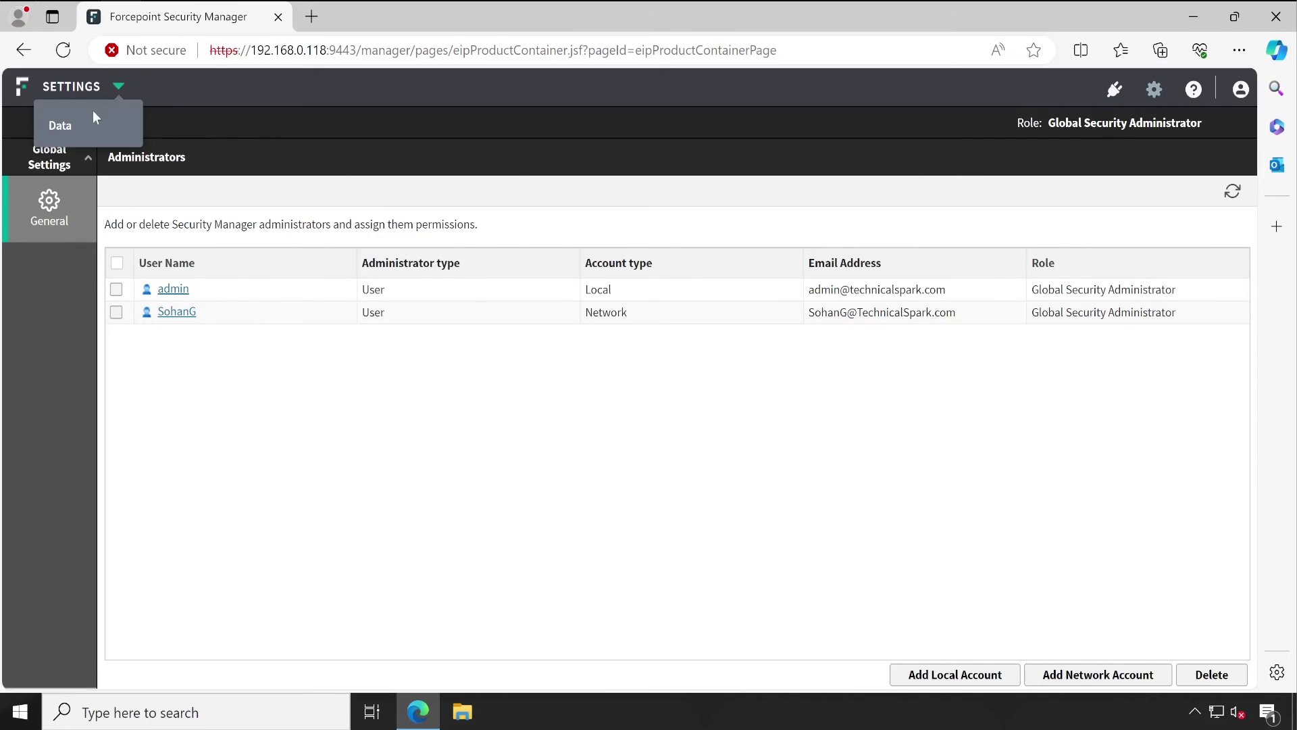
pyautogui.click(93, 120)
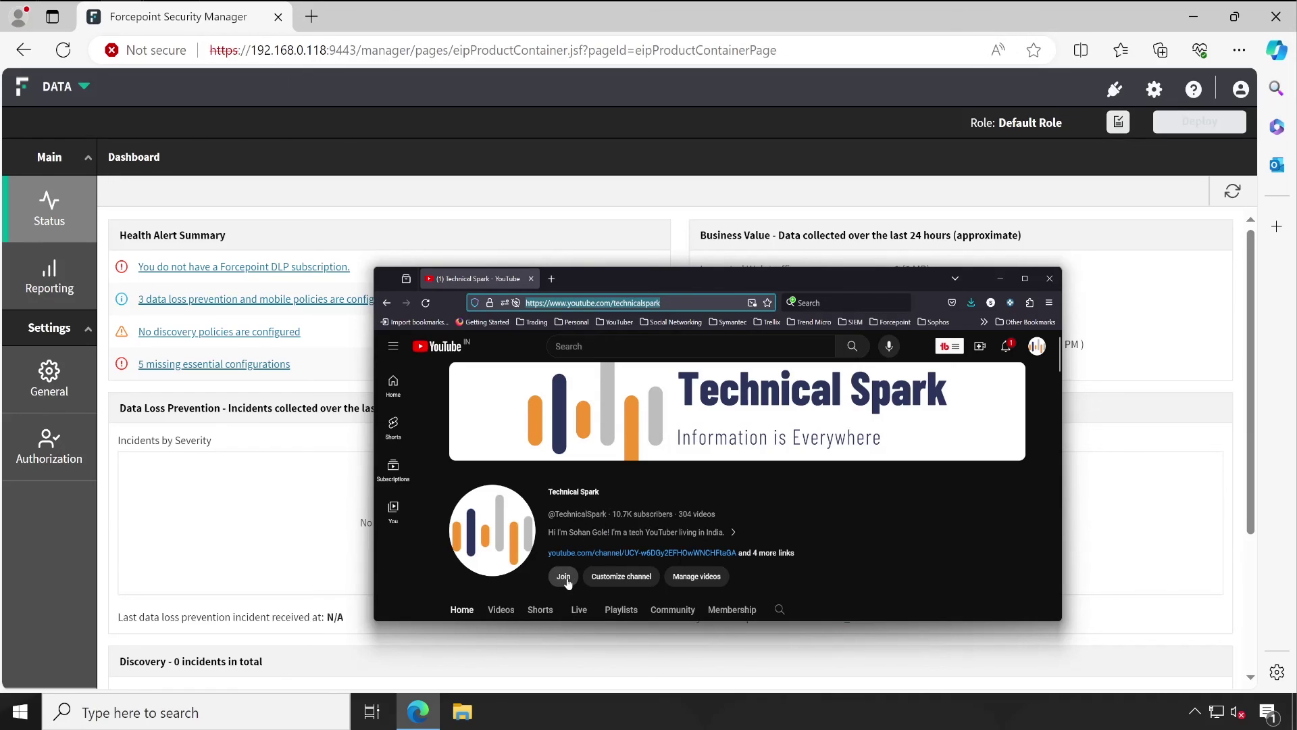
# Step: Open the Technical Spark channel's Membership dialog and scroll through its tiers
pyautogui.click(565, 579)
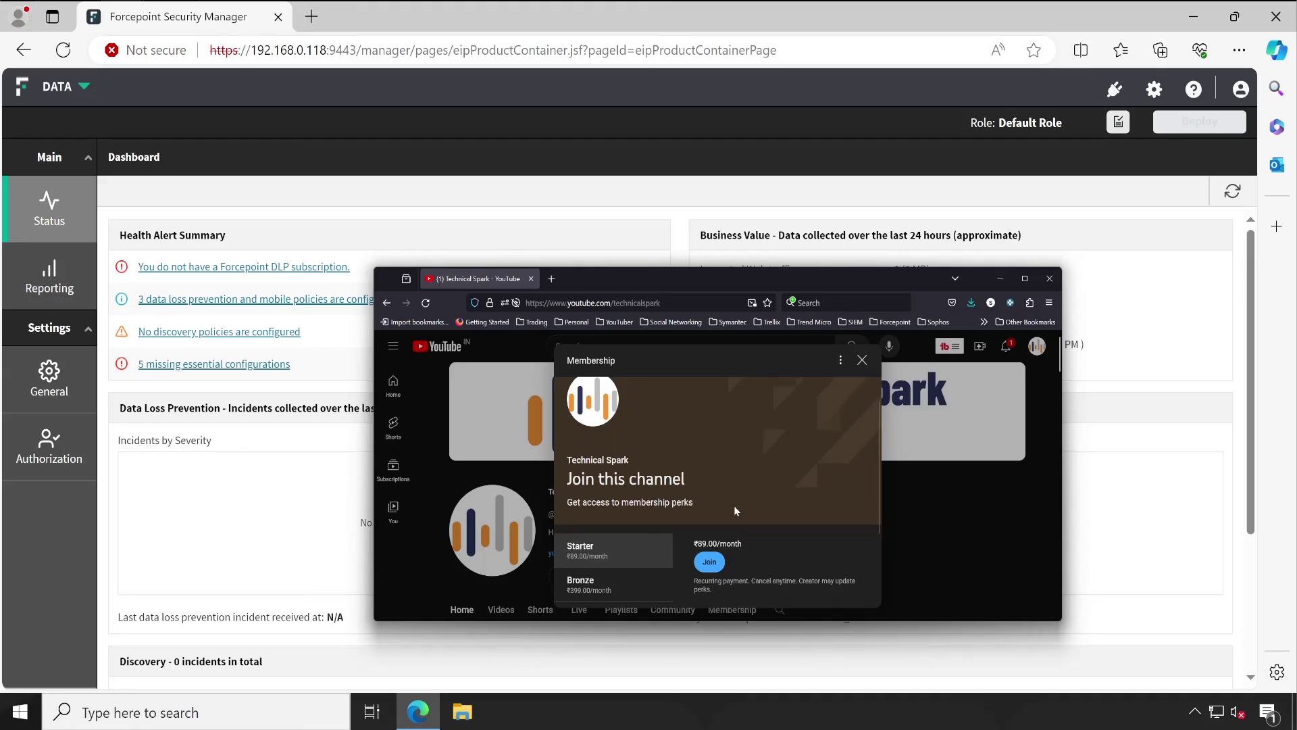
pyautogui.scroll(-1, 736, 511)
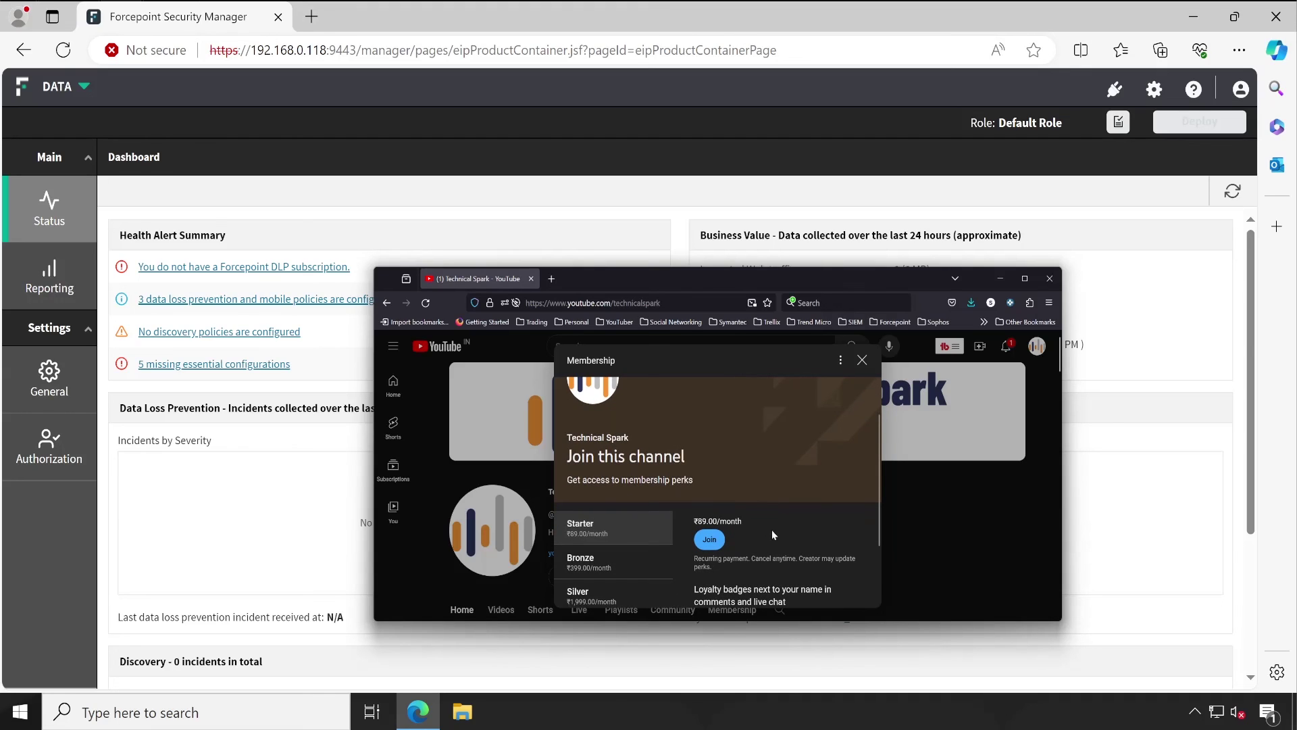
pyautogui.scroll(-2, 771, 530)
pyautogui.scroll(4, 751, 578)
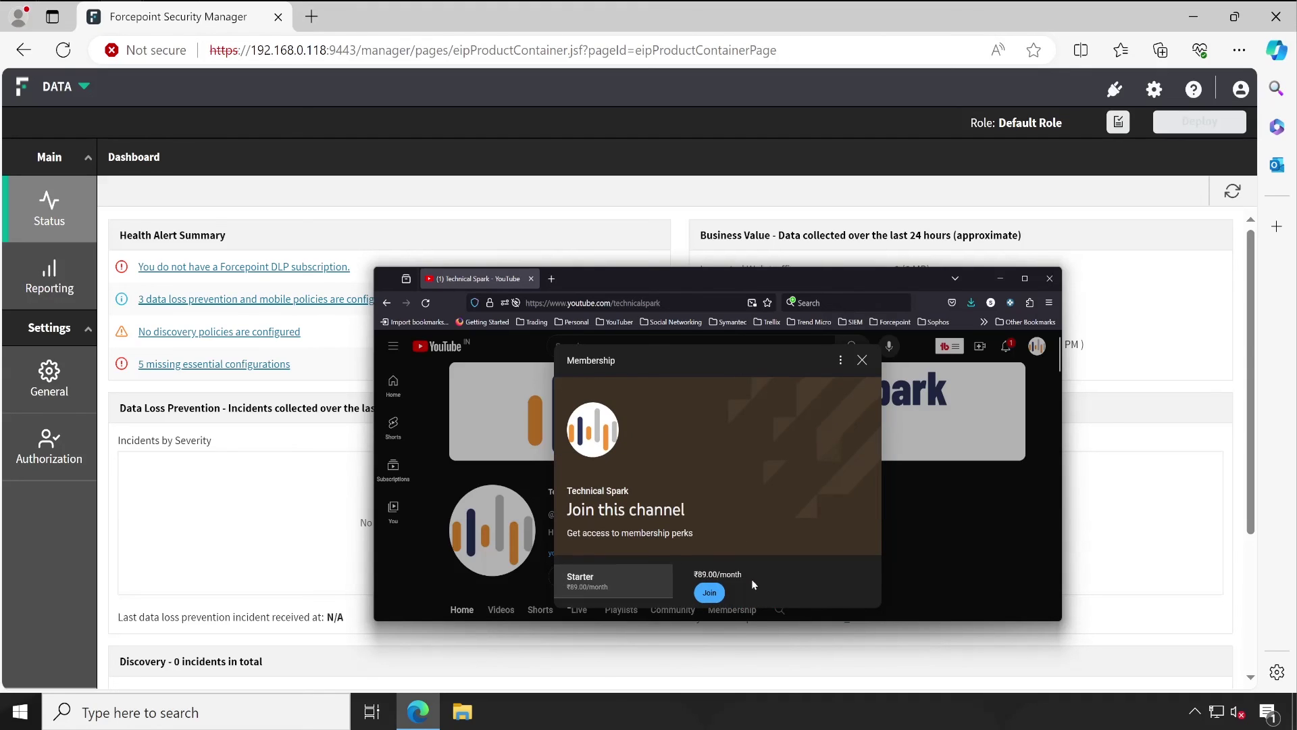
pyautogui.scroll(-2, 751, 584)
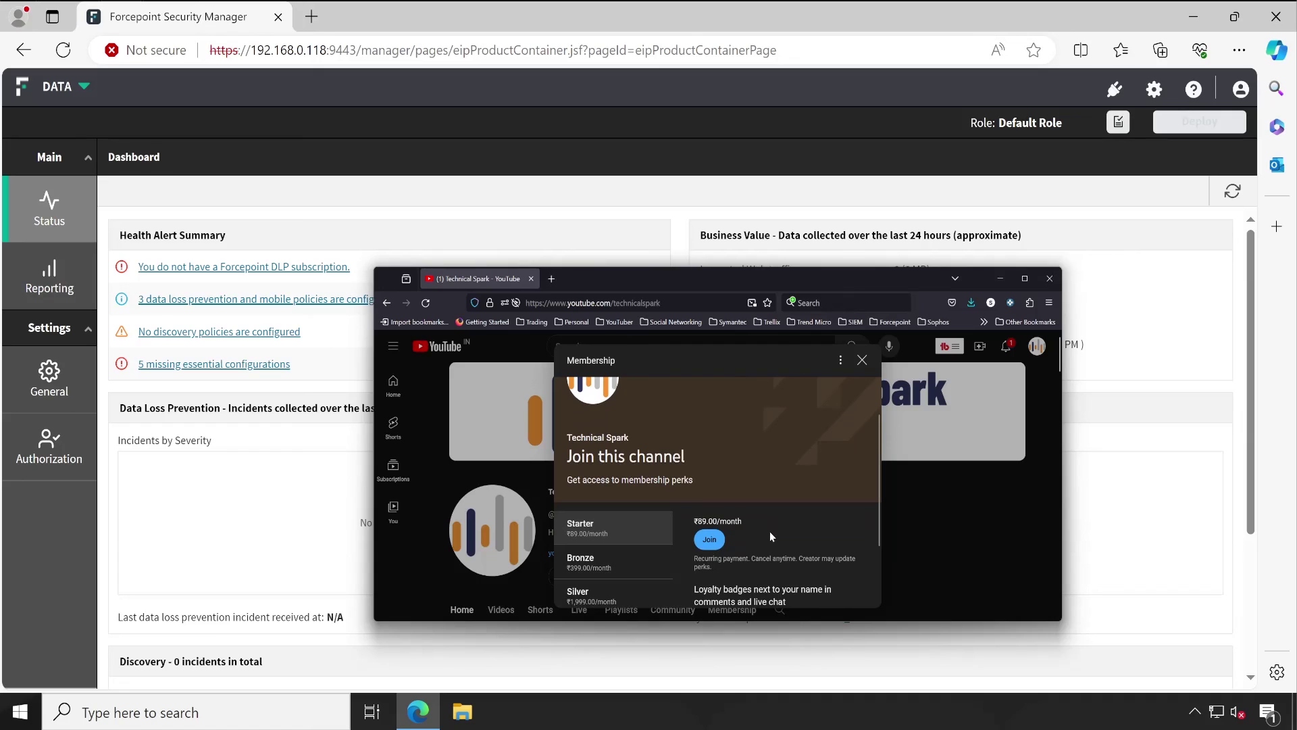
pyautogui.scroll(-4, 769, 531)
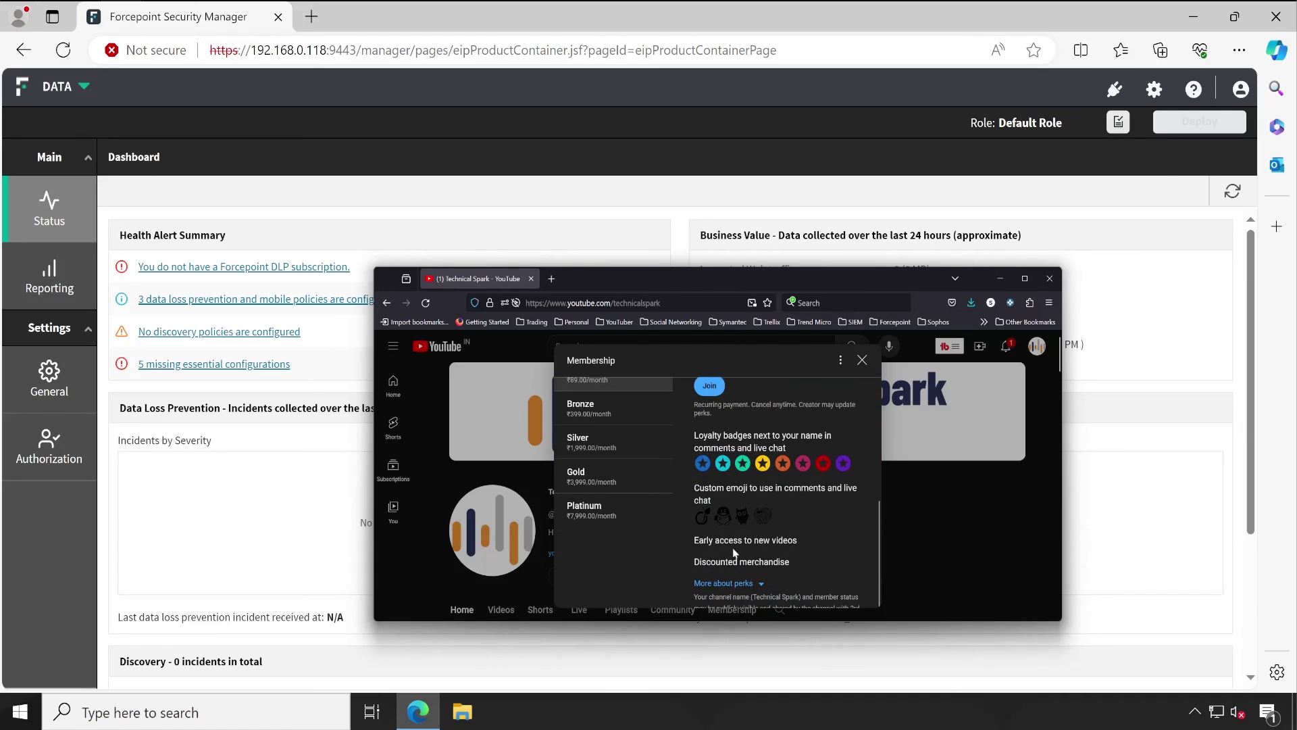
# Step: Highlight the 'Early access to new videos' perk in the membership list
pyautogui.moveTo(694, 541); pyautogui.dragTo(799, 544)
pyautogui.scroll(2, 748, 520)
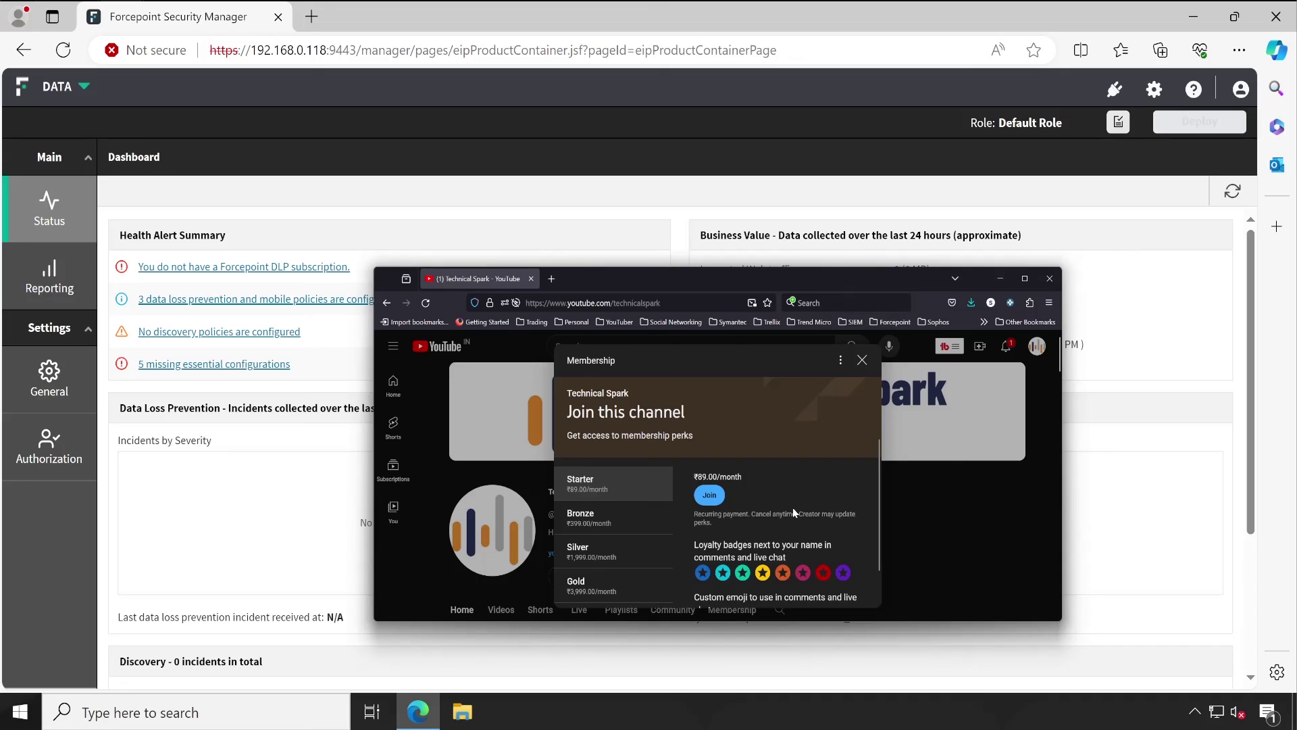
pyautogui.scroll(-2, 794, 514)
pyautogui.click(801, 538)
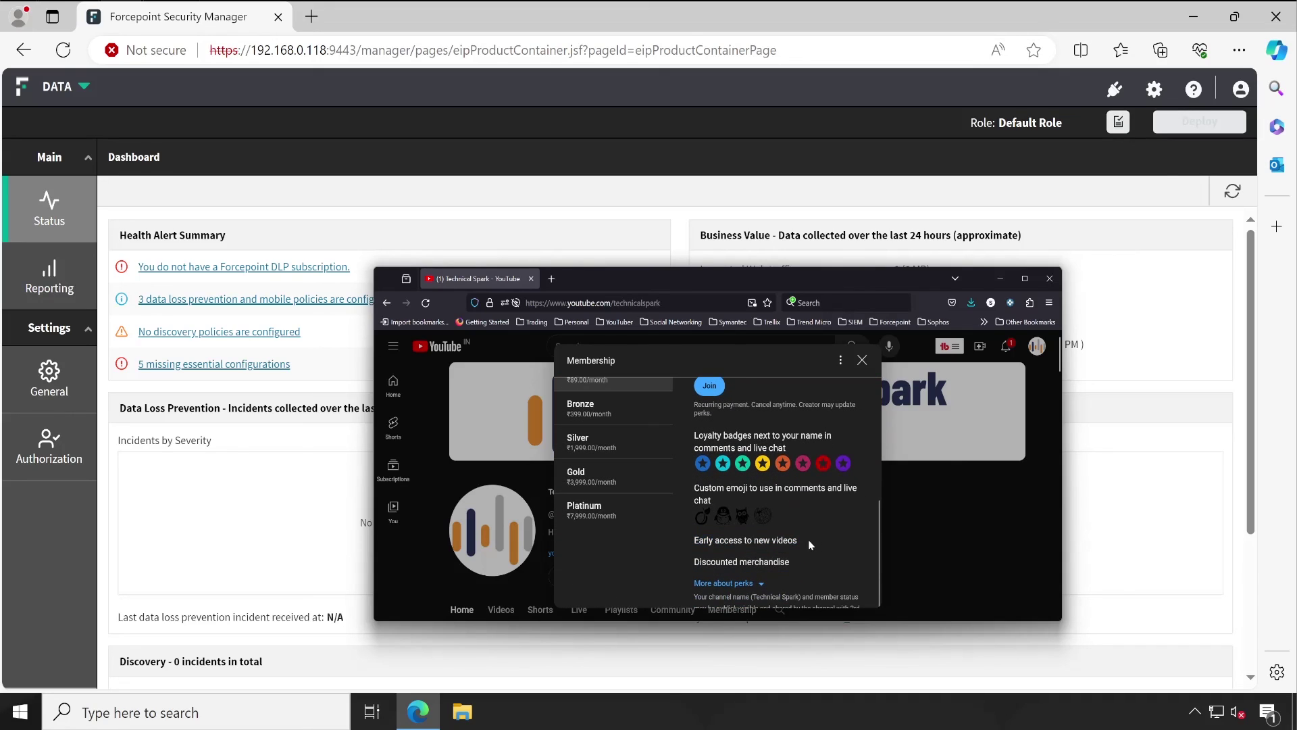
pyautogui.moveTo(797, 541); pyautogui.dragTo(713, 540)
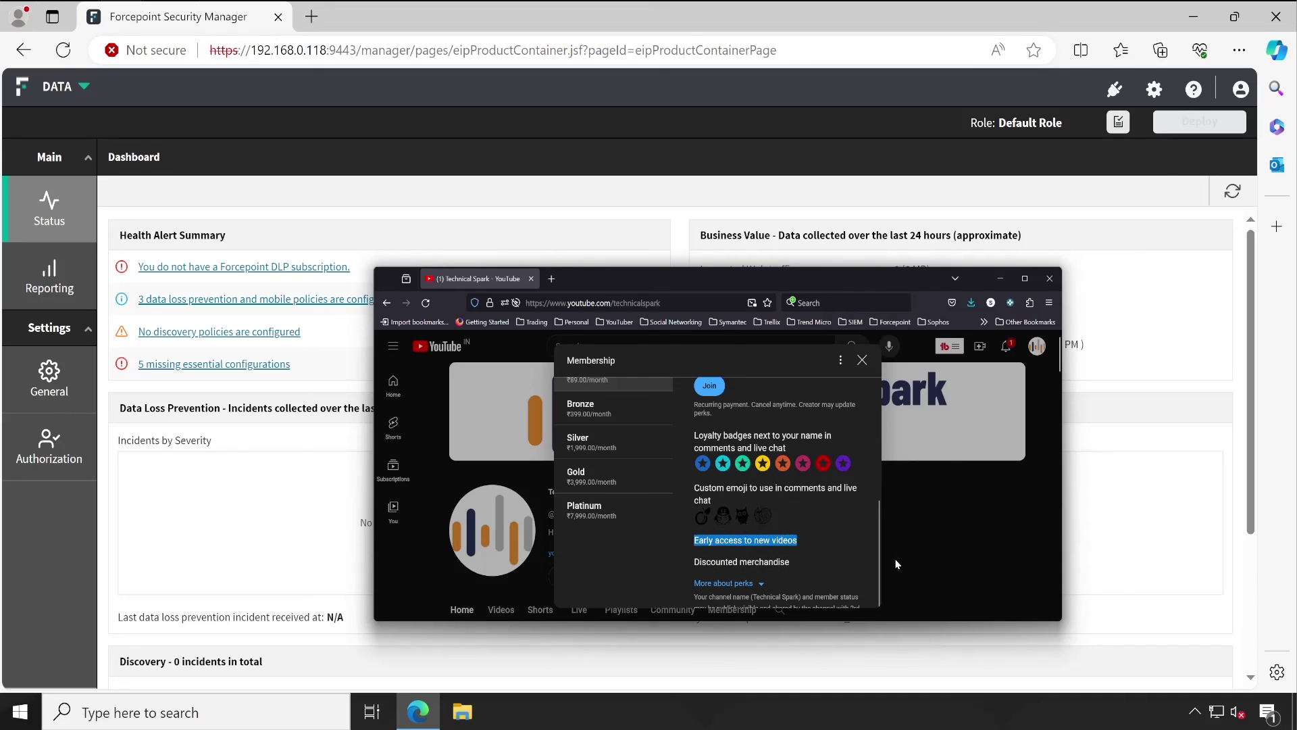
# Step: Highlight the 'Discounted merchandise' perk, close the Membership dialog and minimize the YouTube window
pyautogui.moveTo(795, 566); pyautogui.dragTo(691, 570)
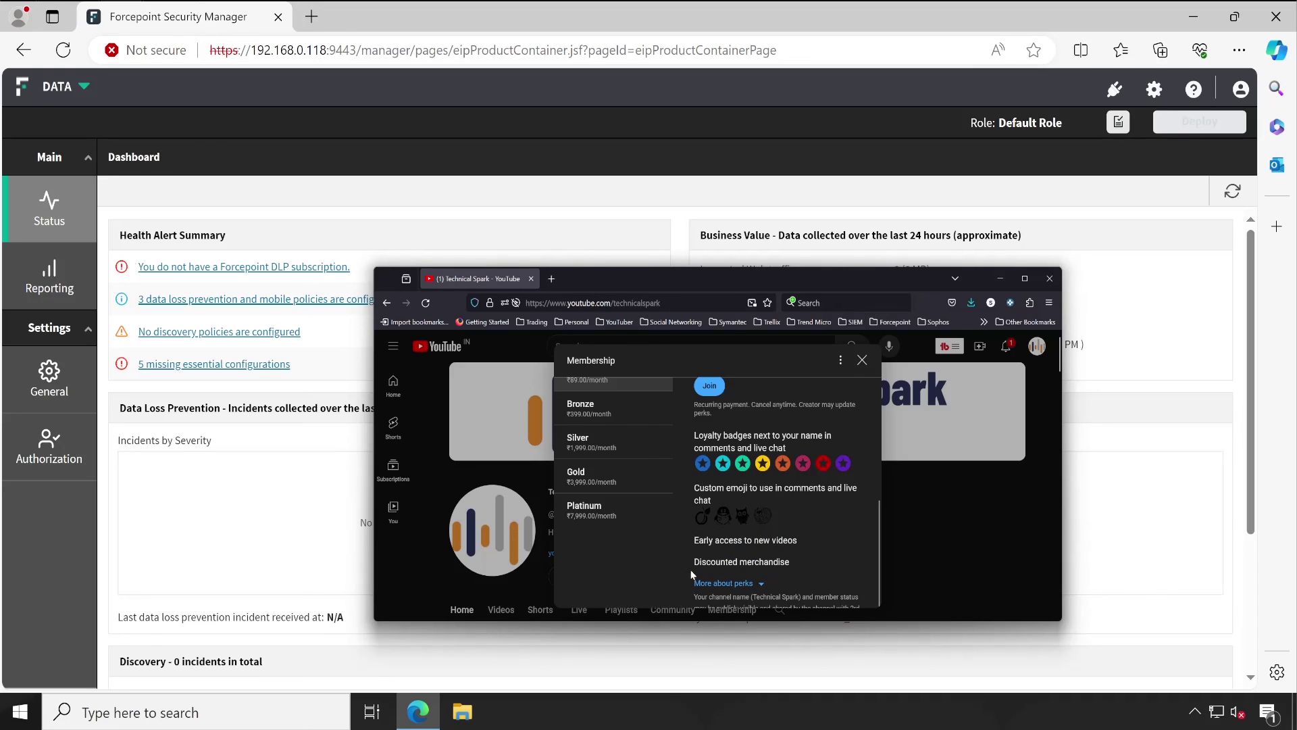
pyautogui.click(814, 571)
pyautogui.click(861, 360)
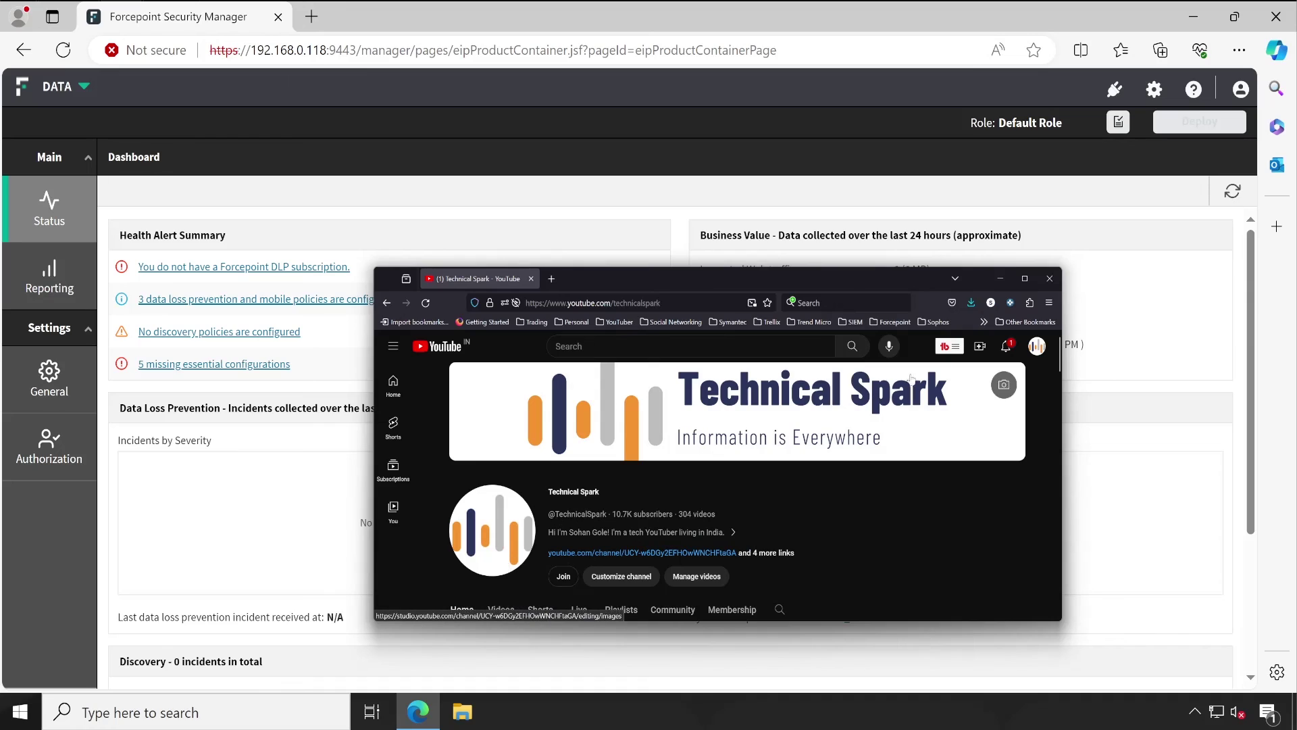
pyautogui.click(999, 278)
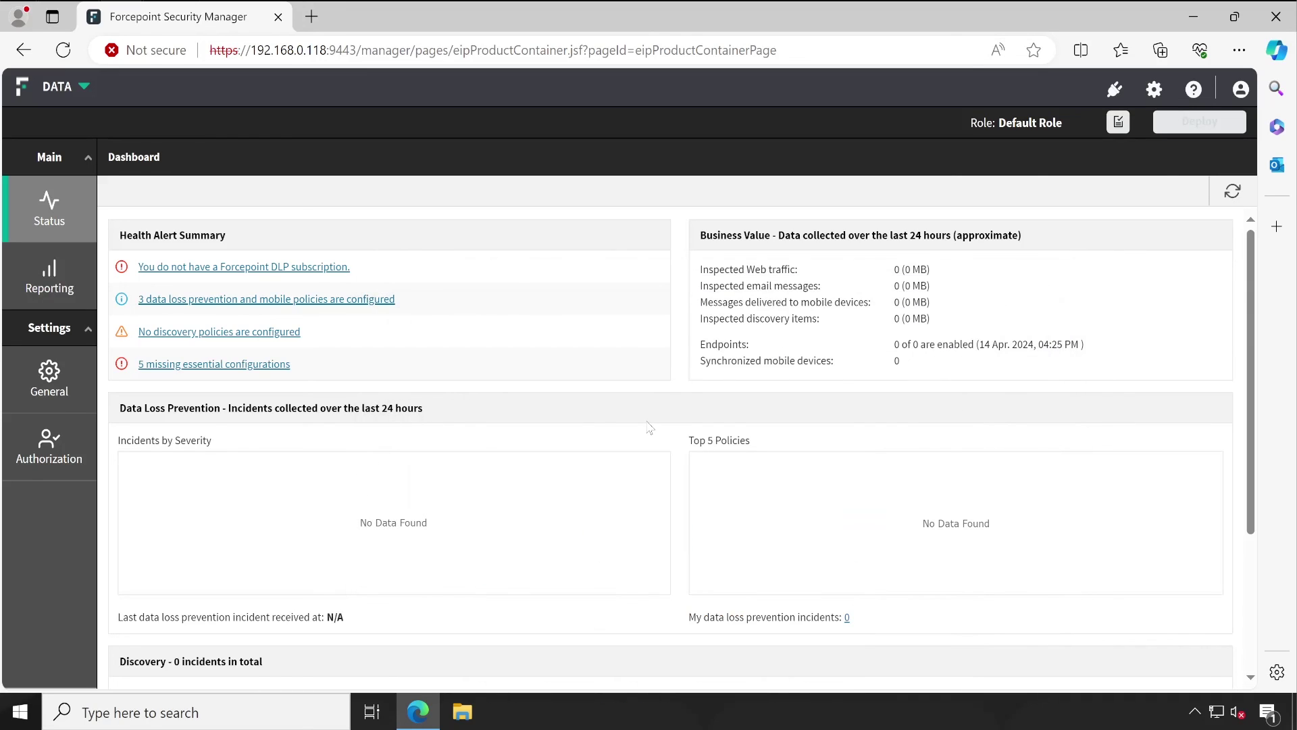